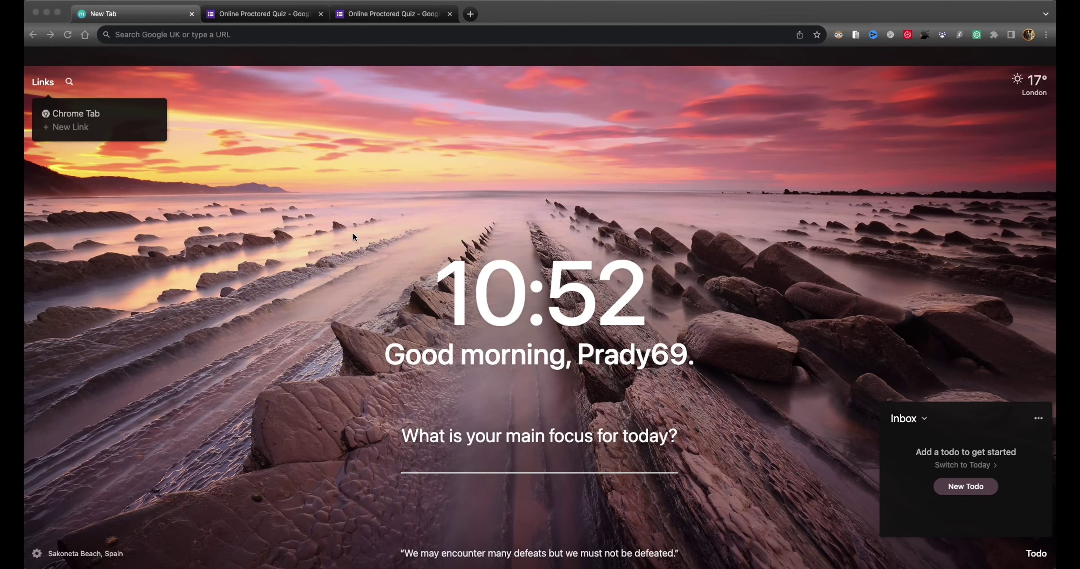
# Step: Search Google for 'forms' from the address bar and reach the Google Forms home page
pyautogui.click(263, 36)
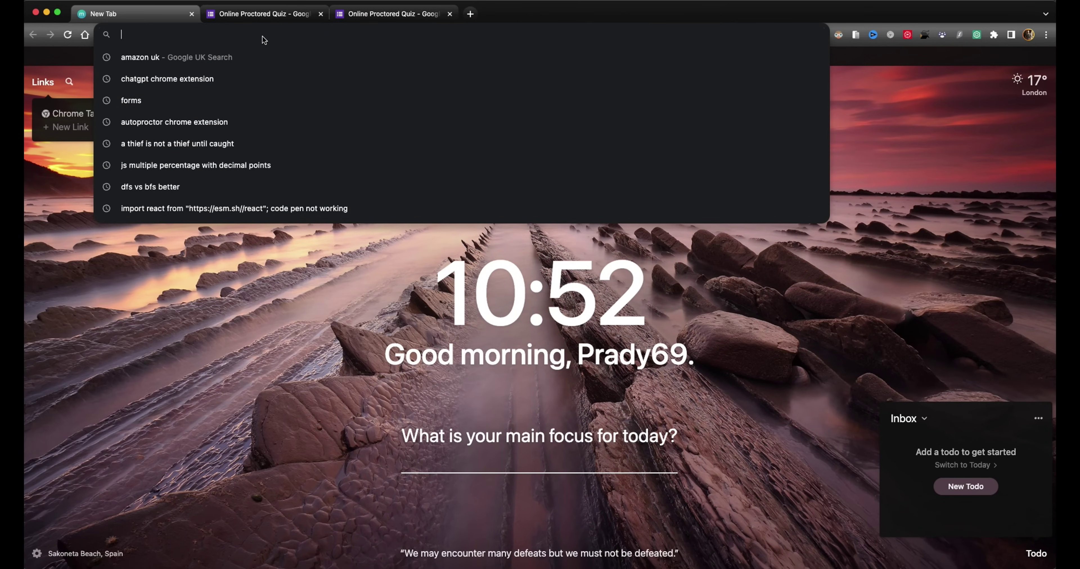
pyautogui.write('google')
pyautogui.press('Tab')
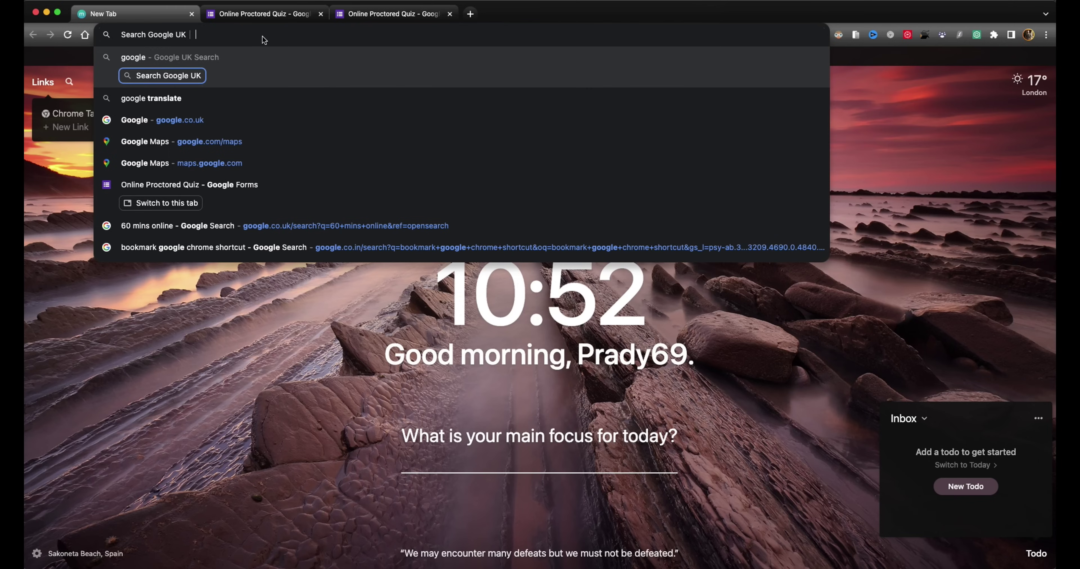
pyautogui.write('forms')
pyautogui.press('Return')
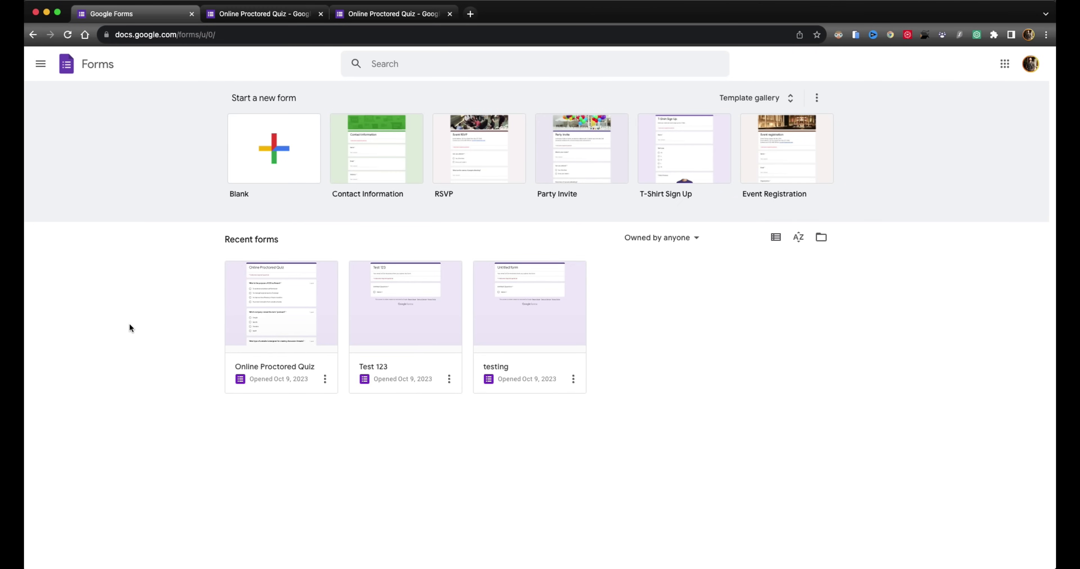
# Step: Create a blank form, then switch to the Online Proctored Quiz and review its five questions
pyautogui.click(265, 161)
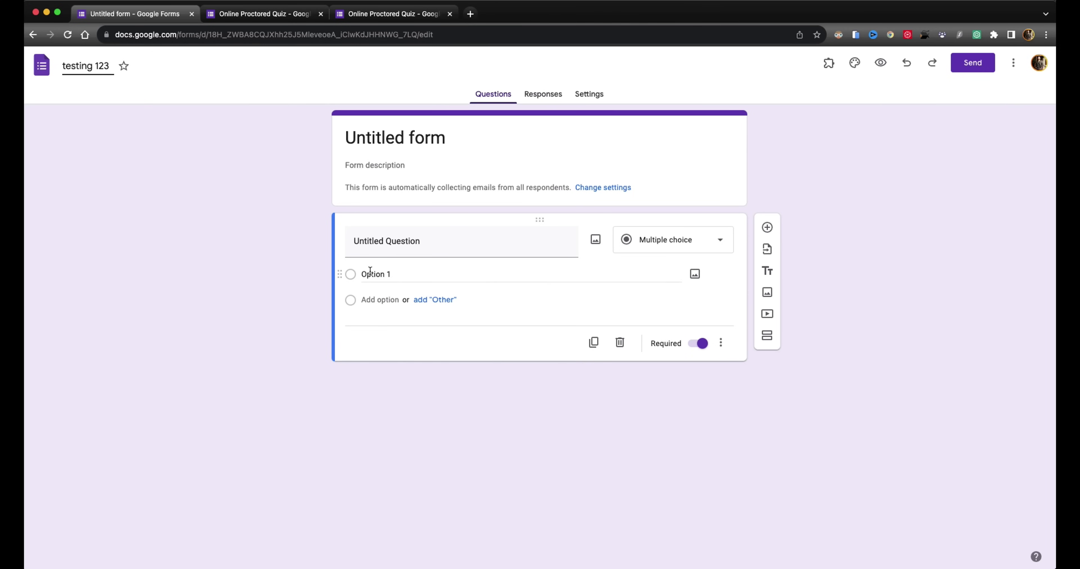
pyautogui.click(257, 16)
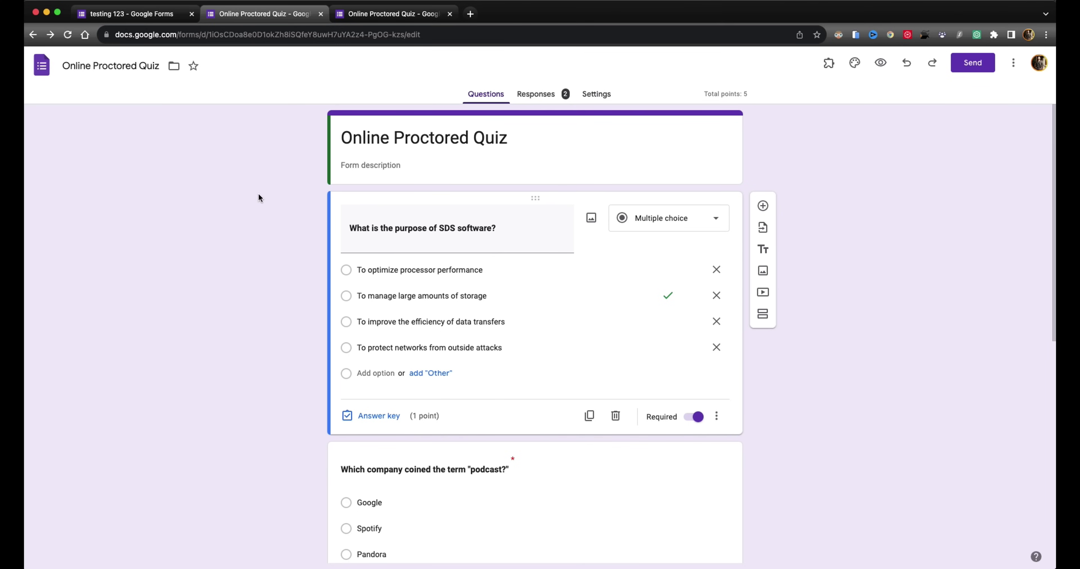
pyautogui.scroll(-4, 388, 281)
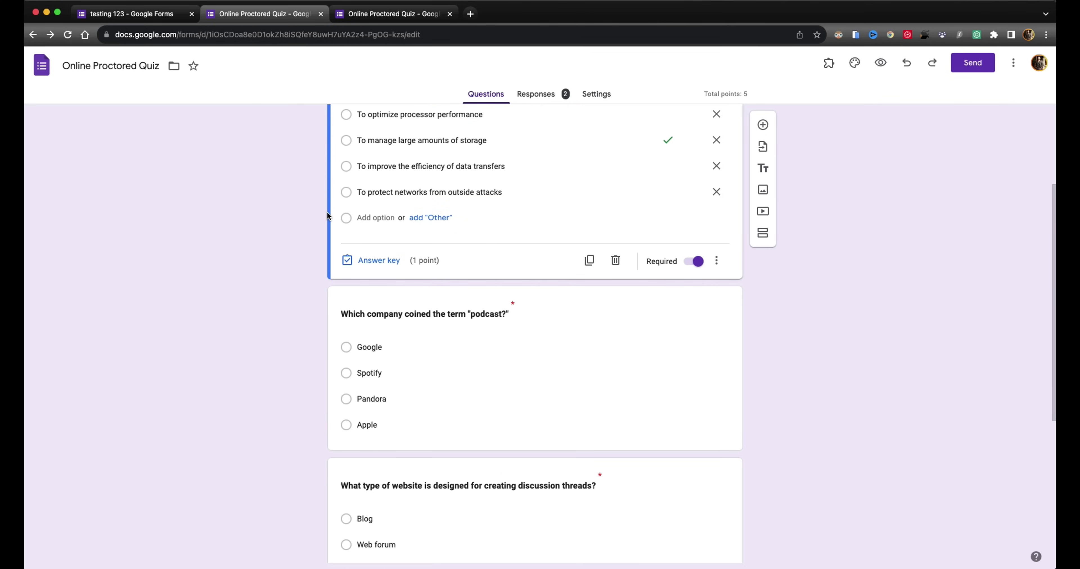
pyautogui.scroll(-7, 327, 217)
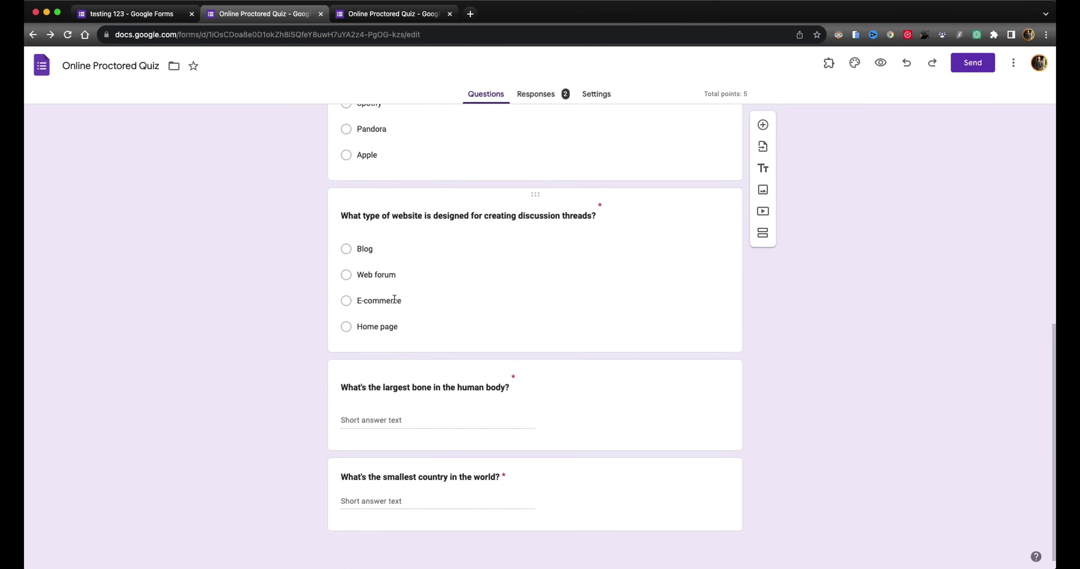
pyautogui.scroll(11, 419, 315)
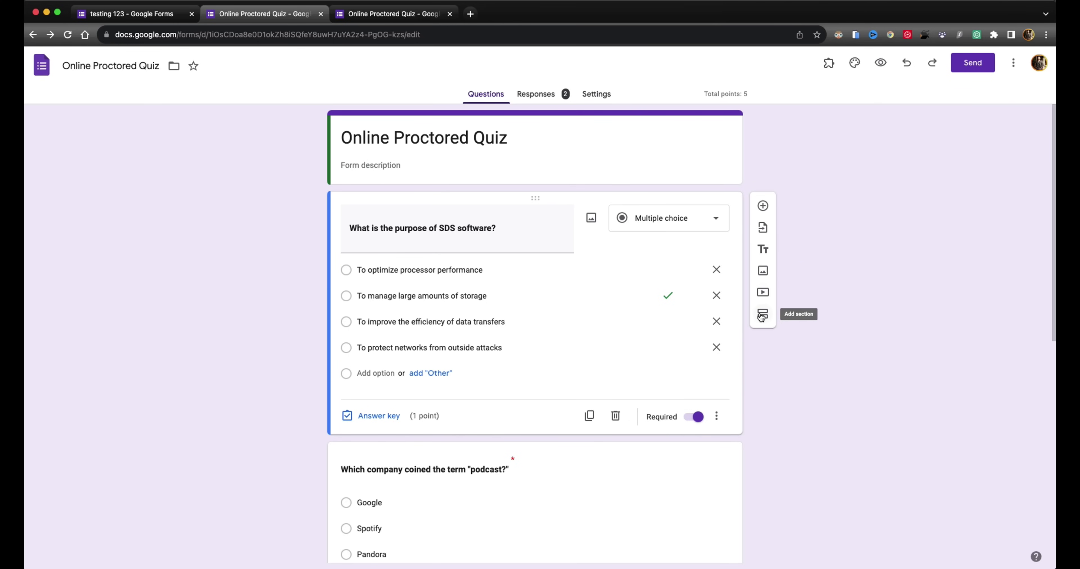
pyautogui.click(542, 98)
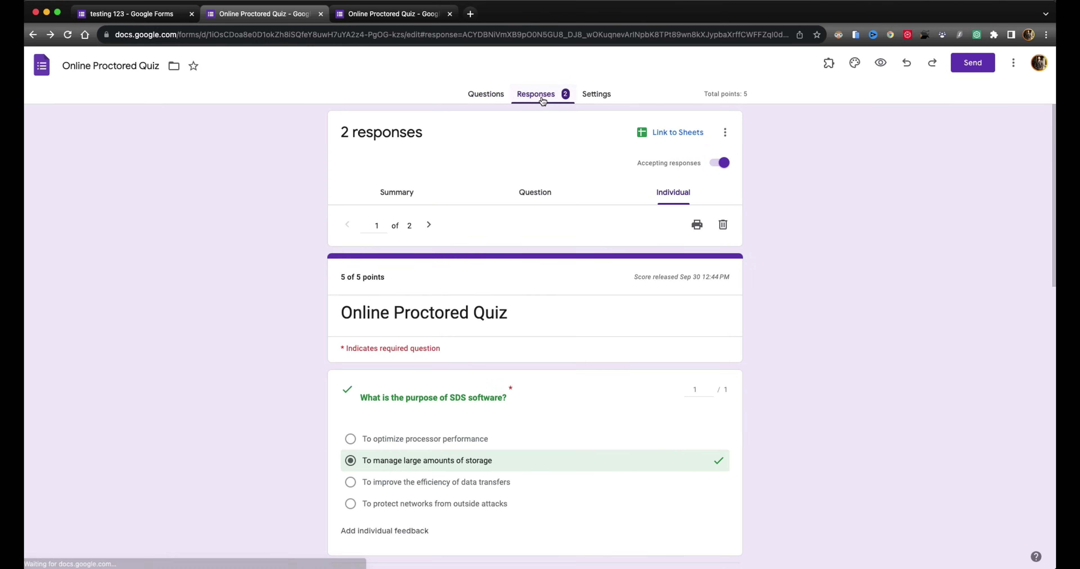
pyautogui.scroll(-7, 416, 343)
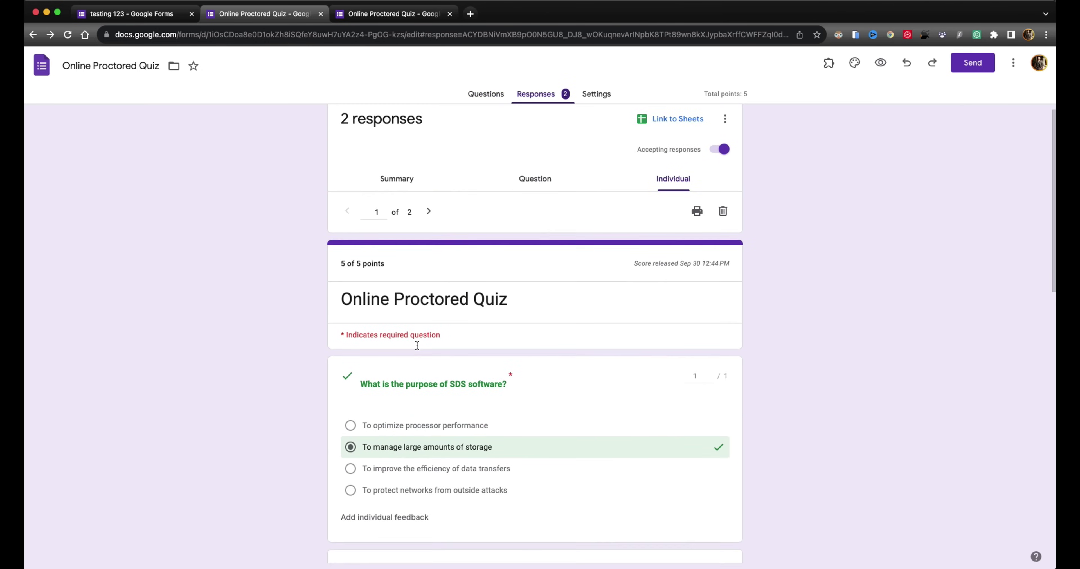
pyautogui.scroll(-5, 416, 346)
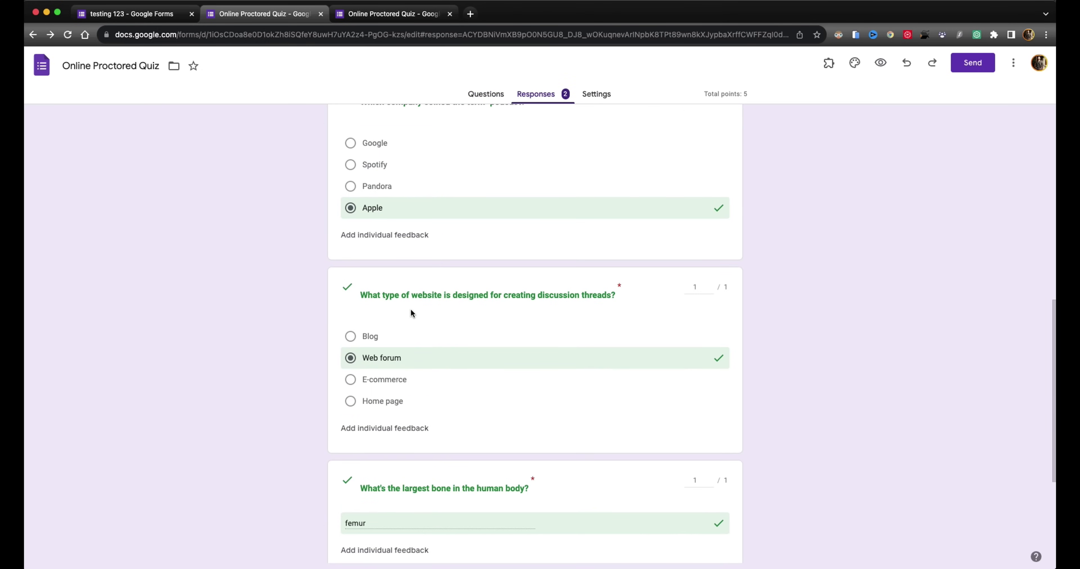
pyautogui.scroll(-5, 452, 359)
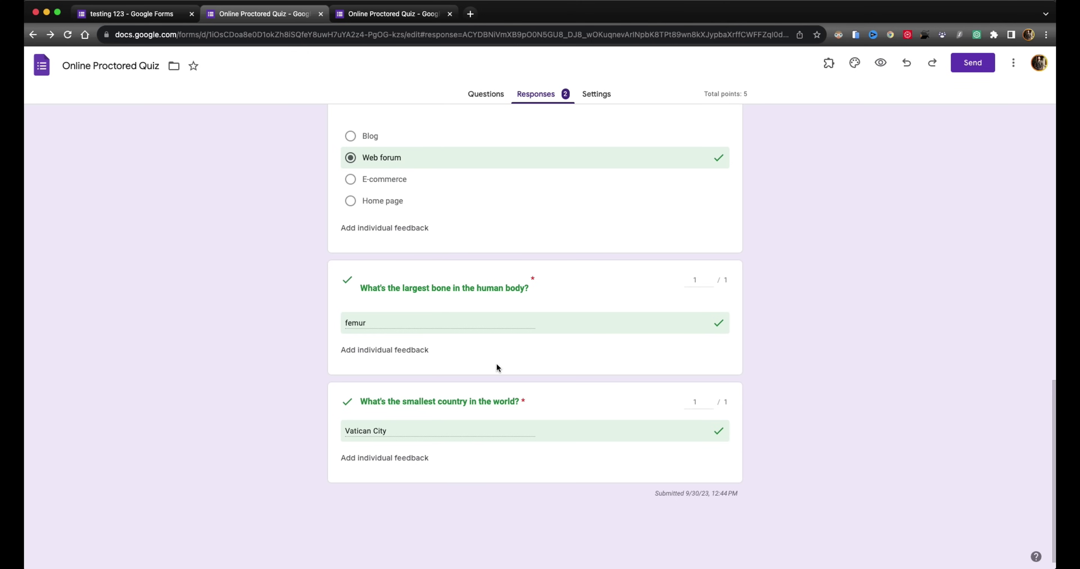
pyautogui.scroll(15, 255, 162)
pyautogui.scroll(-8, 472, 222)
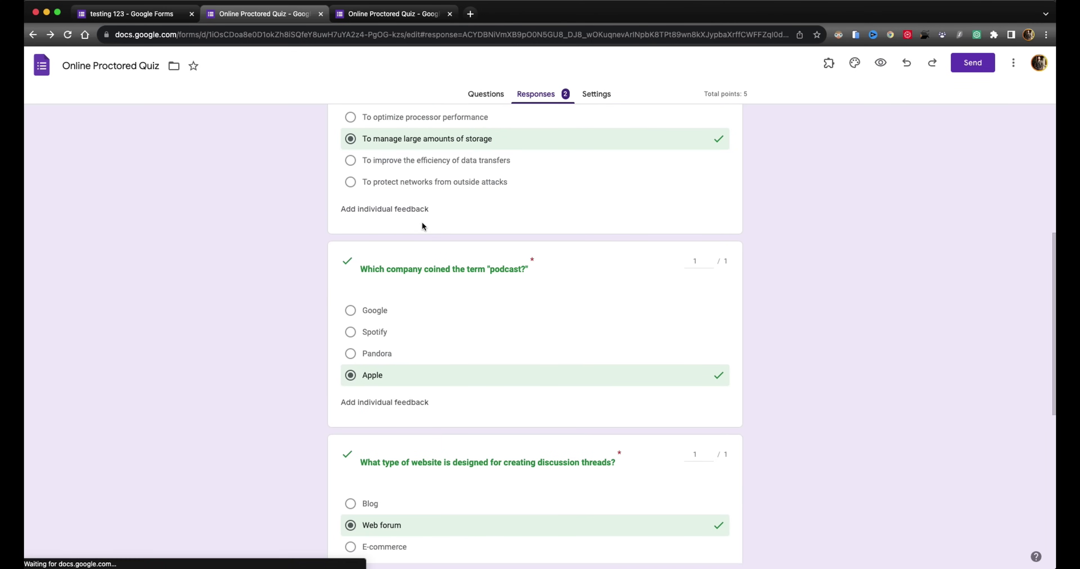
pyautogui.scroll(-6, 586, 464)
pyautogui.scroll(14, 620, 238)
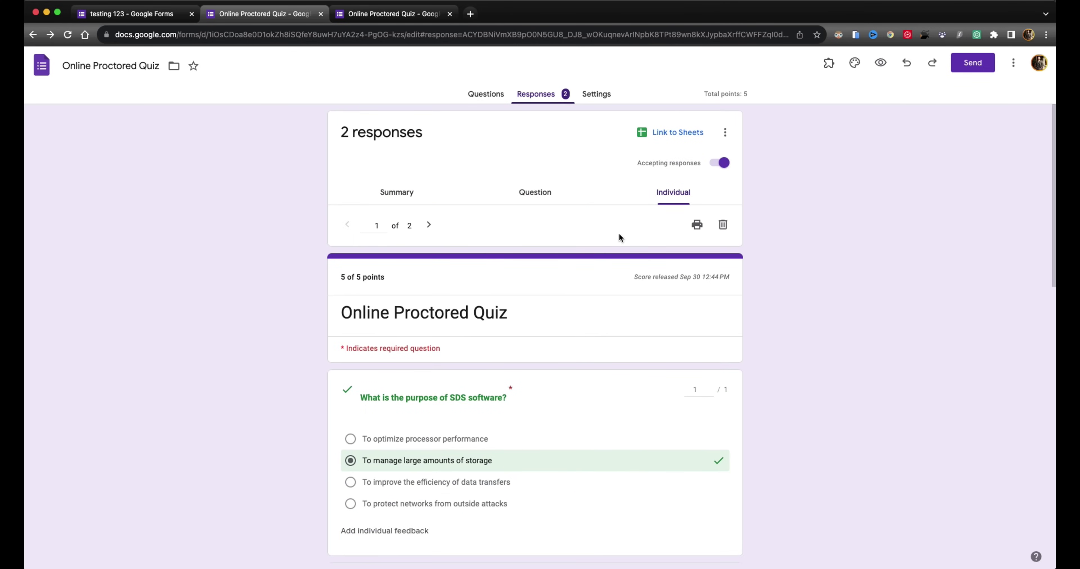
pyautogui.click(593, 106)
pyautogui.scroll(-6, 419, 420)
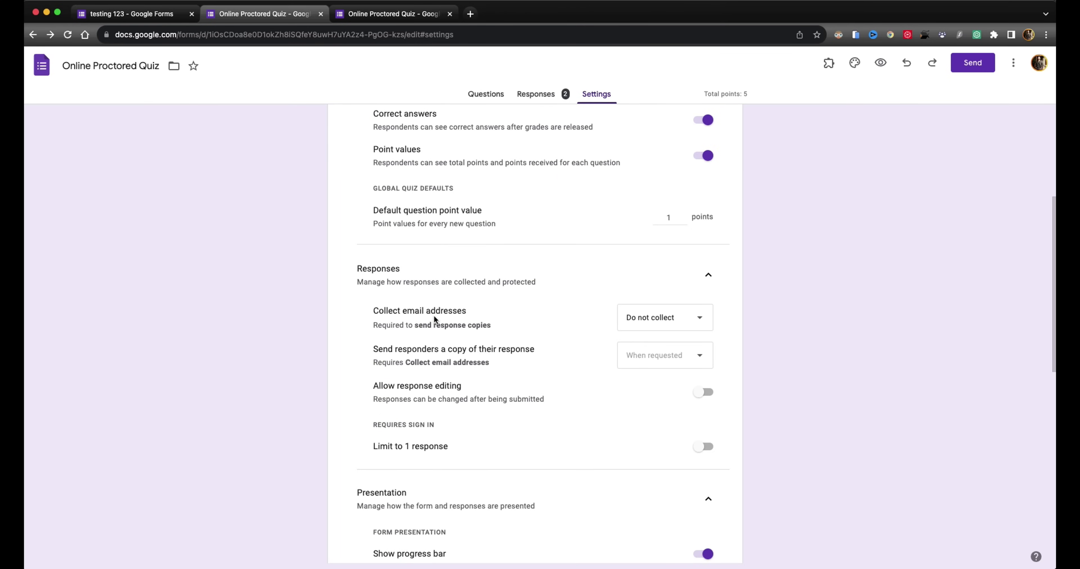
pyautogui.click(653, 330)
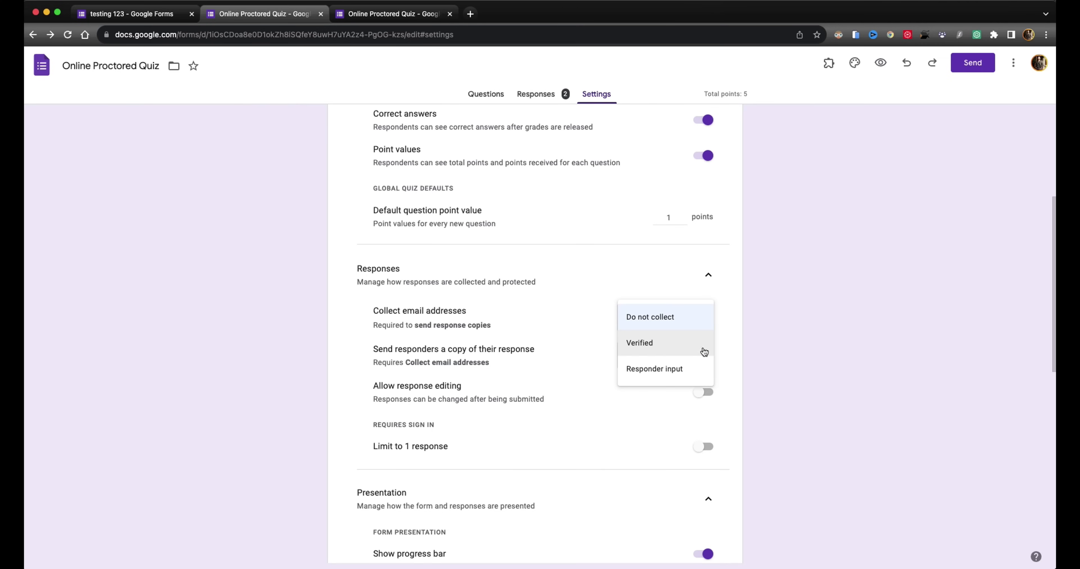
pyautogui.click(800, 342)
pyautogui.click(653, 326)
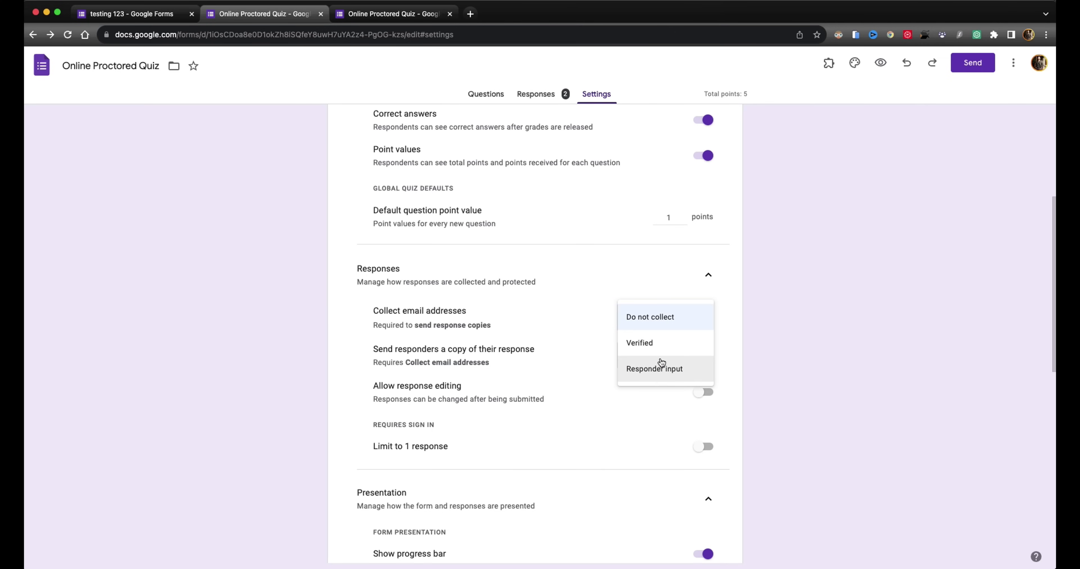
pyautogui.click(786, 355)
pyautogui.scroll(-1, 675, 394)
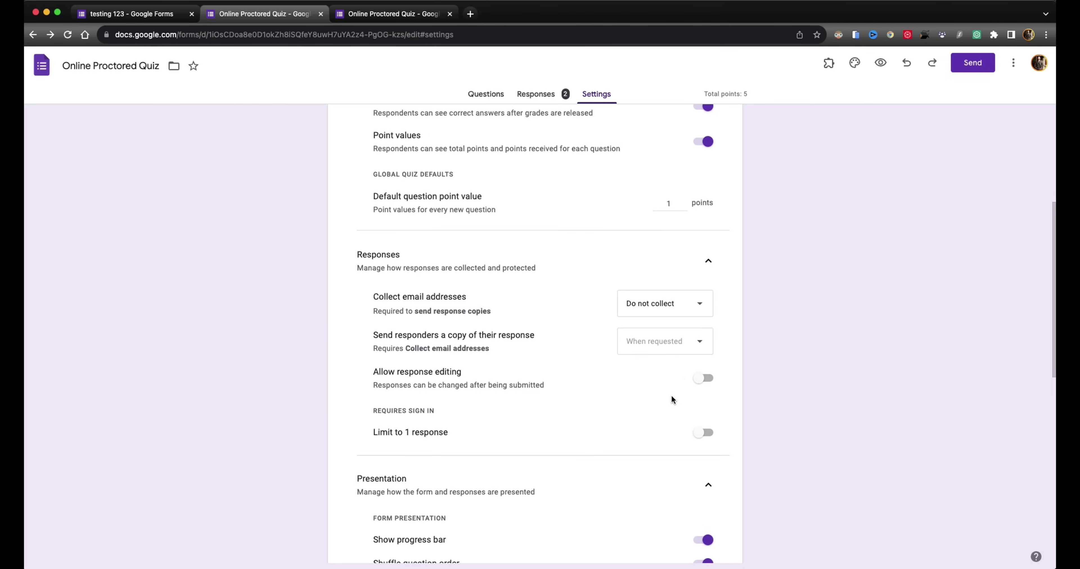
pyautogui.scroll(3, 673, 396)
pyautogui.scroll(5, 671, 394)
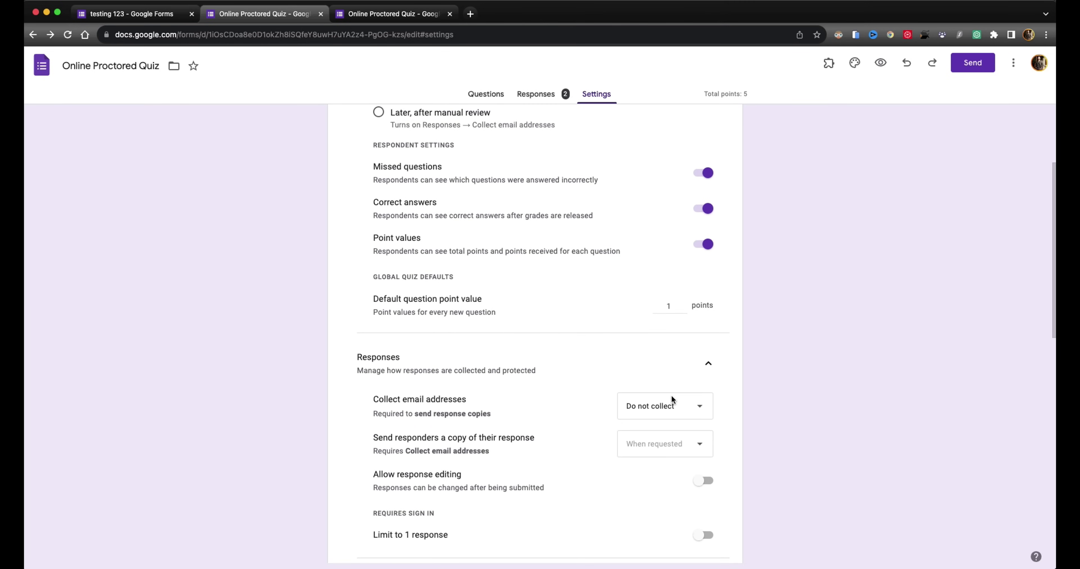
pyautogui.click(485, 94)
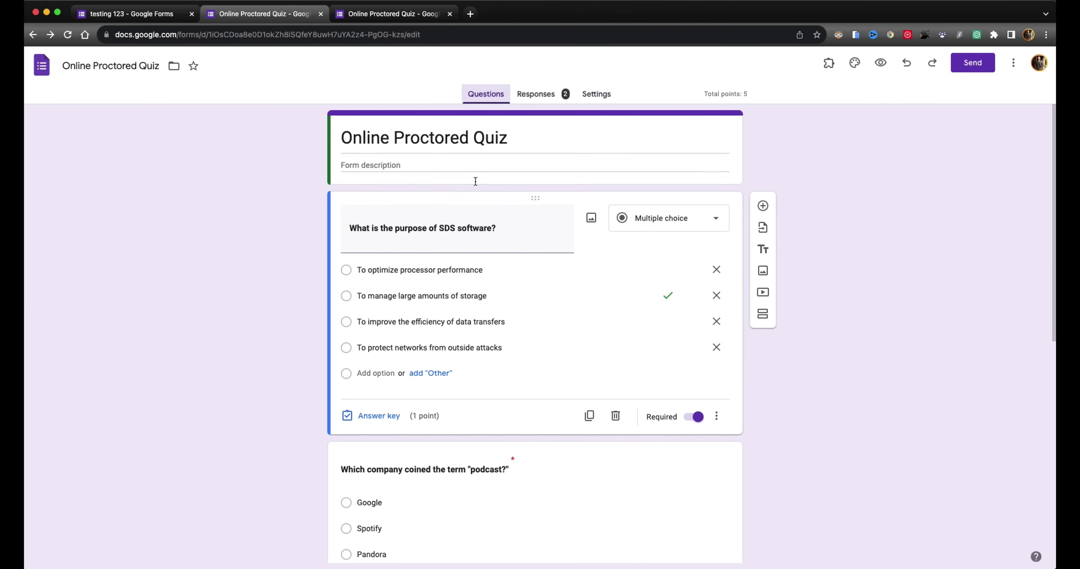
# Step: Load the AutoProctor website in a new browser tab
pyautogui.click(470, 15)
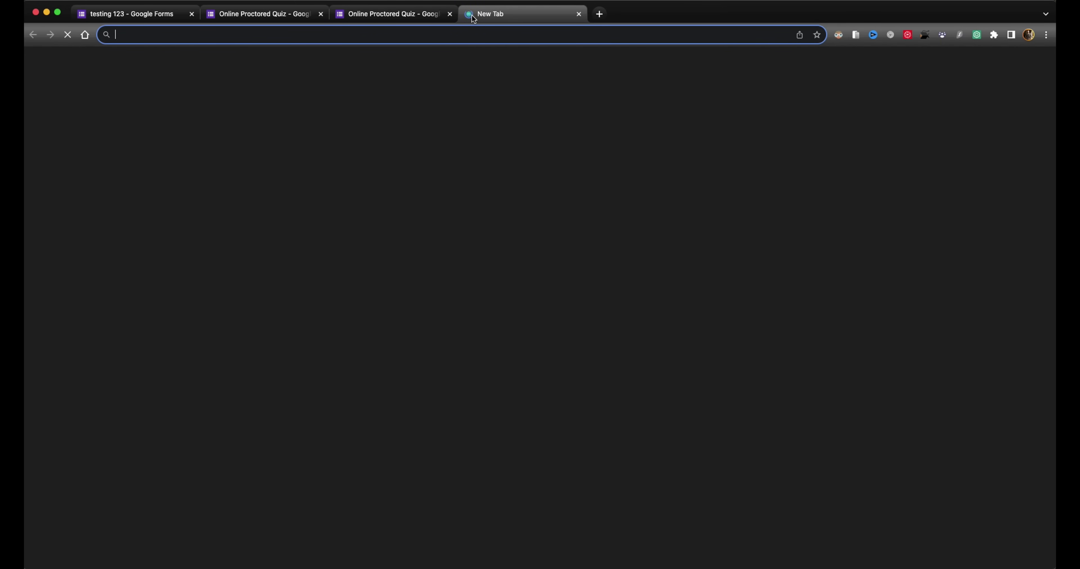
pyautogui.write('autoproctor')
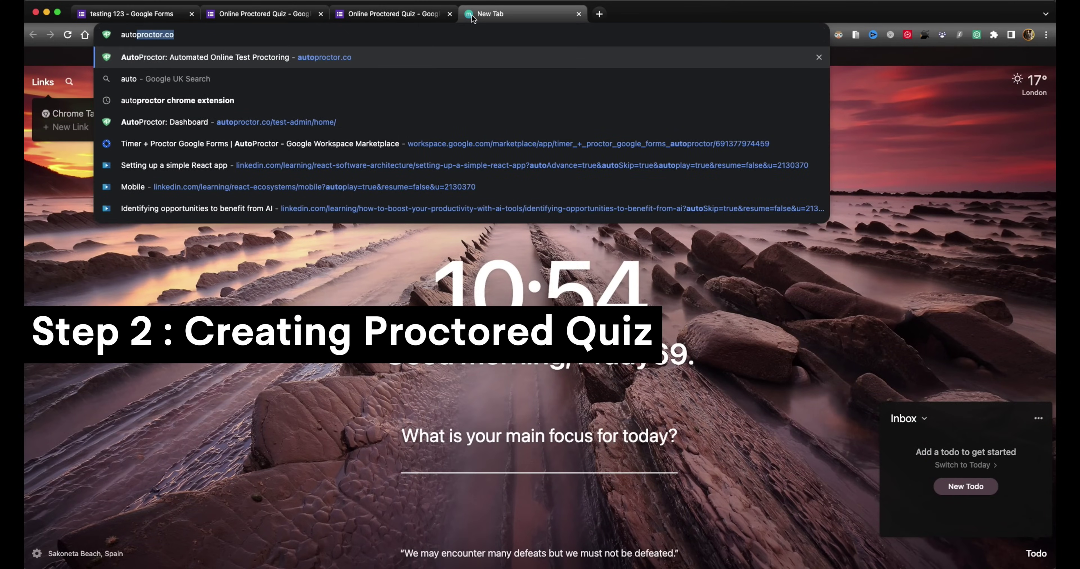
pyautogui.press('Return')
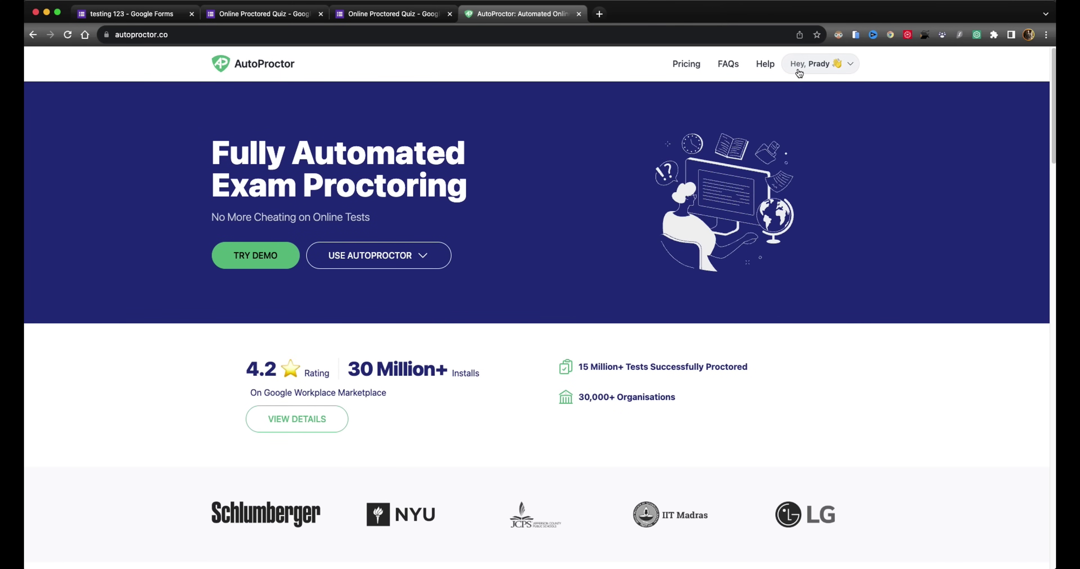
# Step: From the dashboard, start a new test using the Google Forms test type
pyautogui.click(816, 72)
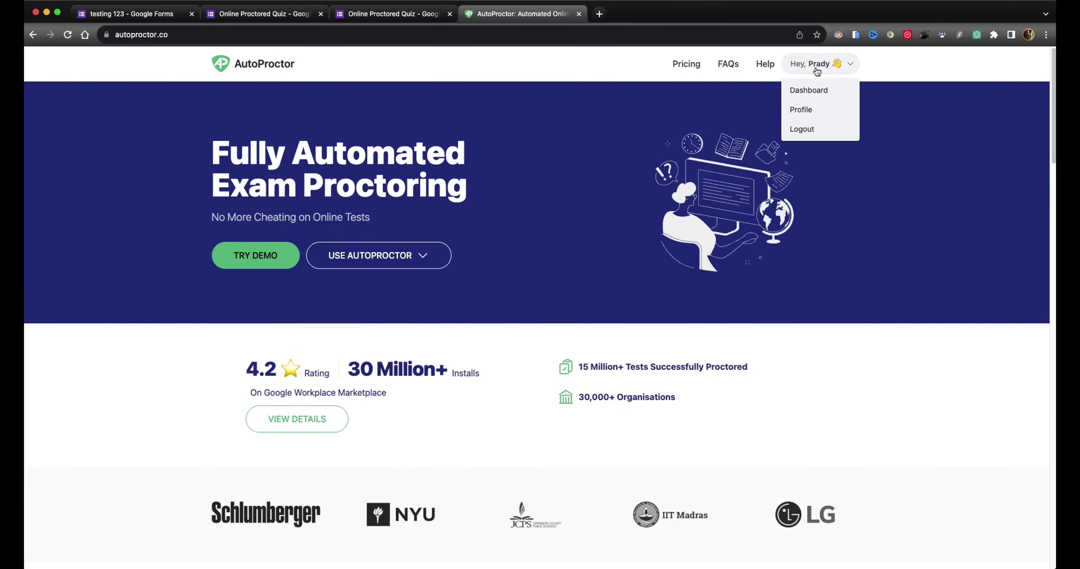
pyautogui.click(819, 88)
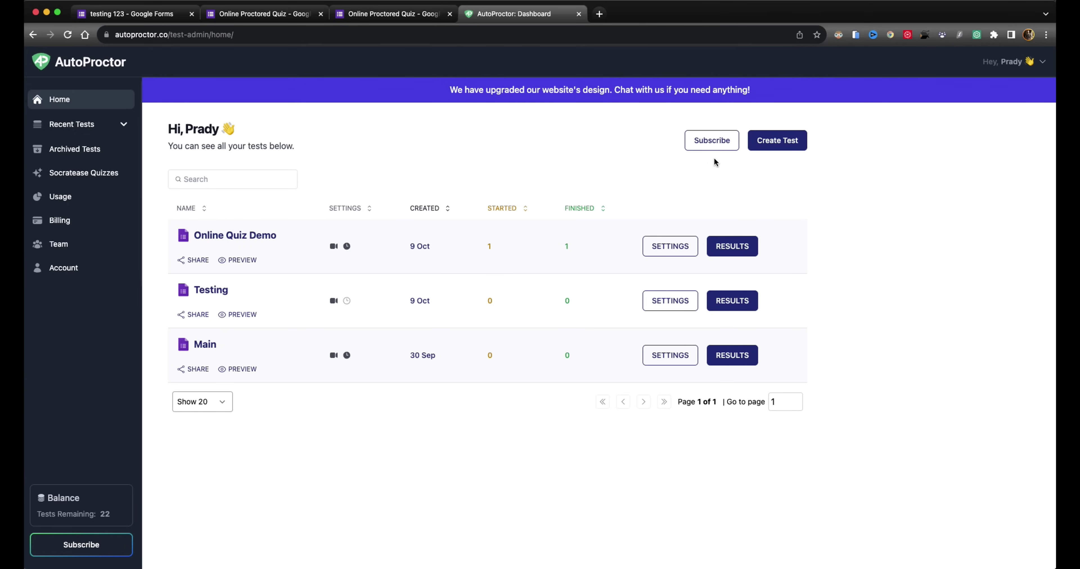
pyautogui.click(767, 147)
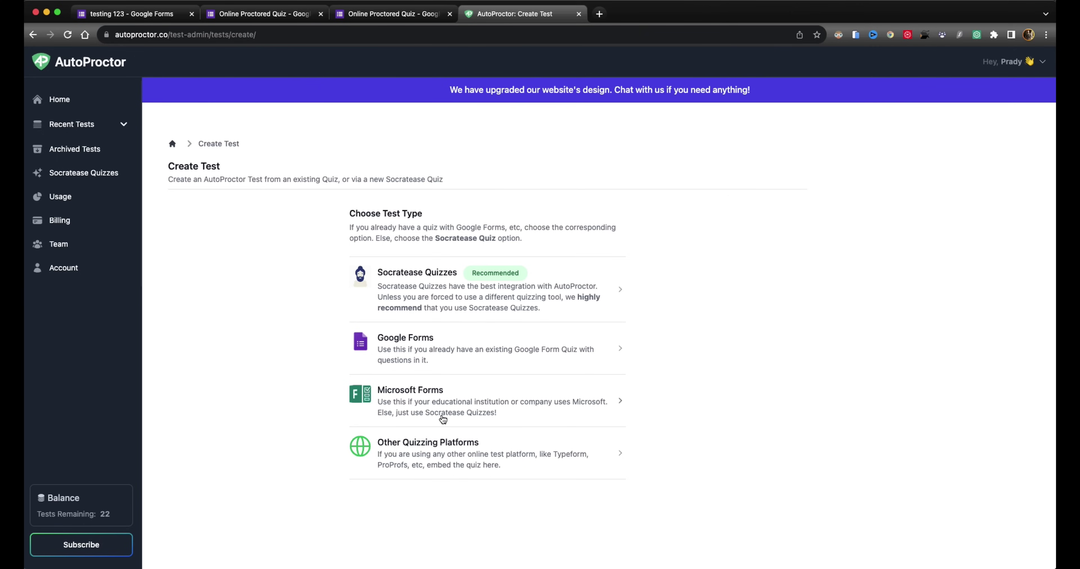
pyautogui.click(414, 350)
pyautogui.scroll(-3, 411, 350)
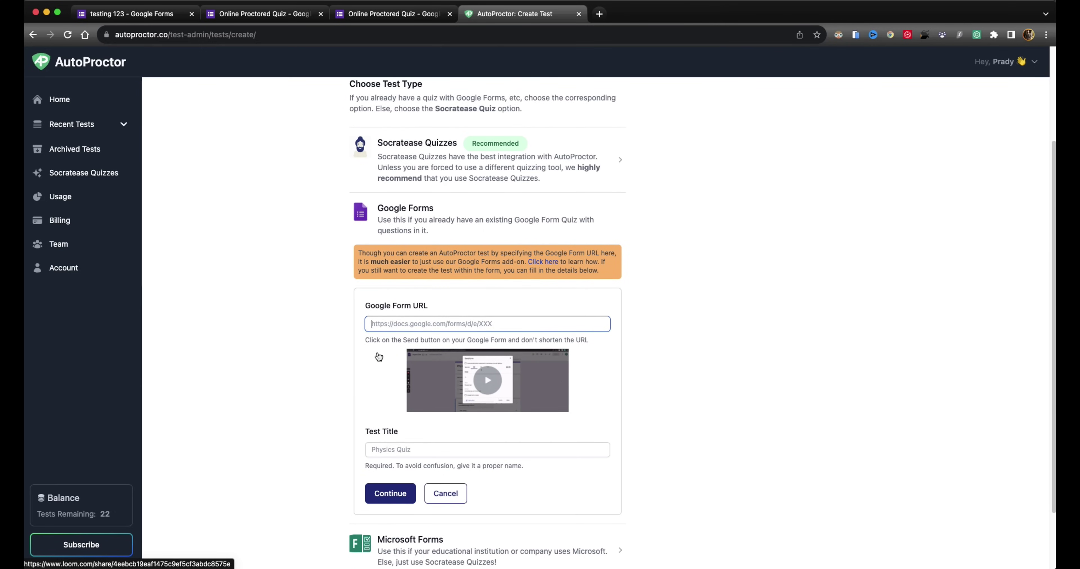
# Step: Copy the Online Proctored Quiz's share link and go back to the AutoProctor Create Test tab
pyautogui.click(229, 15)
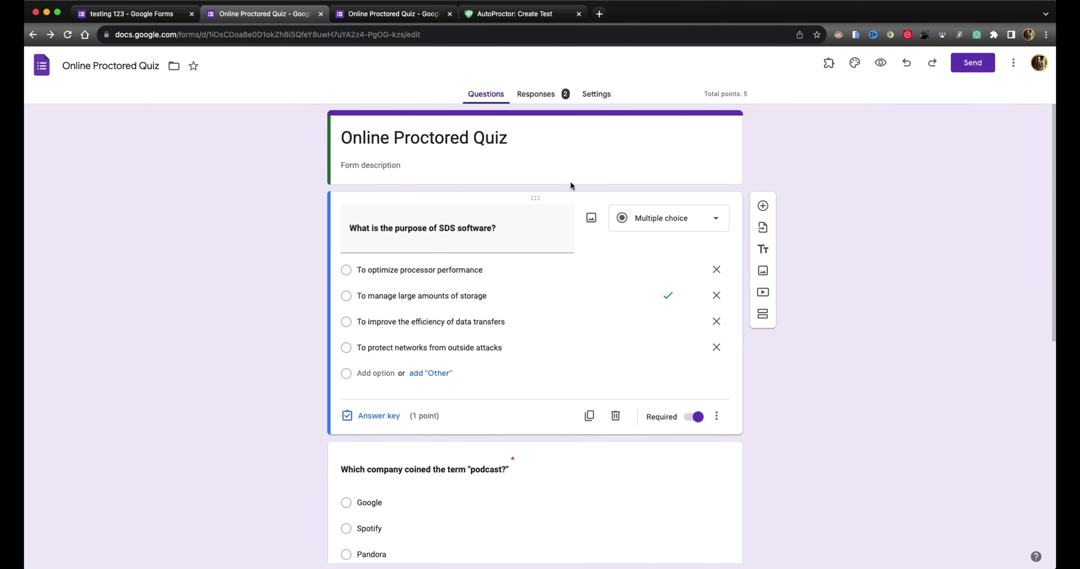
pyautogui.click(976, 67)
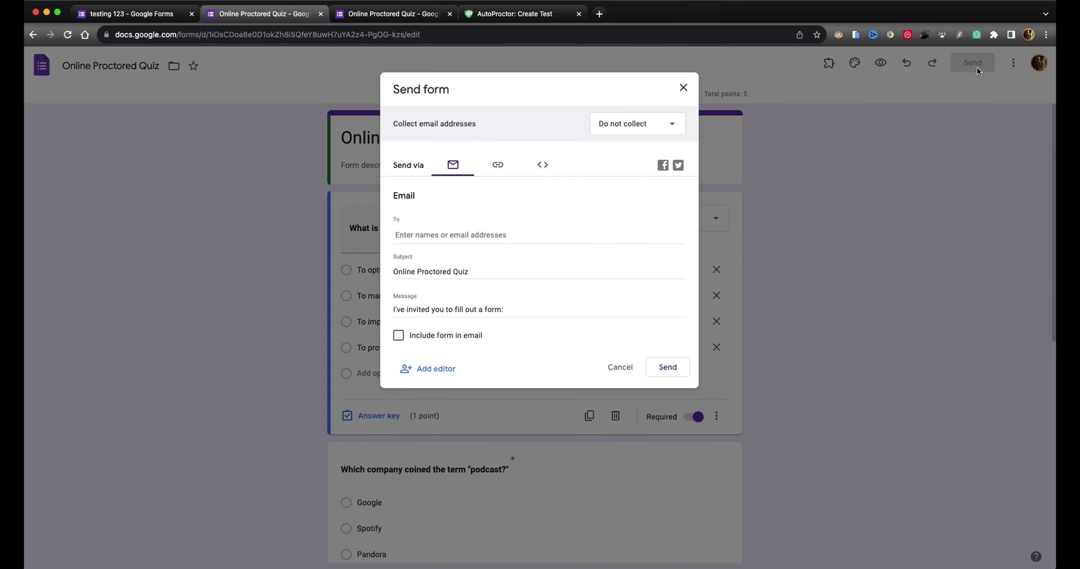
pyautogui.click(497, 165)
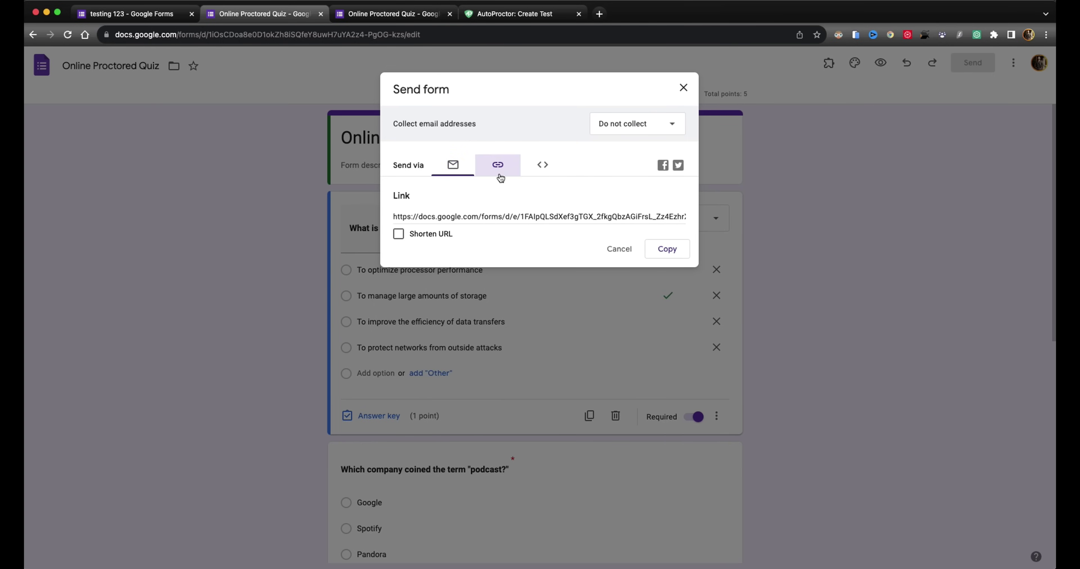
pyautogui.click(416, 215)
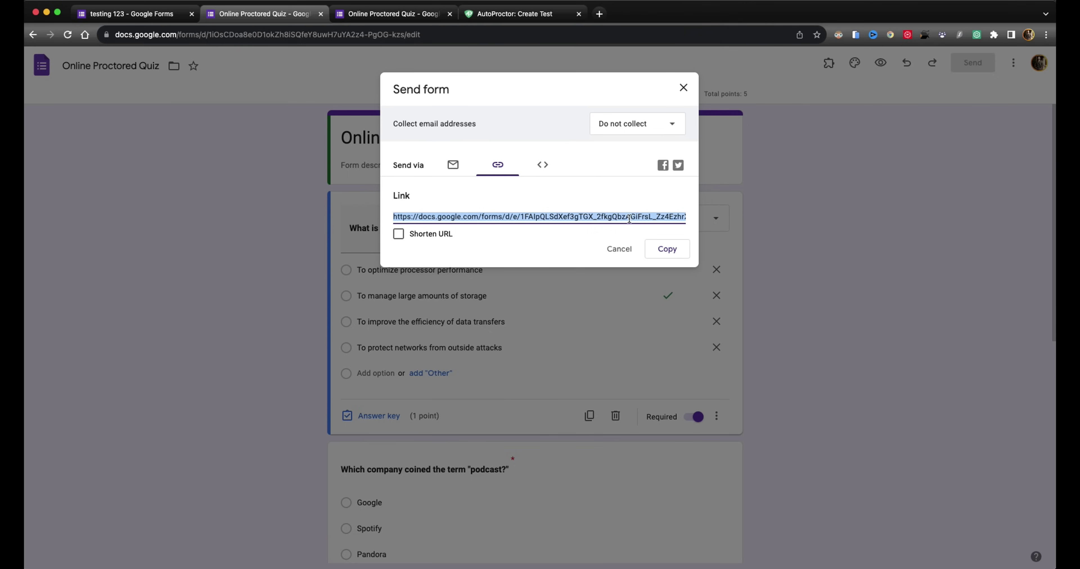
pyautogui.click(666, 248)
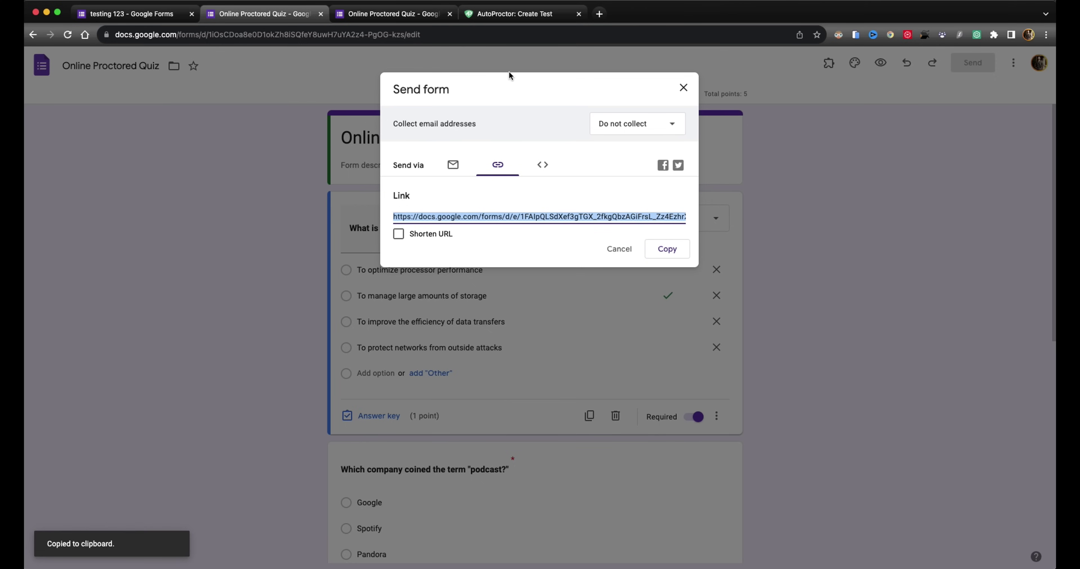
pyautogui.click(494, 14)
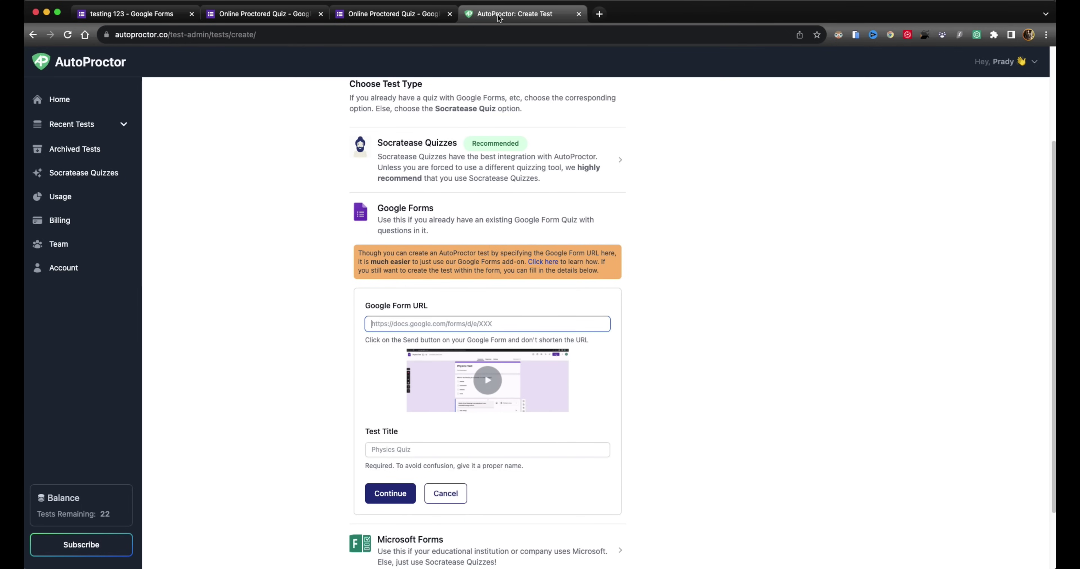
# Step: Paste the quiz link, title the test 'Youtube Demo Quiz', submit, and dismiss the duplicate-URL error
pyautogui.rightClick(427, 317)
pyautogui.click(451, 395)
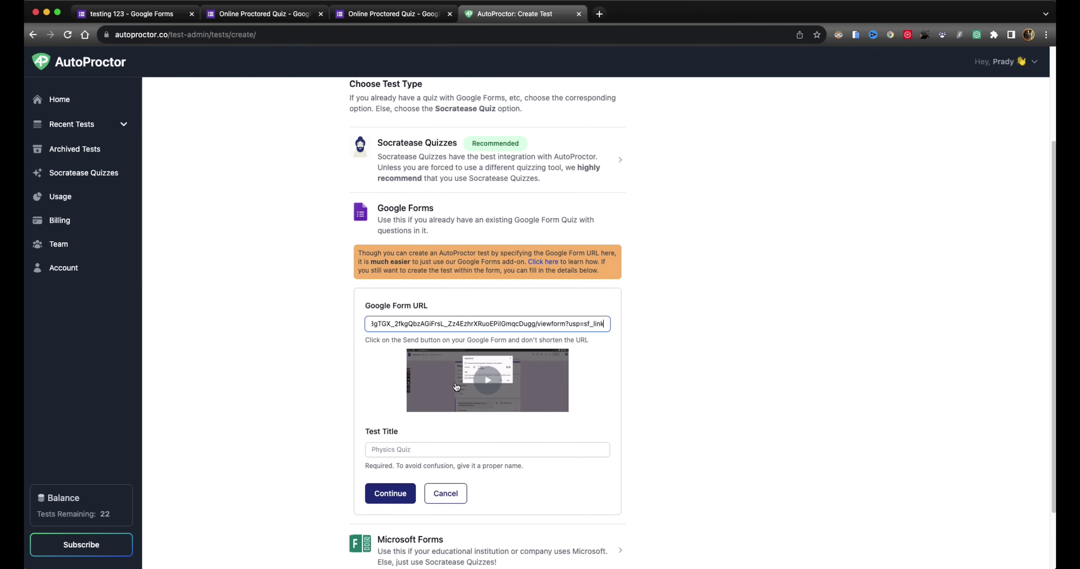
pyautogui.click(460, 450)
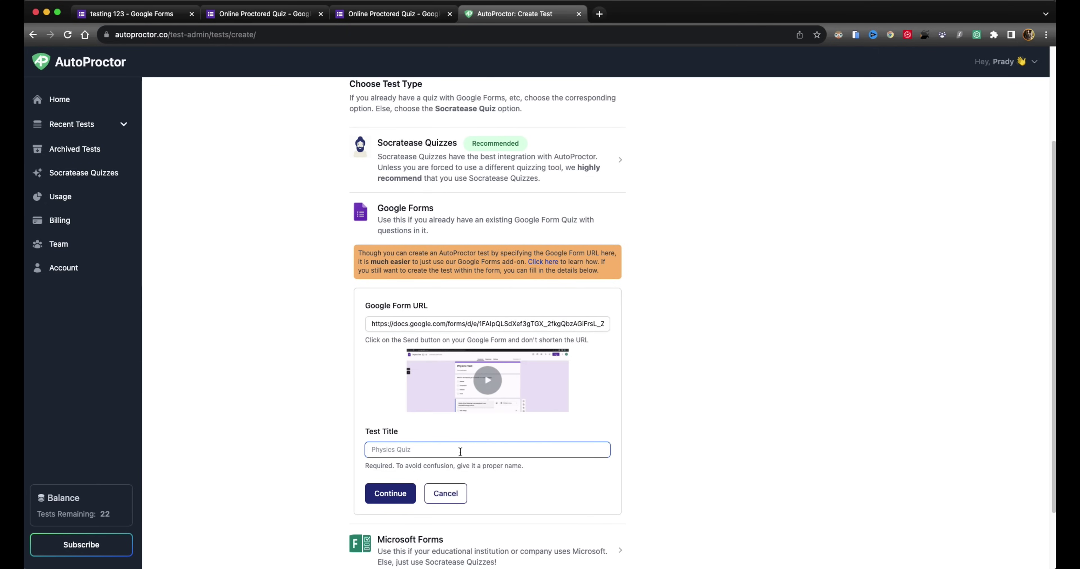
pyautogui.write('Youtube ')
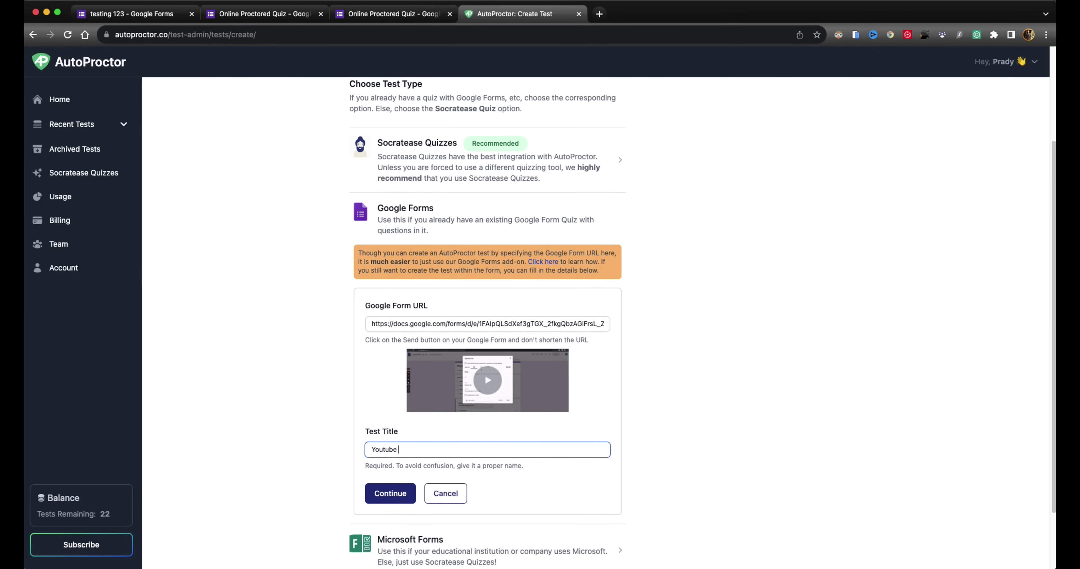
pyautogui.write('Demo Q')
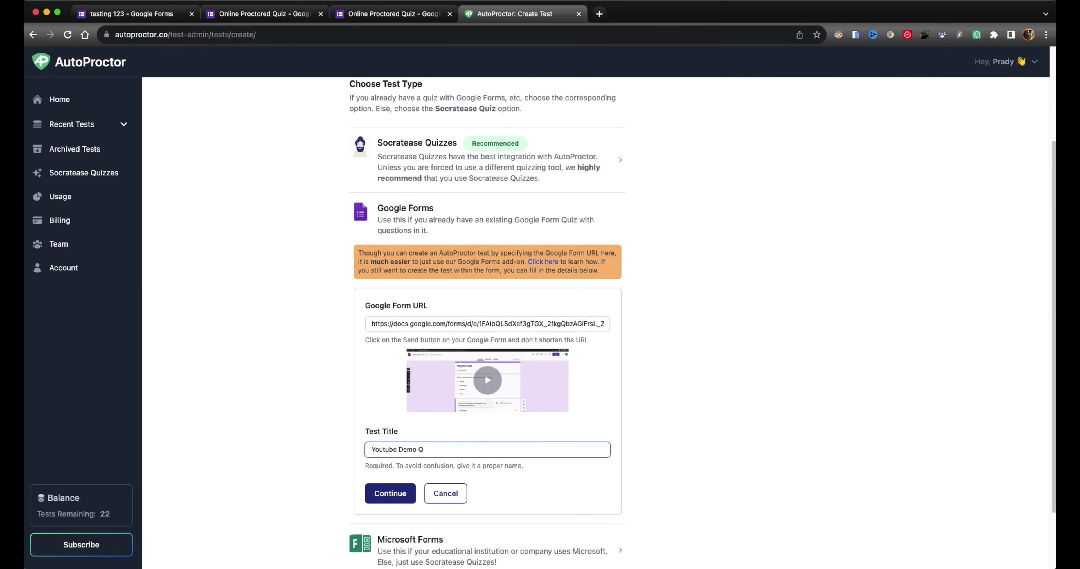
pyautogui.write('uiz')
pyautogui.scroll(-2, 413, 505)
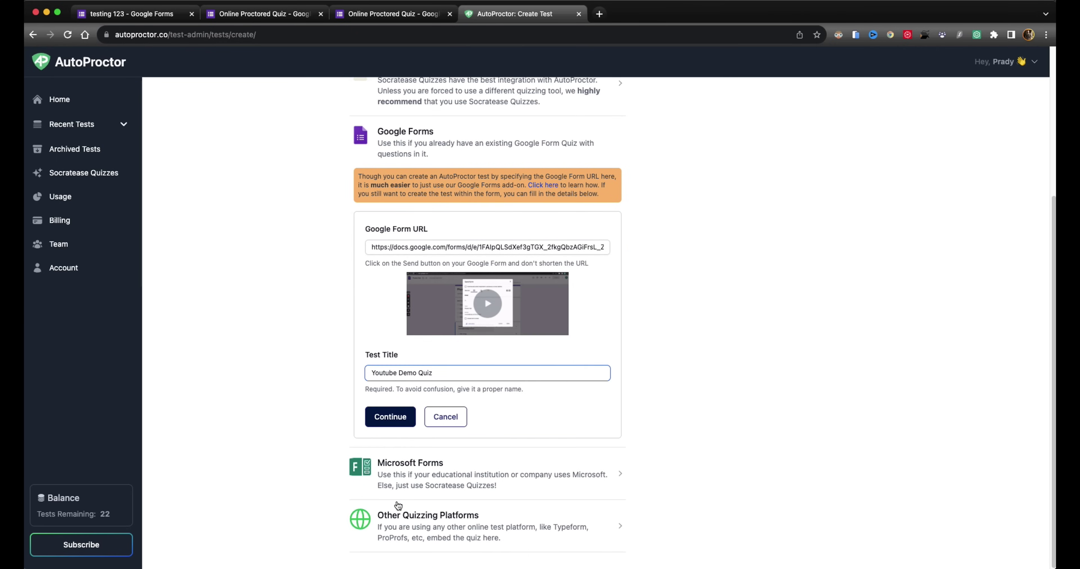
pyautogui.scroll(5, 399, 505)
pyautogui.scroll(-5, 399, 506)
pyautogui.click(388, 416)
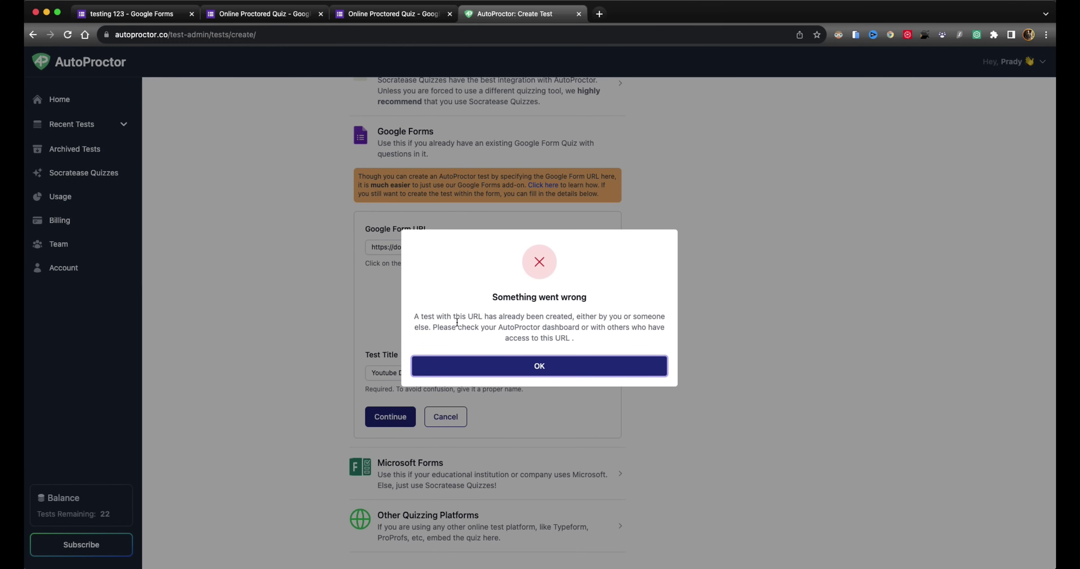
pyautogui.click(574, 363)
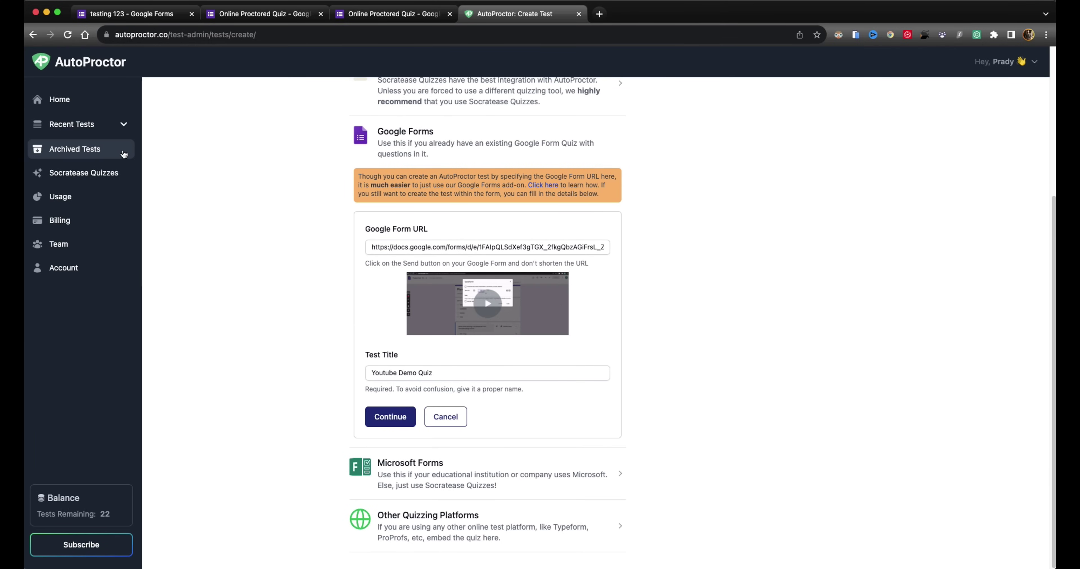
# Step: Copy the testing 123 form's share link instead
pyautogui.scroll(5, 432, 364)
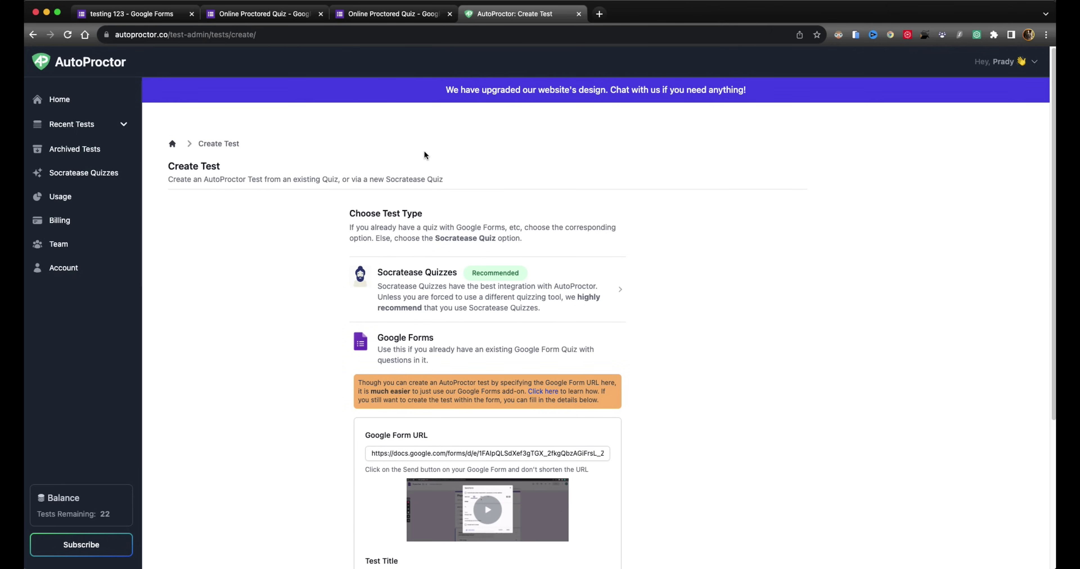
pyautogui.click(139, 14)
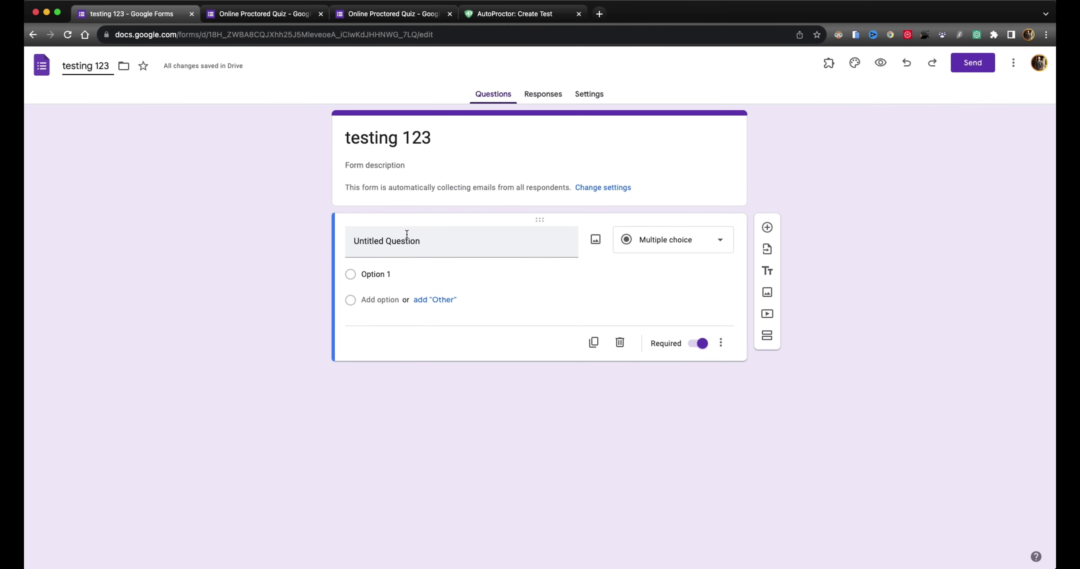
pyautogui.click(971, 63)
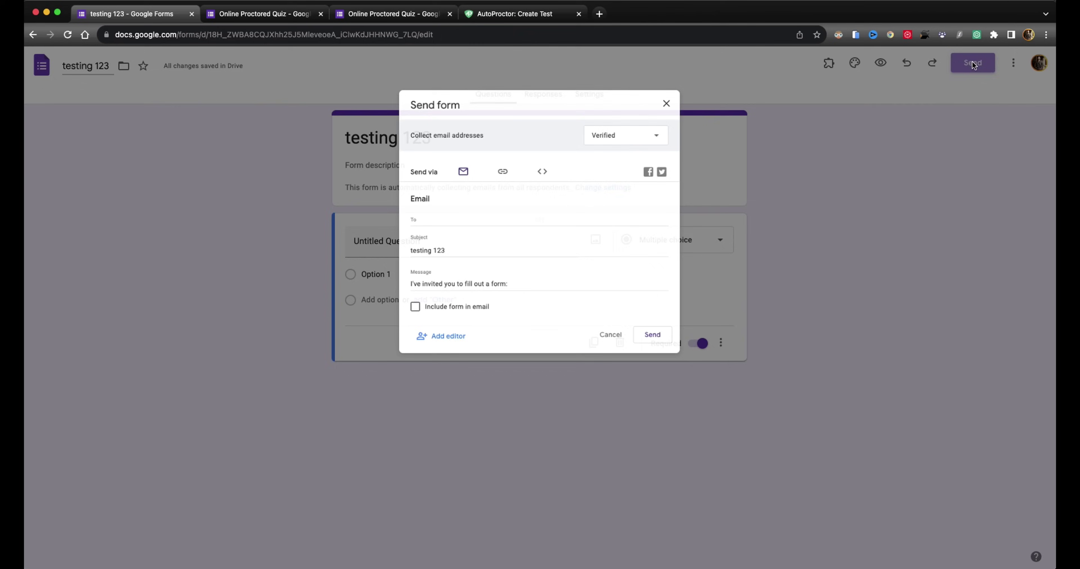
pyautogui.click(492, 172)
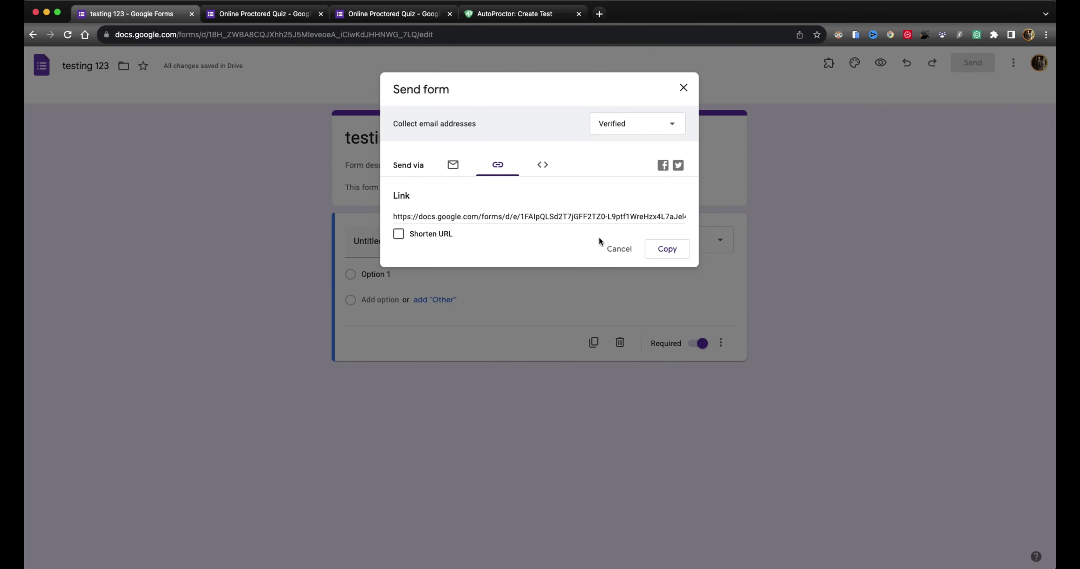
pyautogui.click(667, 249)
# Step: Replace the Google Form URL with the testing 123 link, create the test, and acknowledge success
pyautogui.click(463, 15)
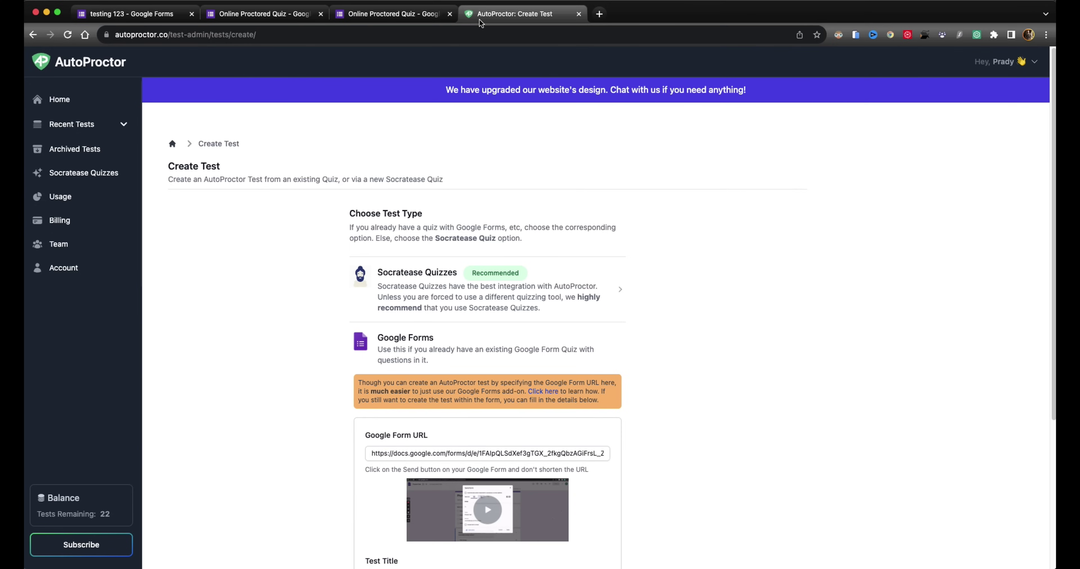
pyautogui.click(407, 453)
pyautogui.press('super+a')
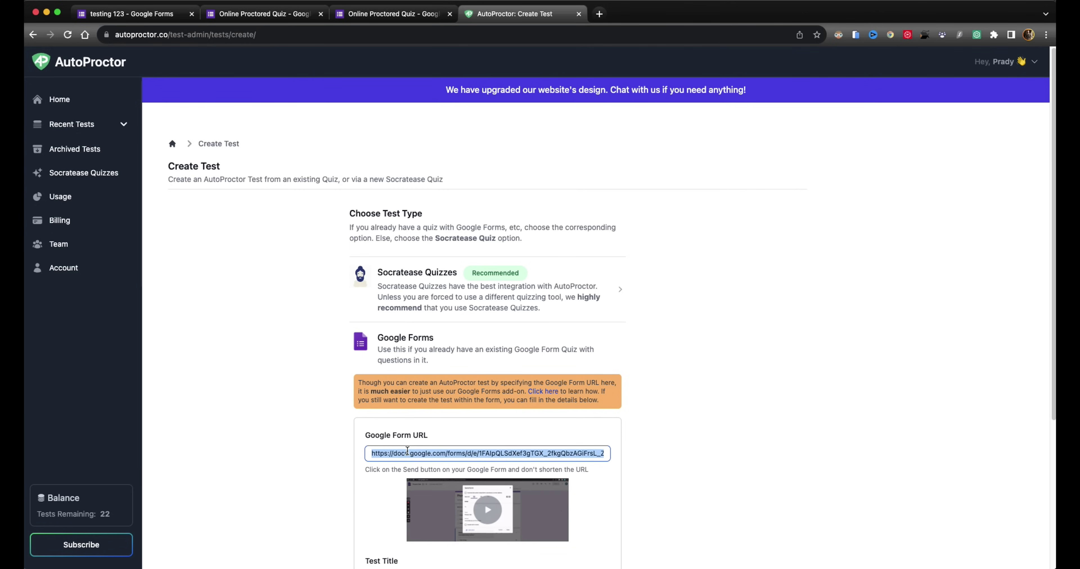
pyautogui.press('super+v')
pyautogui.scroll(-5, 407, 452)
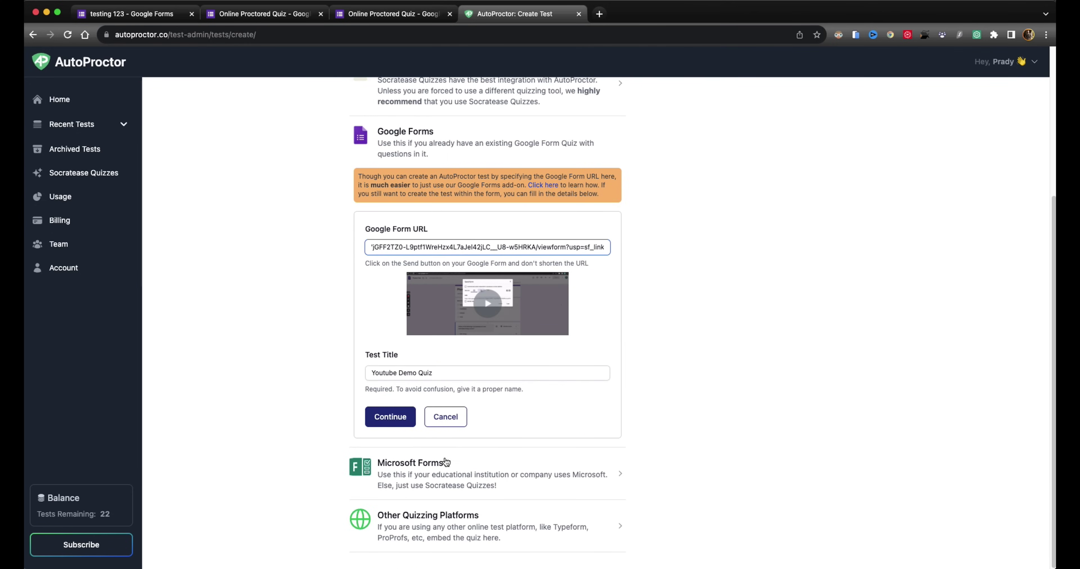
pyautogui.click(392, 423)
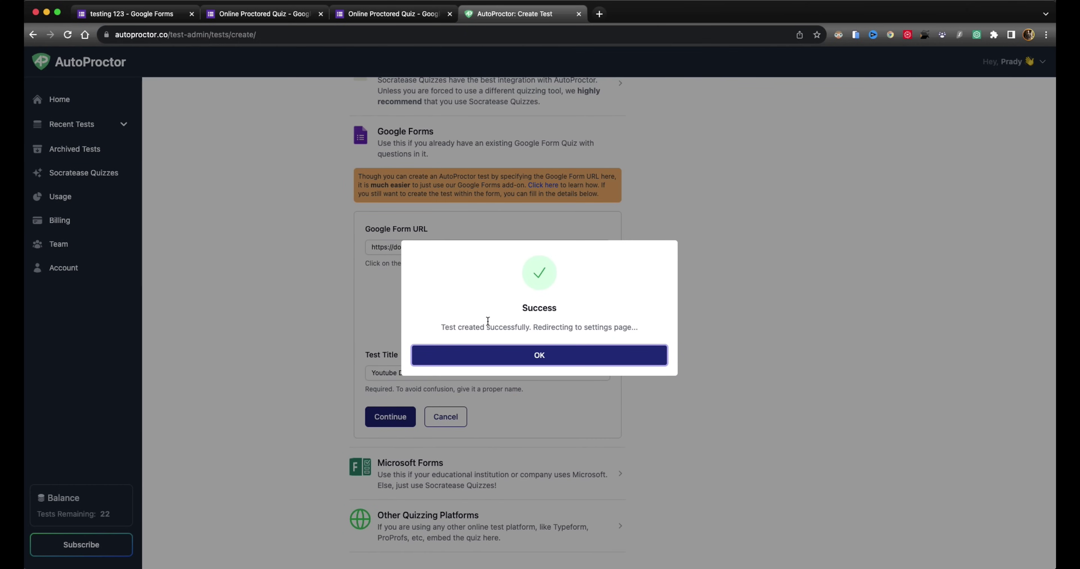
pyautogui.scroll(5, 539, 320)
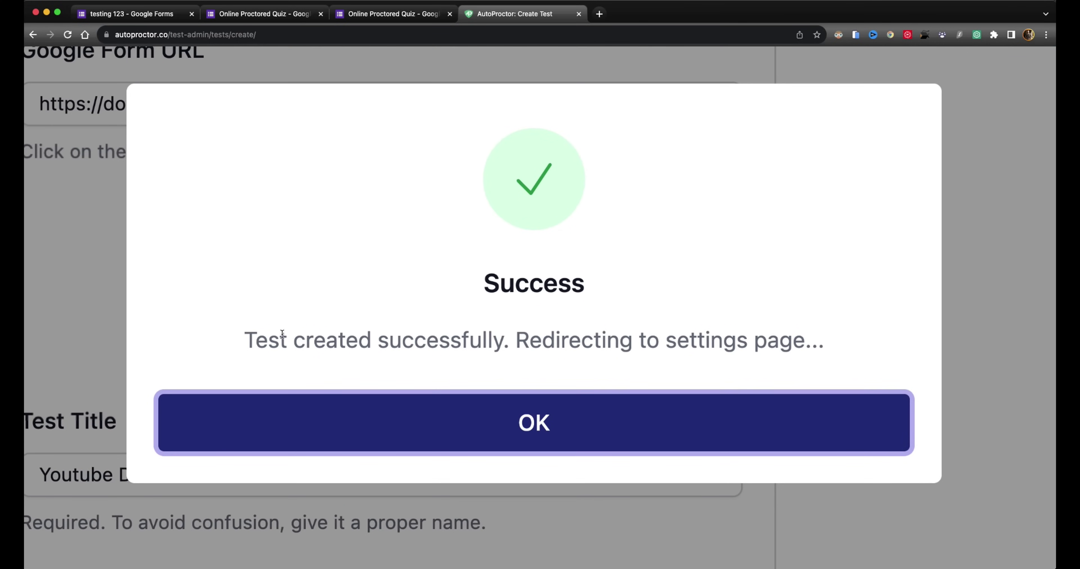
pyautogui.click(564, 403)
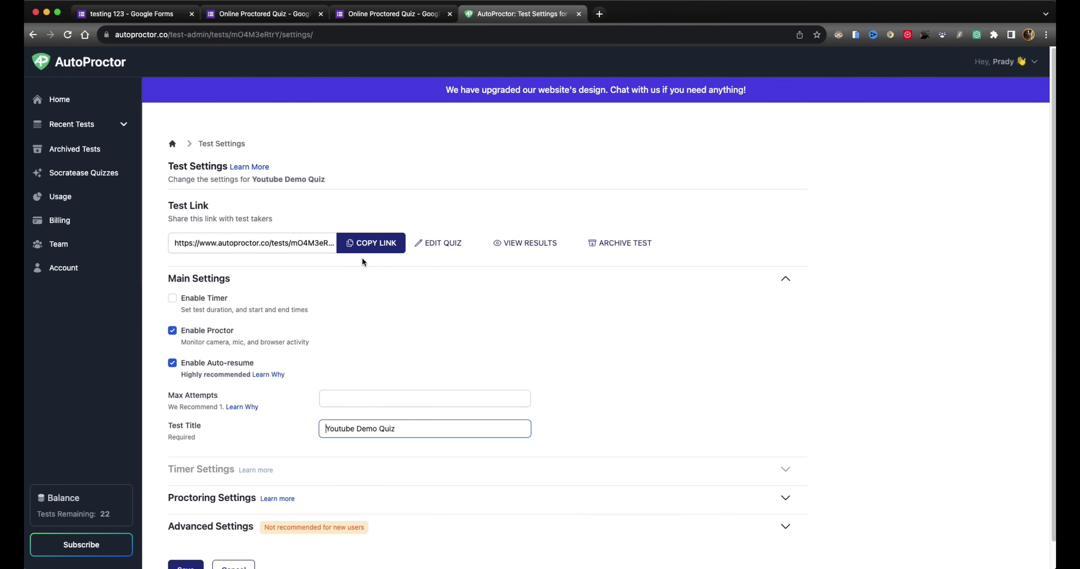
# Step: Turn on the test timer, keep proctoring enabled, and set maximum attempts to 3
pyautogui.scroll(-2, 344, 260)
pyautogui.click(173, 272)
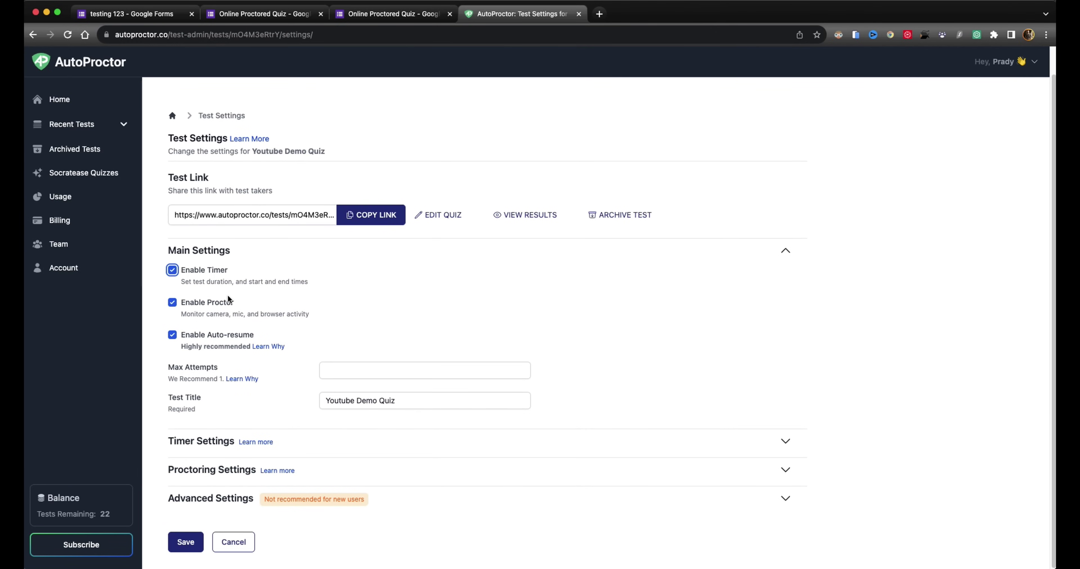
pyautogui.click(172, 304)
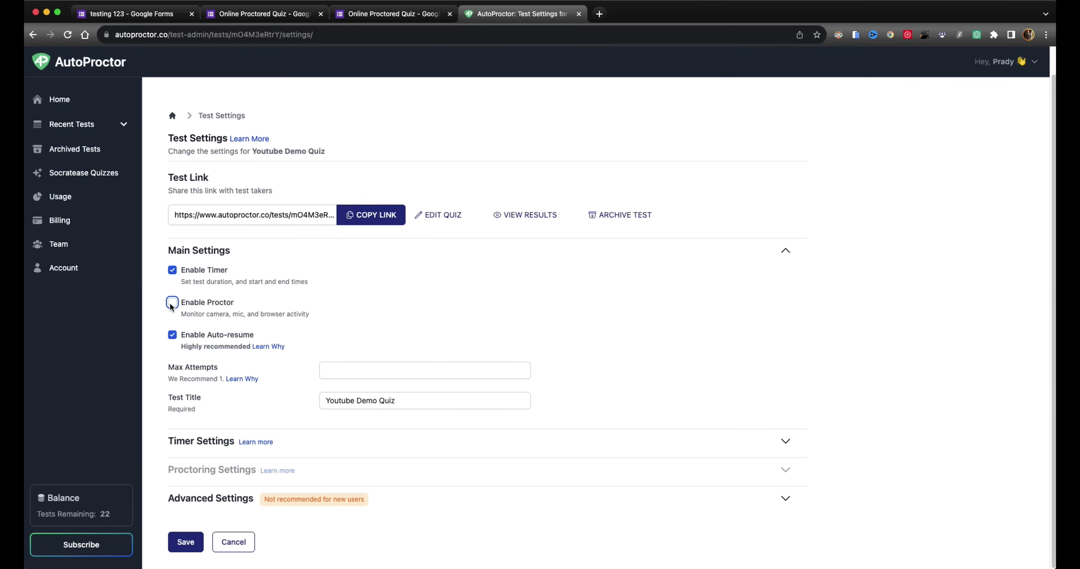
pyautogui.click(173, 307)
pyautogui.click(172, 305)
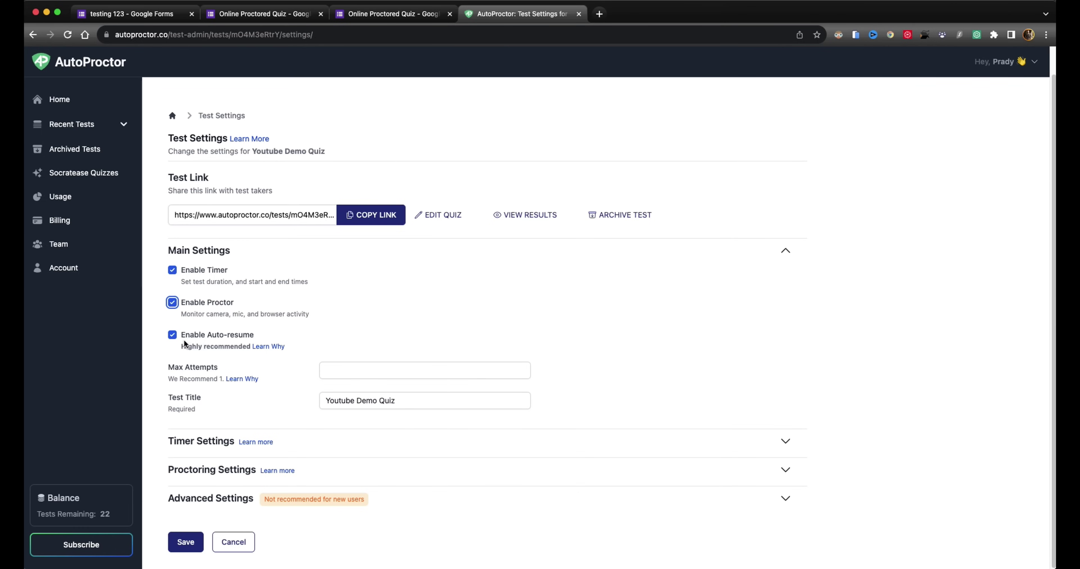
pyautogui.click(382, 370)
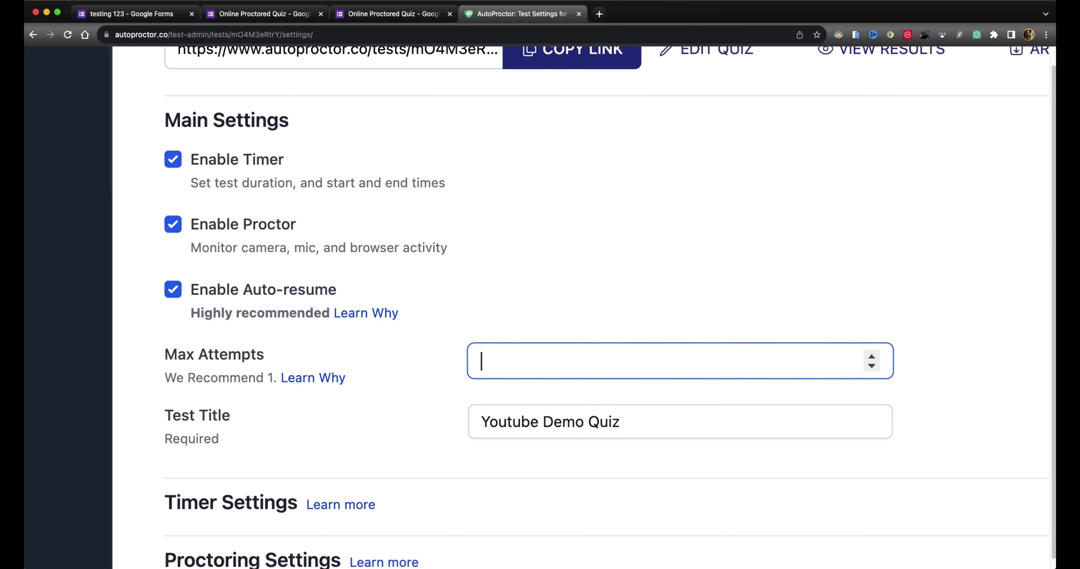
pyautogui.write('3')
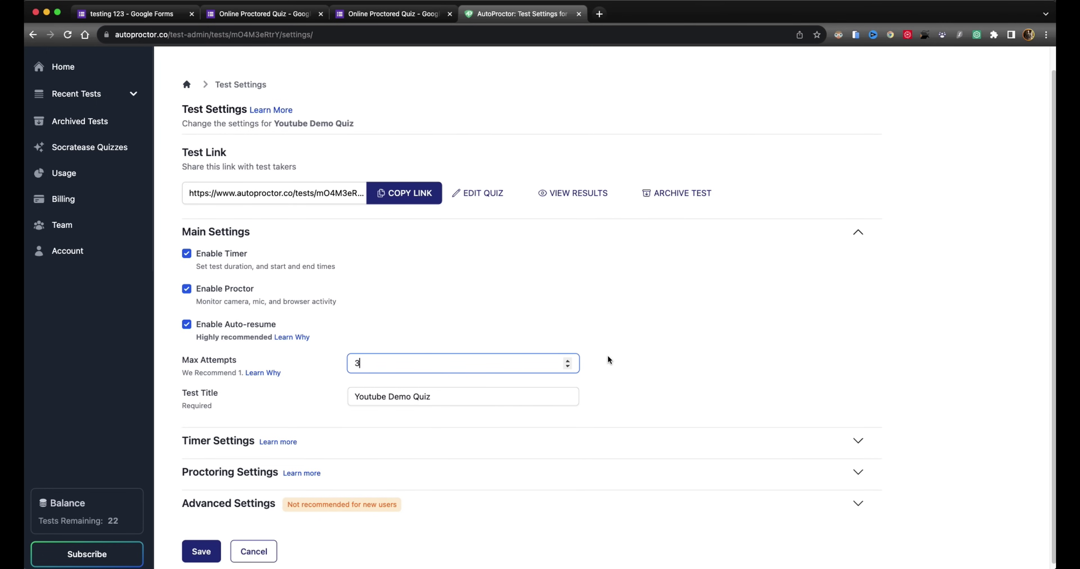
# Step: Expand Timer Settings and enter a 10-minute test duration
pyautogui.scroll(-1, 618, 358)
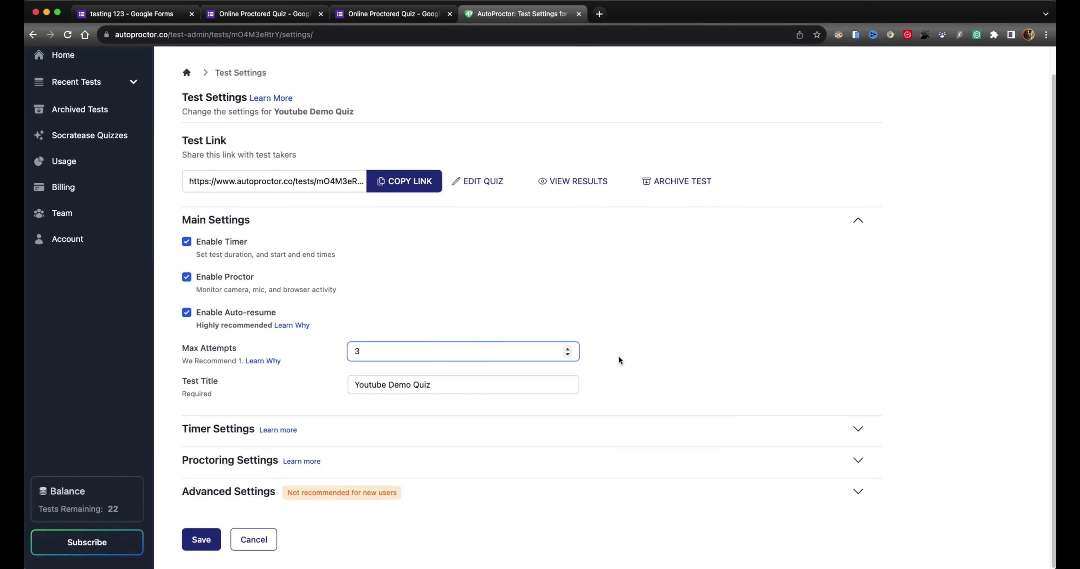
pyautogui.click(715, 438)
pyautogui.scroll(-5, 711, 434)
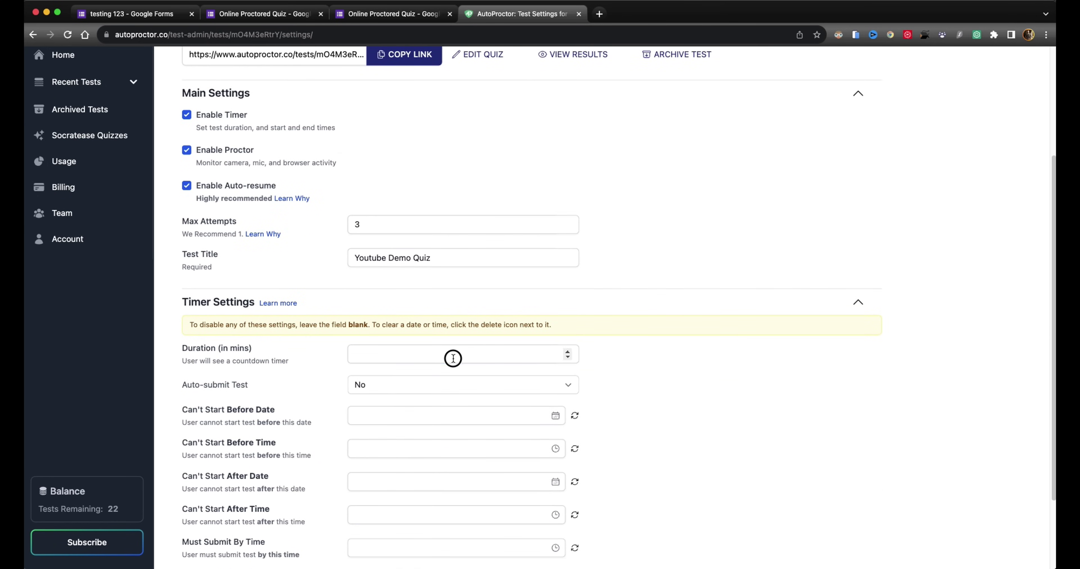
pyautogui.click(453, 356)
pyautogui.write('10')
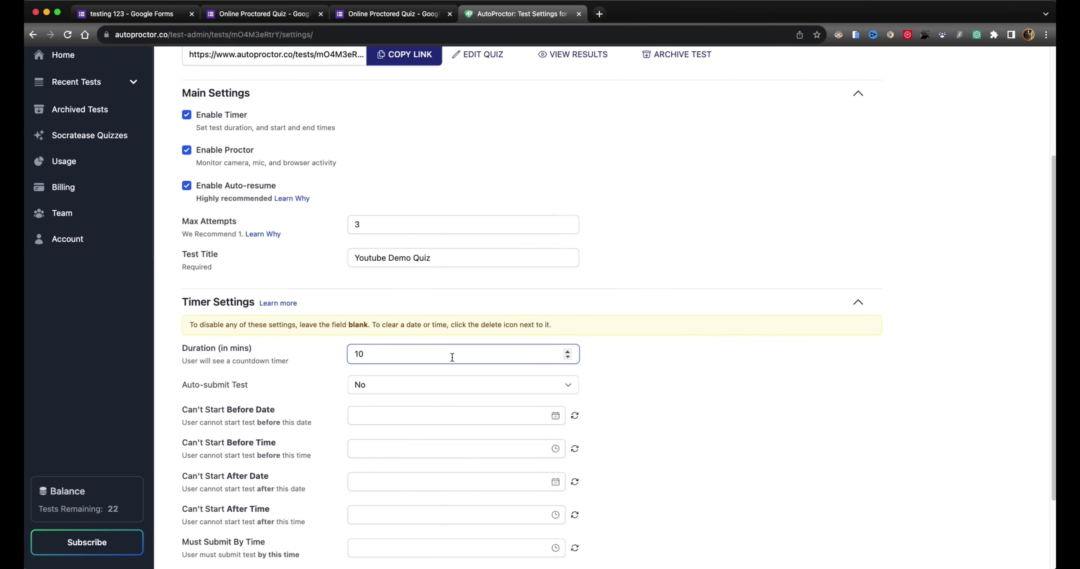
pyautogui.scroll(5, 451, 357)
pyautogui.scroll(-2, 451, 358)
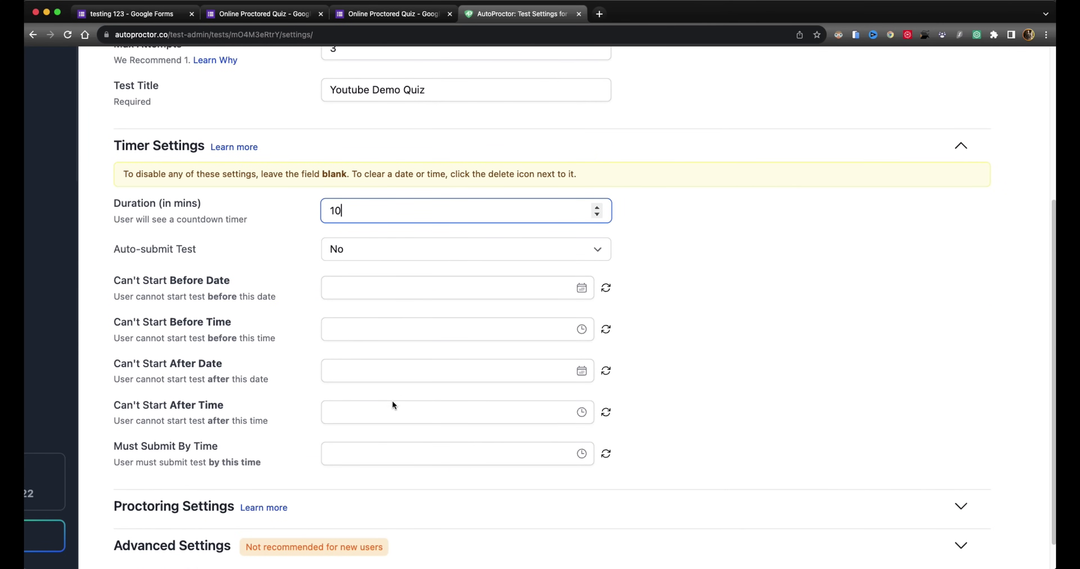
pyautogui.scroll(-3, 302, 455)
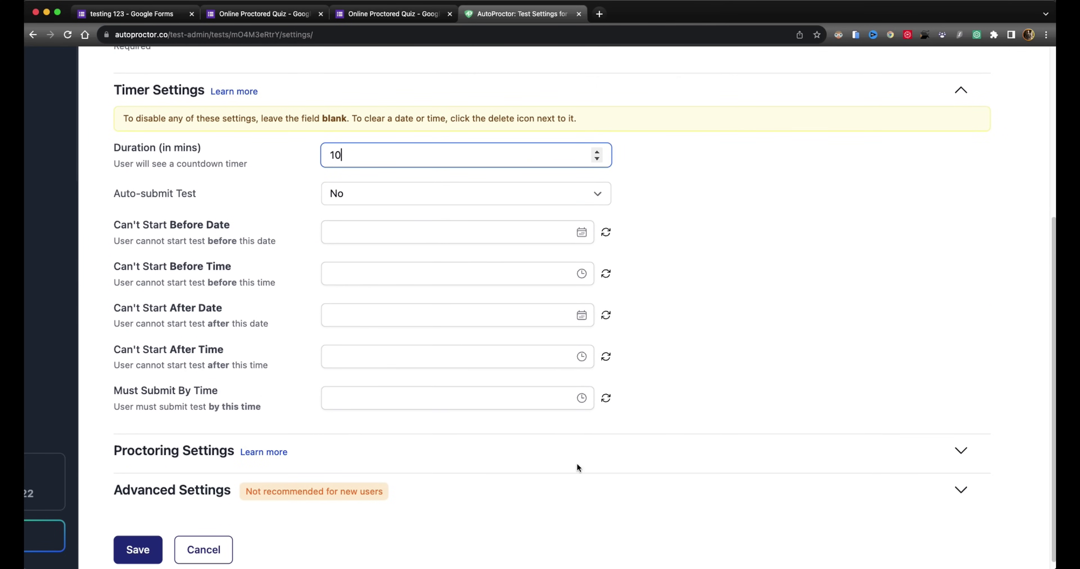
pyautogui.click(562, 451)
# Step: Highlight the Tab Switching and Camera options, and uncheck Photos at Random
pyautogui.scroll(-5, 563, 453)
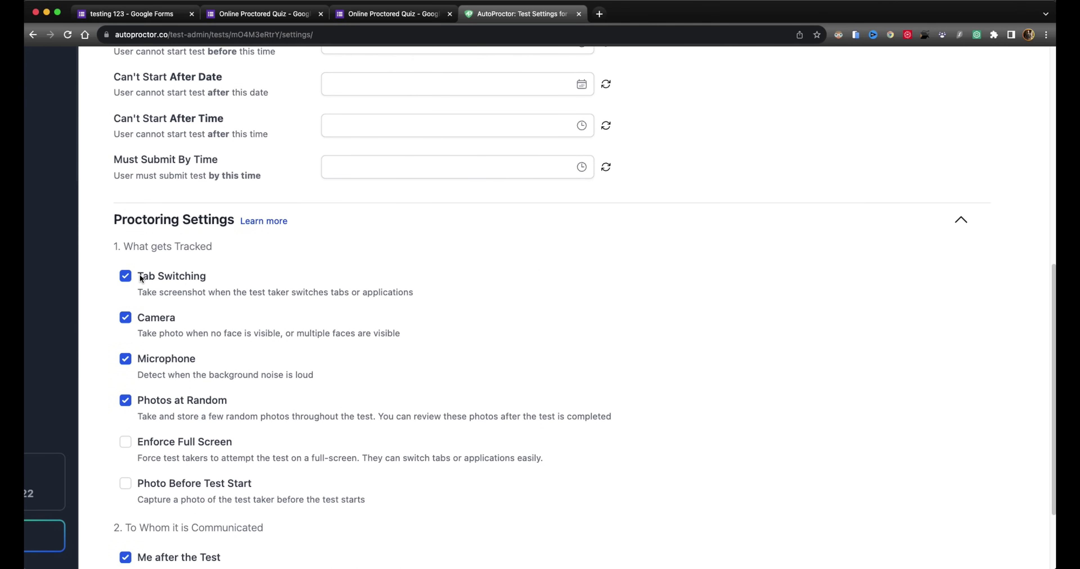
pyautogui.moveTo(141, 277); pyautogui.dragTo(217, 279)
pyautogui.click(151, 292)
pyautogui.moveTo(138, 292); pyautogui.dragTo(413, 293)
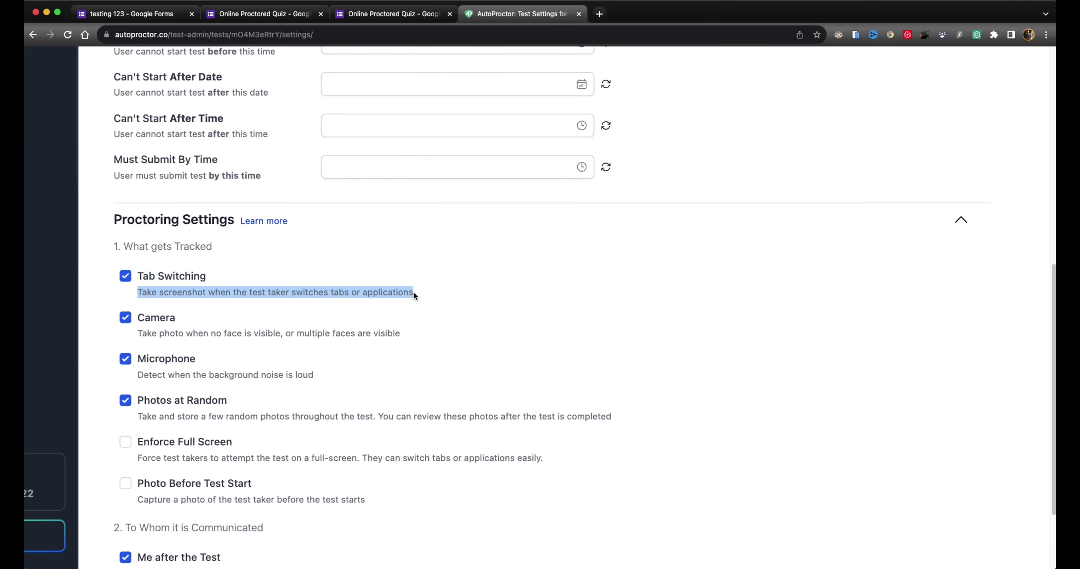
pyautogui.scroll(-1, 413, 295)
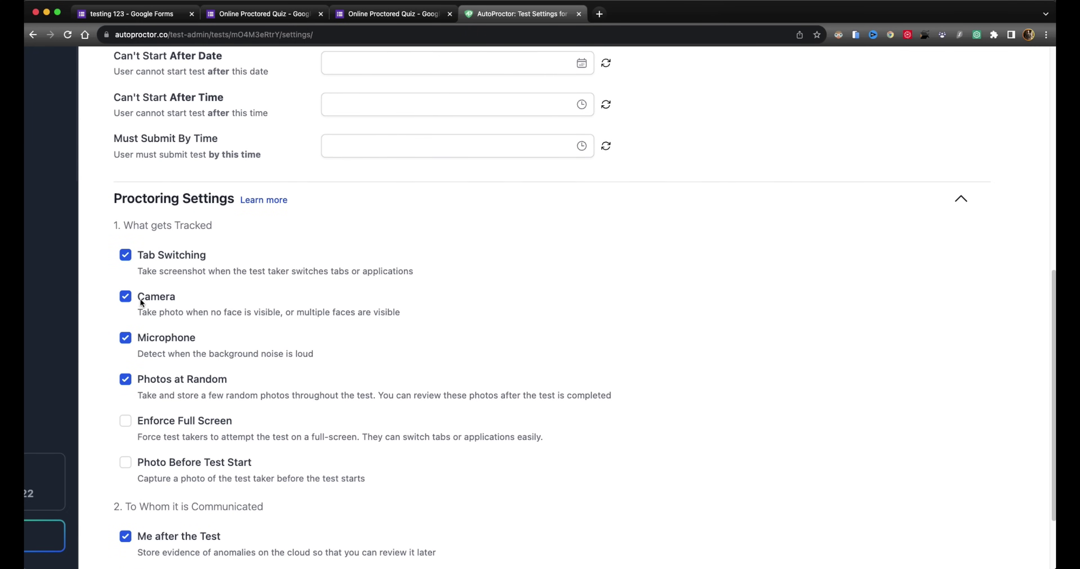
pyautogui.doubleClick(141, 297)
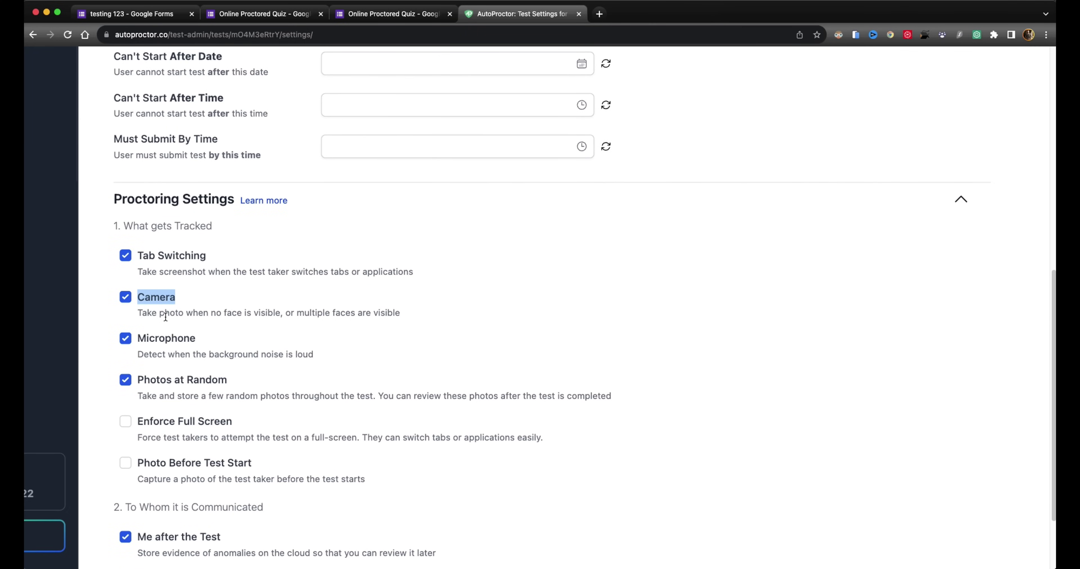
pyautogui.scroll(-1, 226, 367)
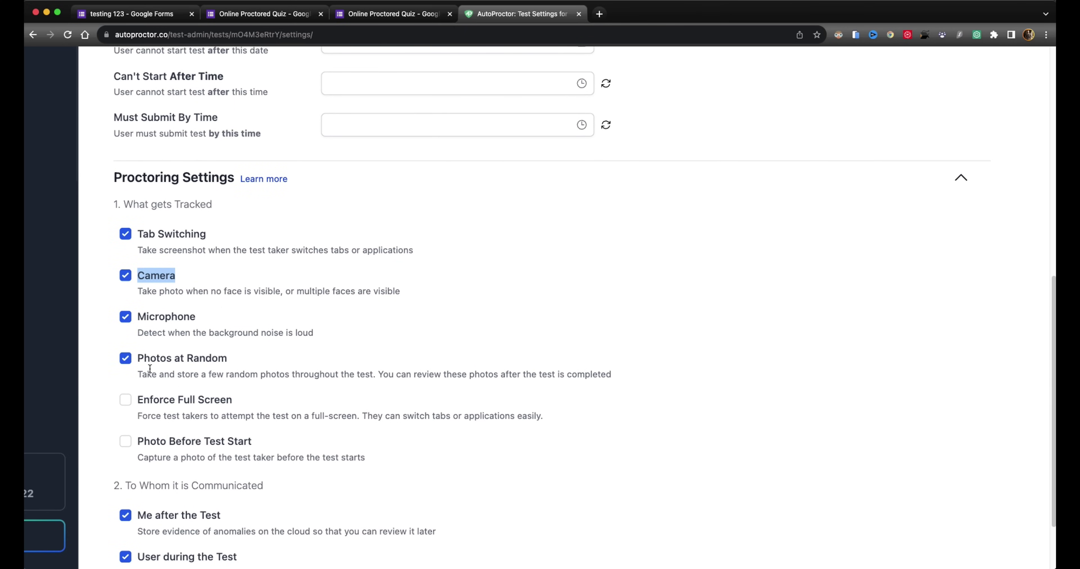
pyautogui.scroll(-1, 144, 369)
pyautogui.click(126, 346)
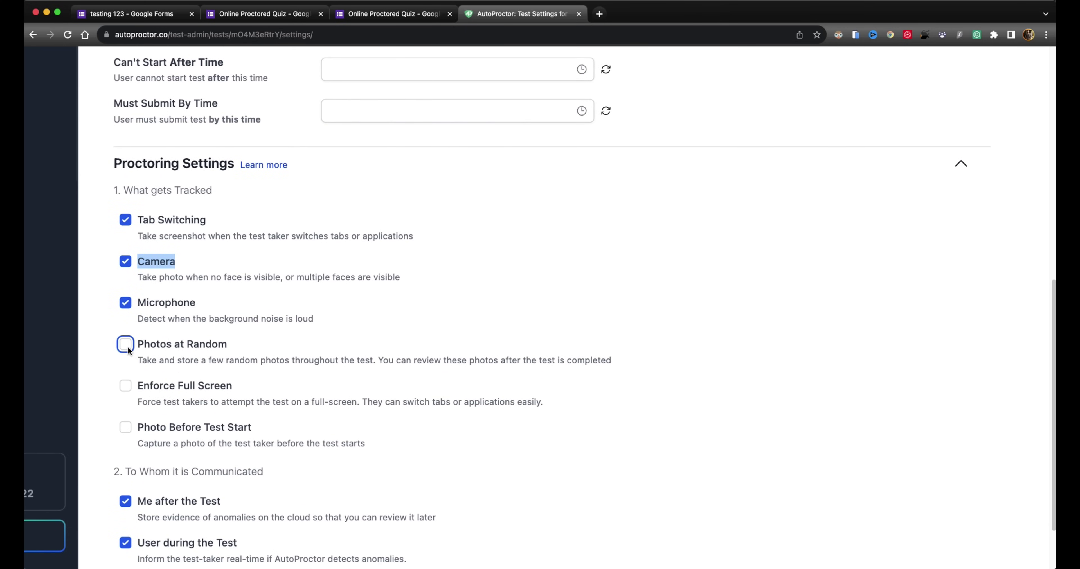
pyautogui.click(254, 361)
# Step: Uncheck real-time alerts to the user during the test, highlighting the anomaly-detection note
pyautogui.scroll(-1, 422, 357)
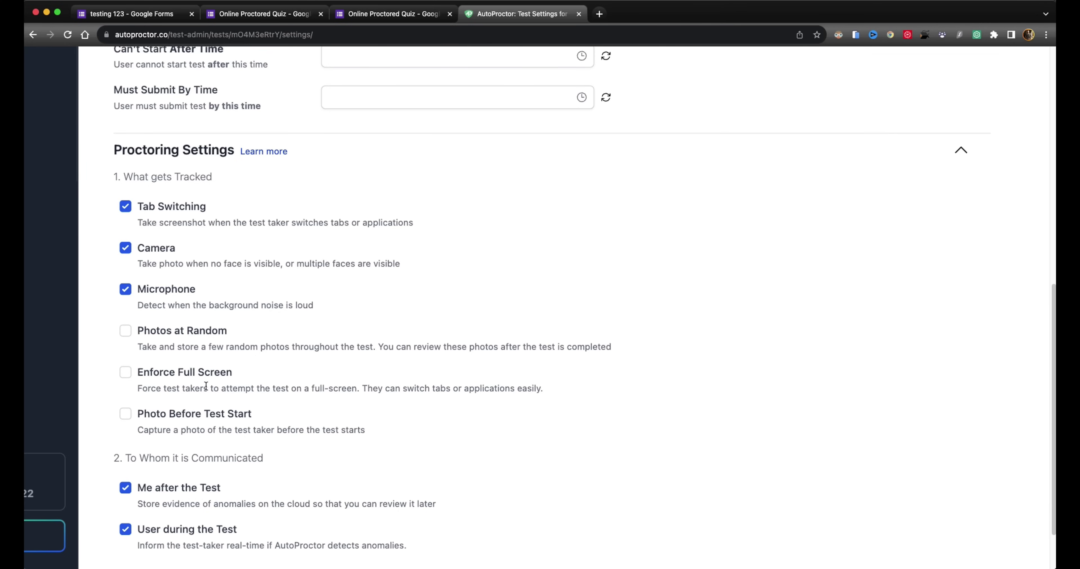
pyautogui.scroll(-1, 207, 397)
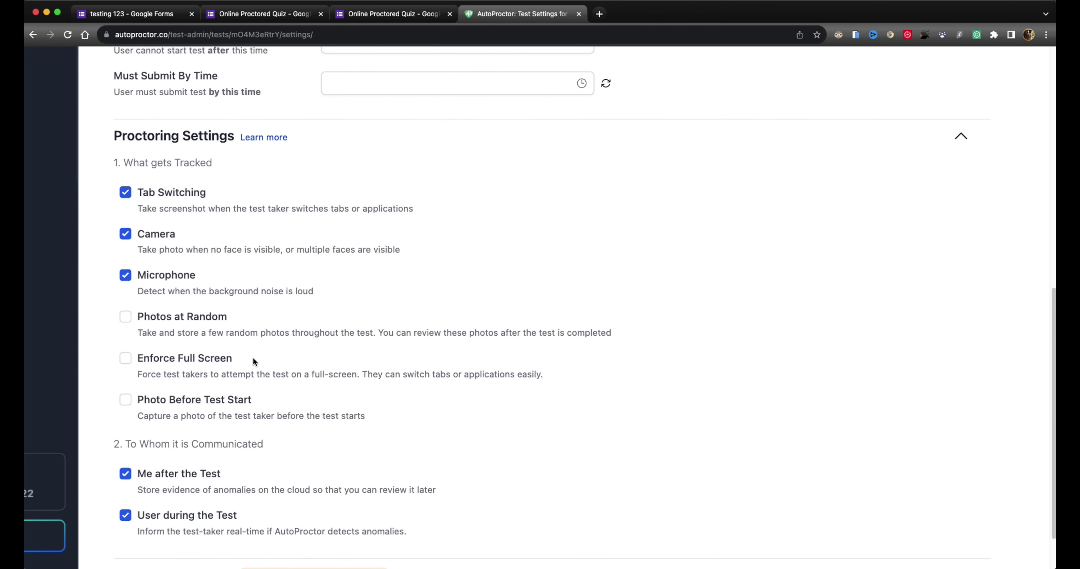
pyautogui.scroll(-5, 253, 361)
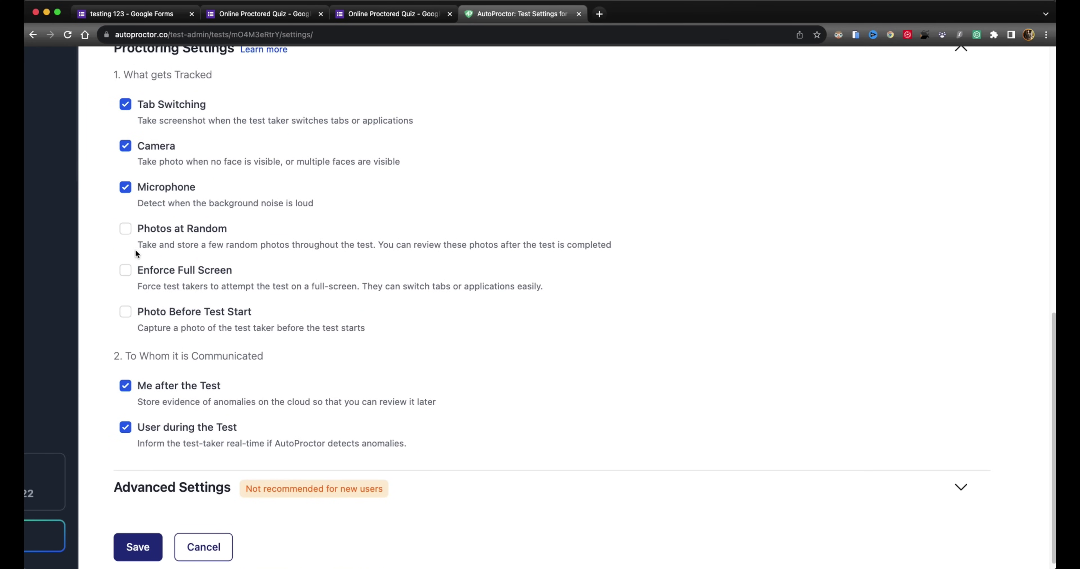
pyautogui.scroll(-1, 147, 336)
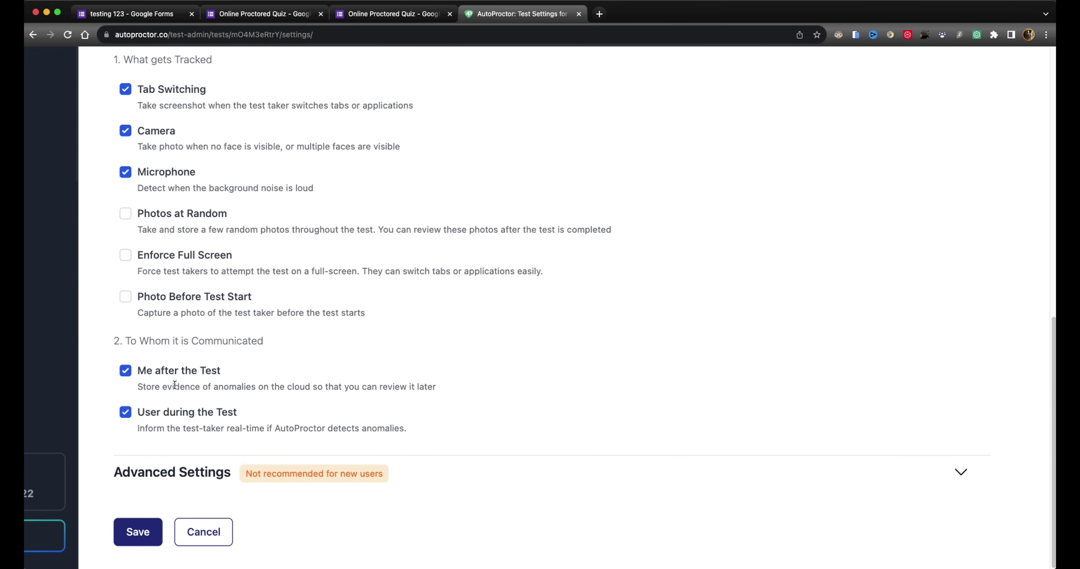
pyautogui.click(126, 413)
pyautogui.doubleClick(256, 428)
pyautogui.doubleClick(281, 428)
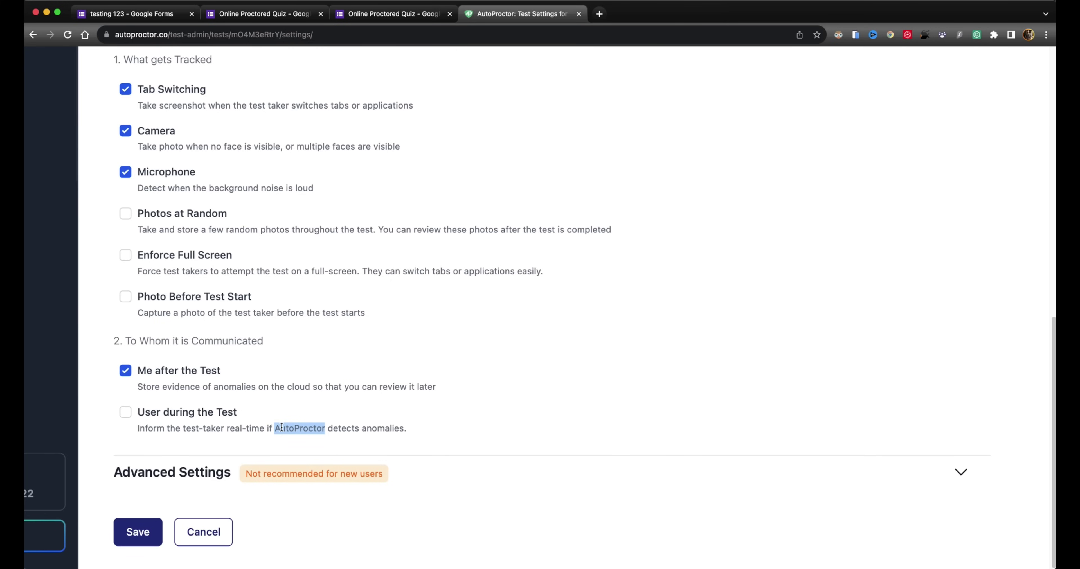
pyautogui.click(278, 427)
pyautogui.moveTo(275, 427); pyautogui.dragTo(375, 432)
pyautogui.click(200, 429)
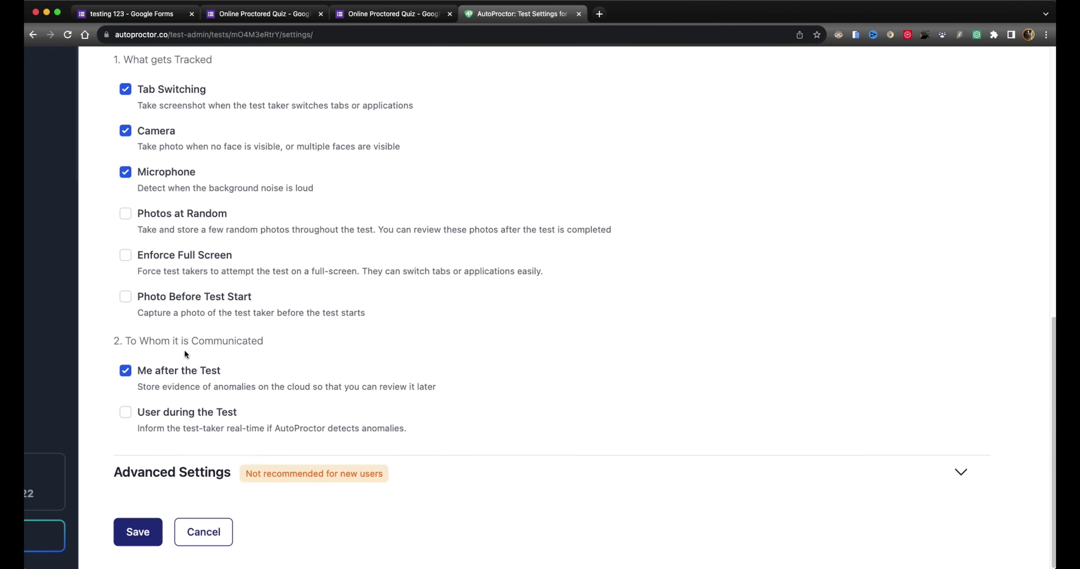
# Step: Glance at Advanced Settings, then save the test settings and dismiss the confirmation
pyautogui.click(191, 472)
pyautogui.scroll(-3, 190, 470)
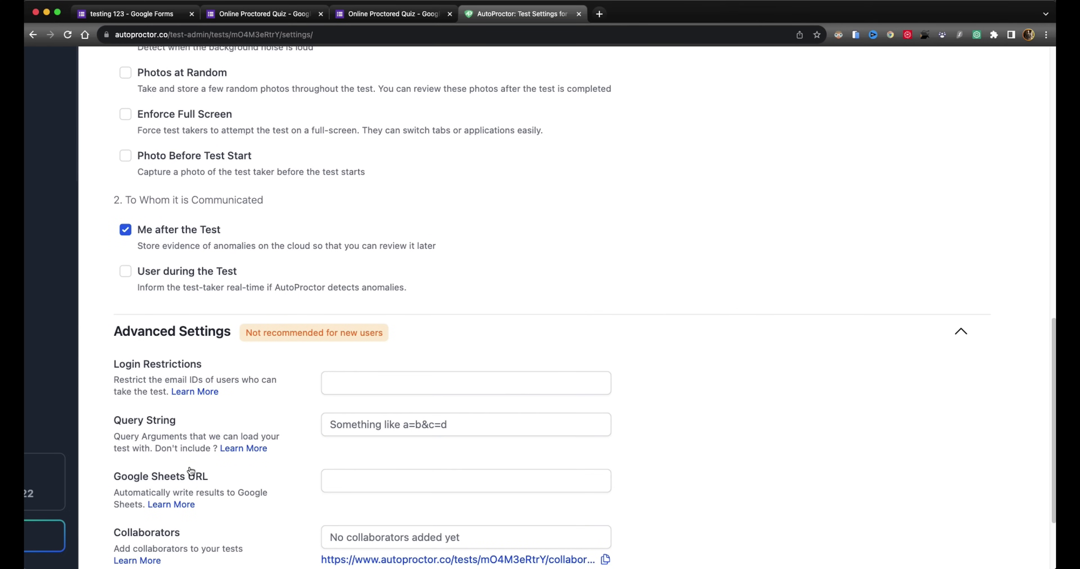
pyautogui.scroll(-1, 197, 460)
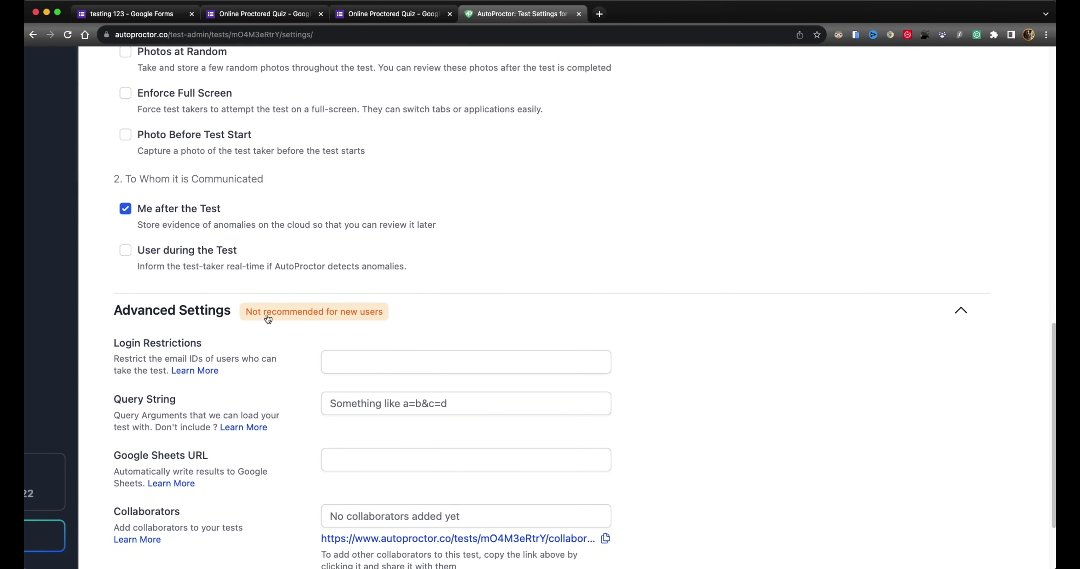
pyautogui.click(569, 311)
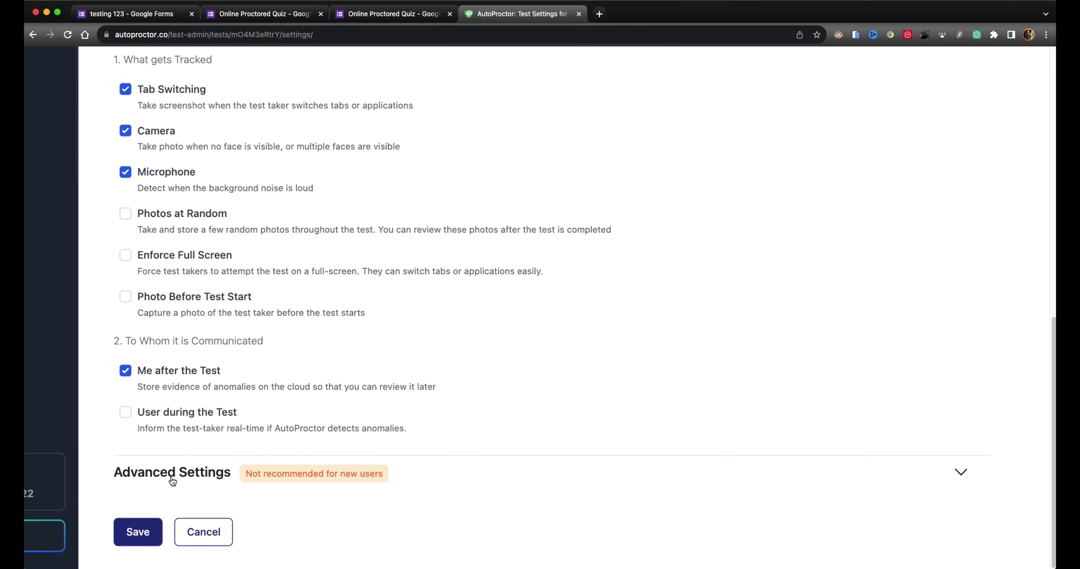
pyautogui.click(149, 531)
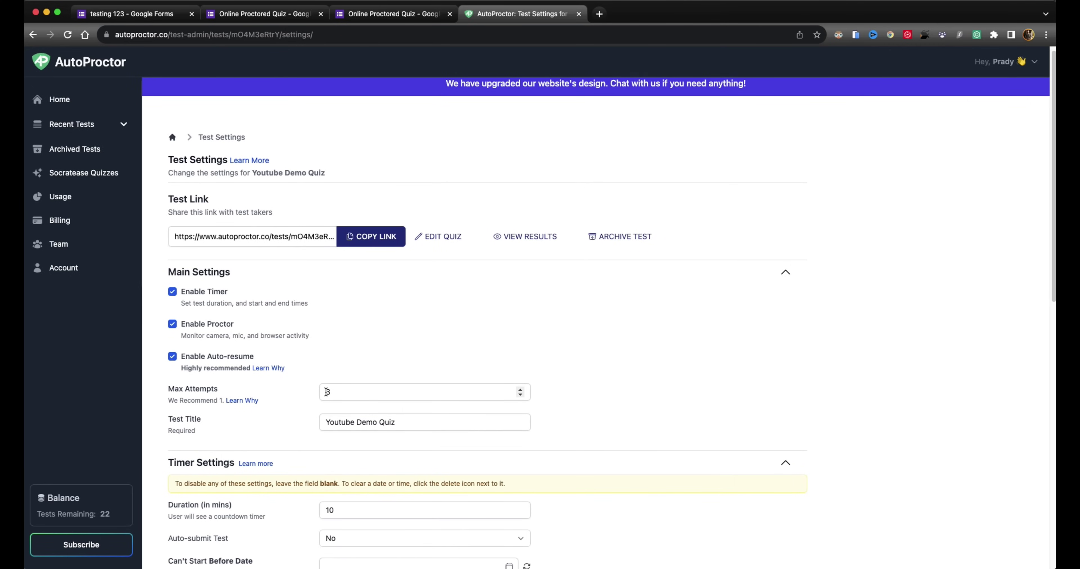
pyautogui.scroll(-15, 429, 299)
pyautogui.click(200, 543)
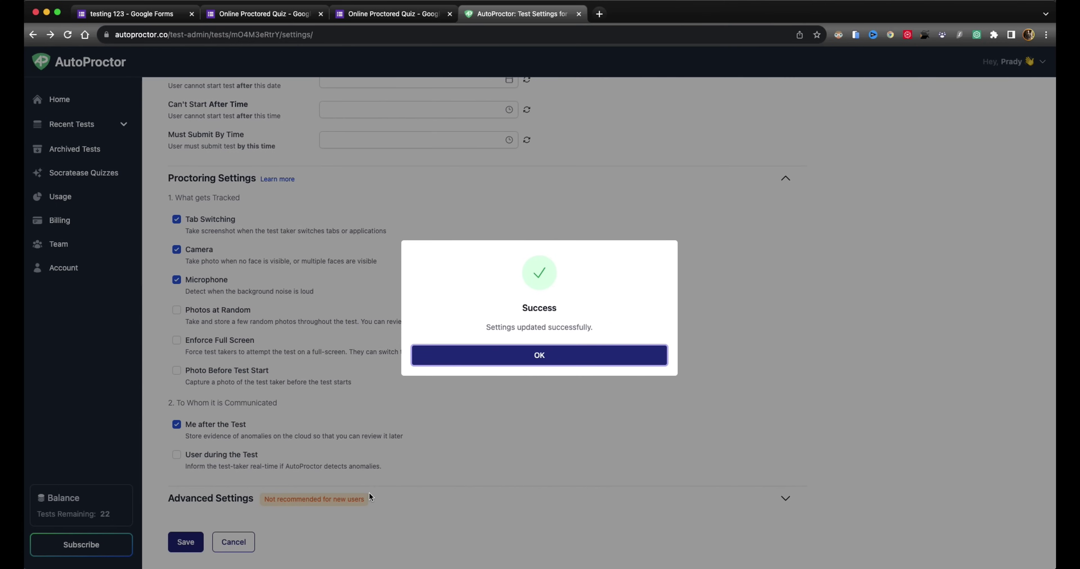
pyautogui.click(530, 353)
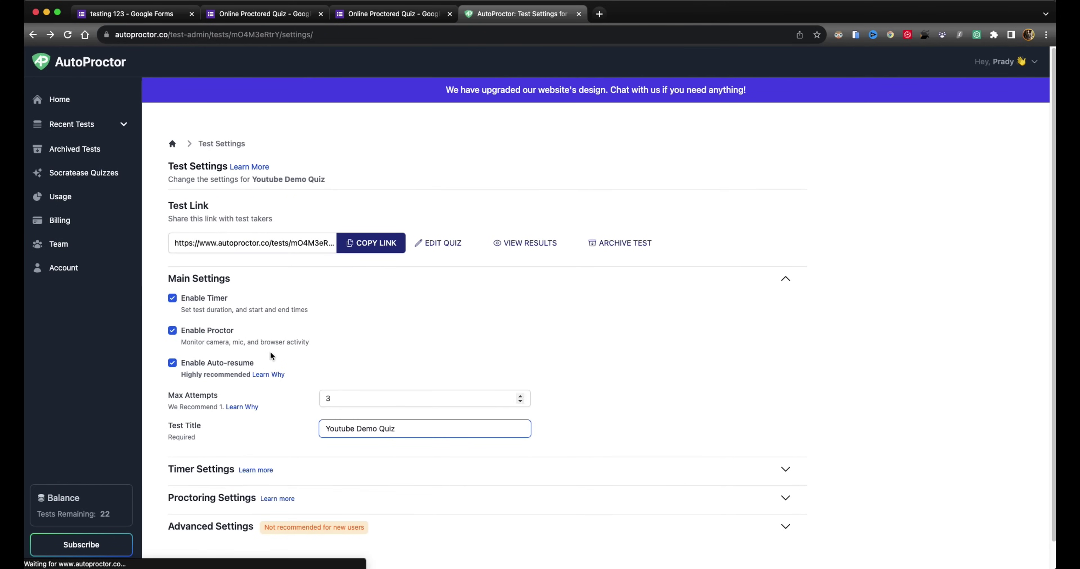
# Step: Copy the Youtube Demo Quiz test link to share
pyautogui.click(351, 245)
pyautogui.click(350, 245)
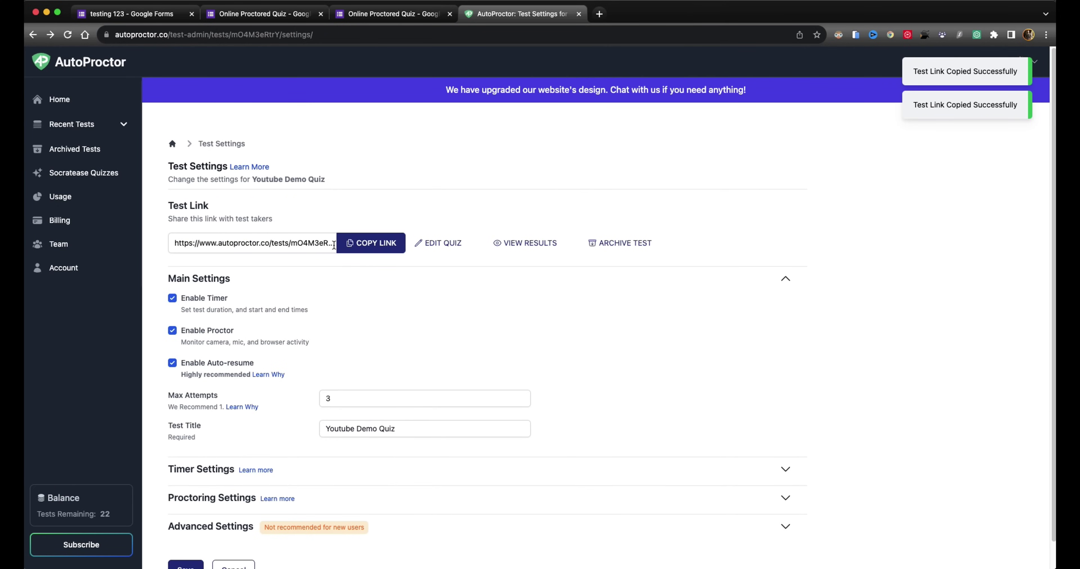
pyautogui.click(350, 245)
pyautogui.click(351, 243)
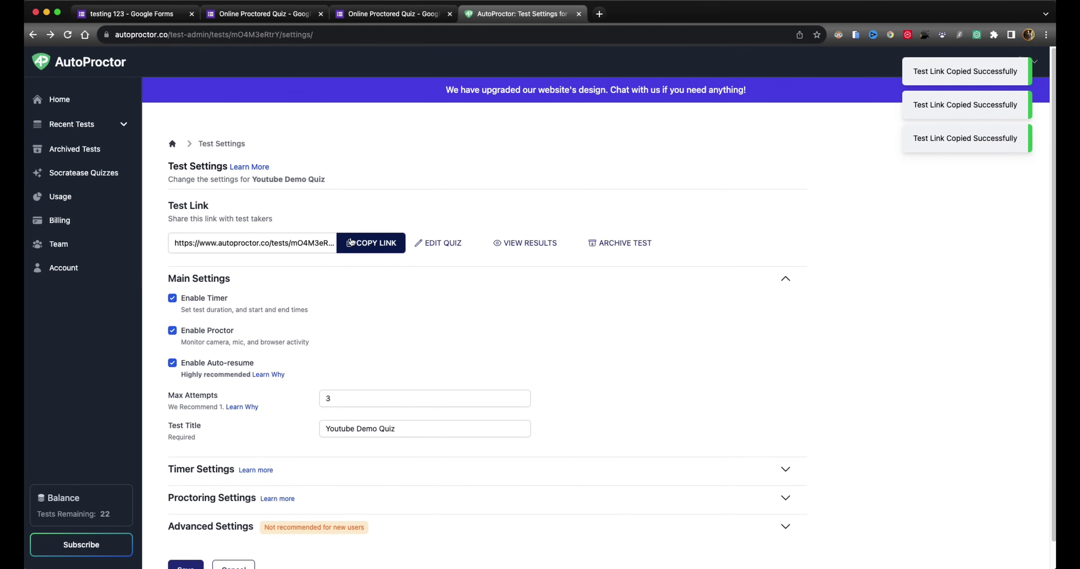
pyautogui.click(352, 243)
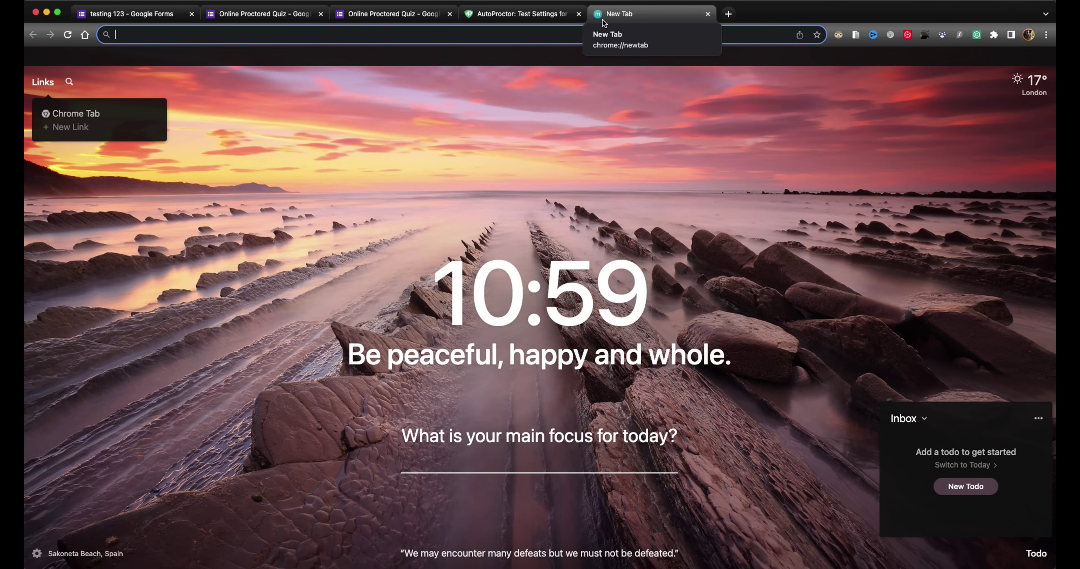
# Step: Find the ChatGPT for Chrome & YouTube Summary with AI extension and open its toolbar panel
pyautogui.write('chatgpt-for-chrome-youtub/cdjifpfganmhoojfclednjdnnpooaojb')
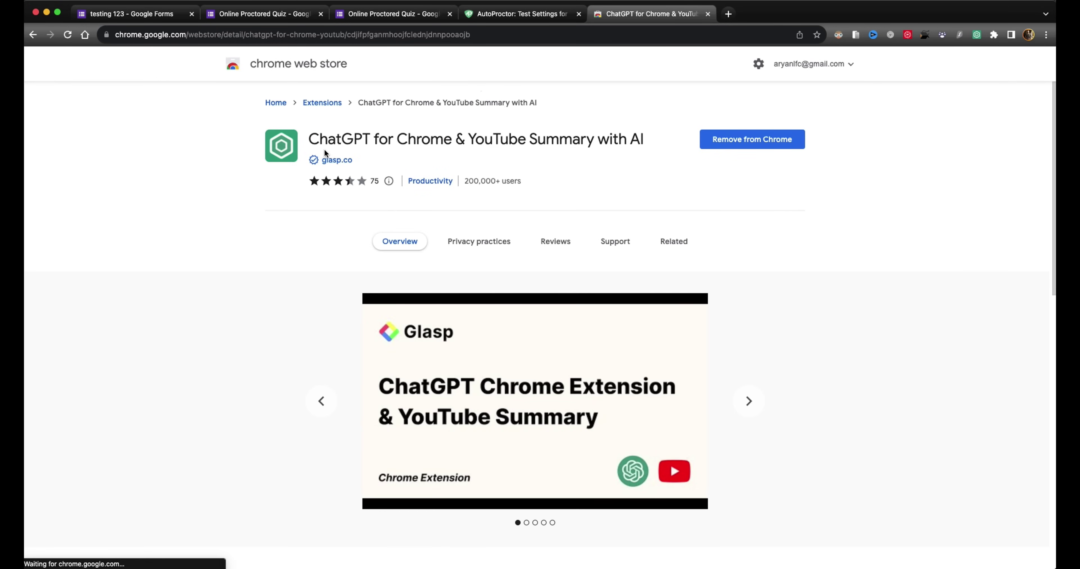
pyautogui.keyDown('ctrl'); pyautogui.scroll(3, 322, 148); pyautogui.keyUp('ctrl')
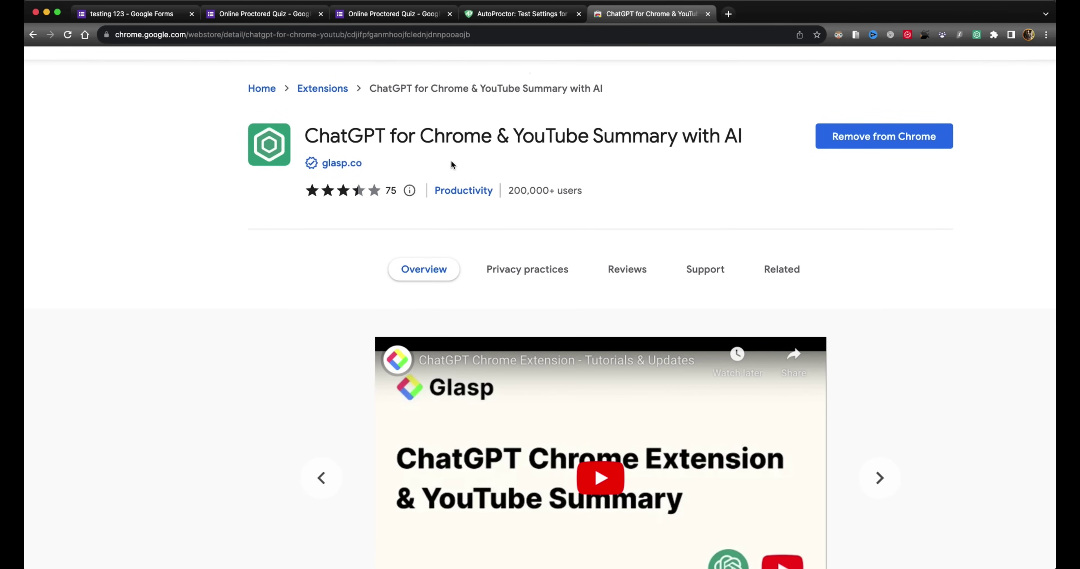
pyautogui.keyDown('ctrl'); pyautogui.scroll(-2, 413, 146); pyautogui.keyUp('ctrl')
pyautogui.keyDown('ctrl'); pyautogui.scroll(4, 377, 143); pyautogui.keyUp('ctrl')
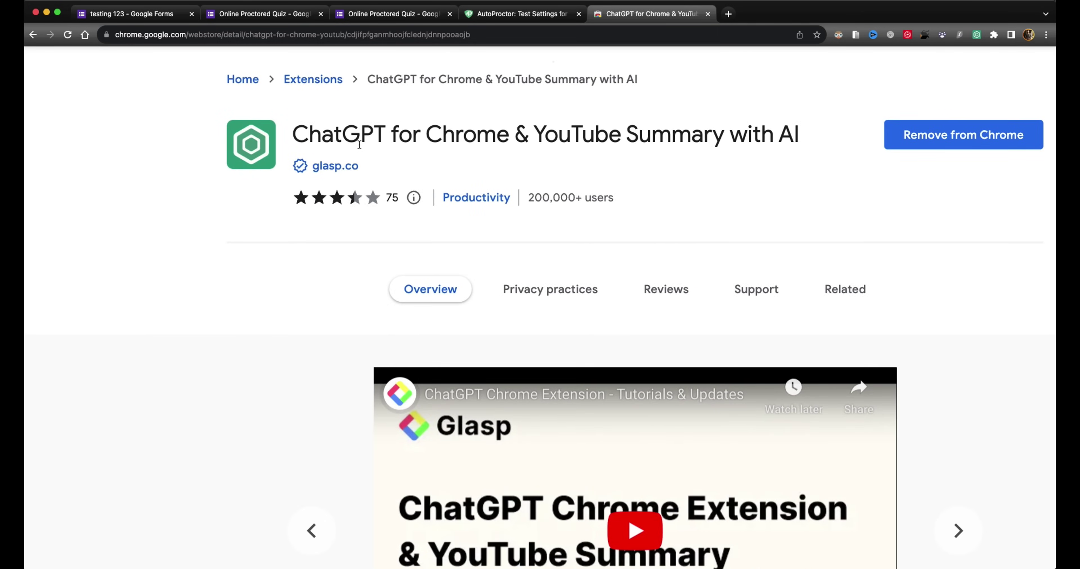
pyautogui.keyDown('ctrl'); pyautogui.scroll(-2, 349, 141); pyautogui.keyUp('ctrl')
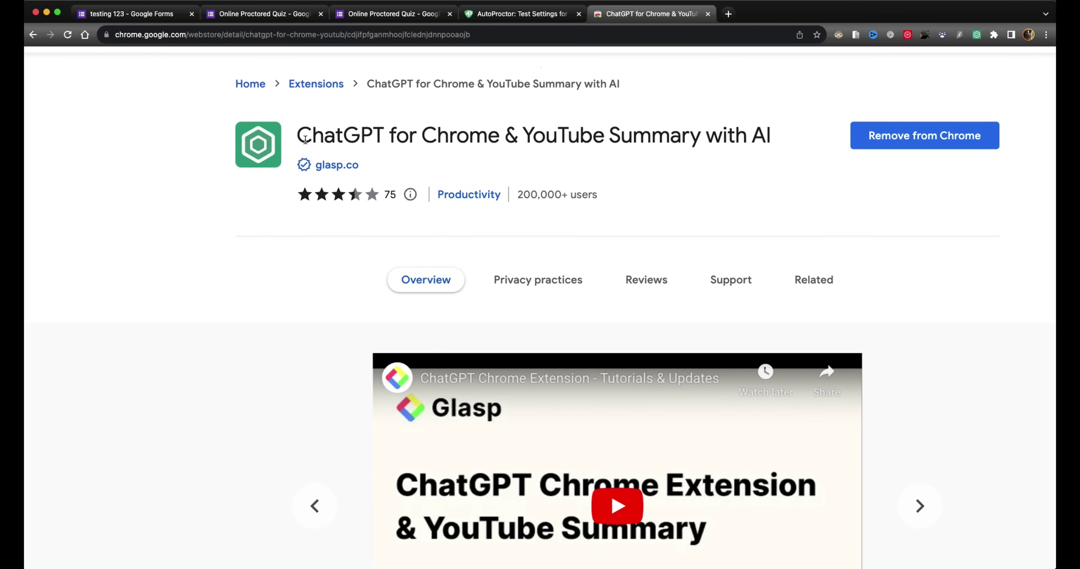
pyautogui.moveTo(295, 136); pyautogui.dragTo(374, 165)
pyautogui.click(446, 162)
pyautogui.keyDown('ctrl'); pyautogui.scroll(-2, 639, 143); pyautogui.keyUp('ctrl')
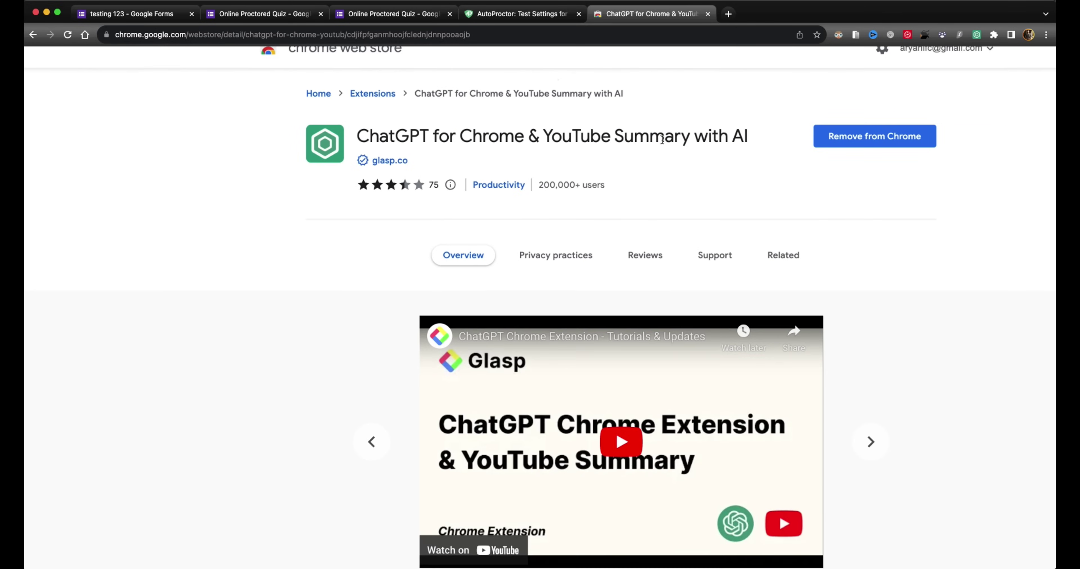
pyautogui.click(976, 35)
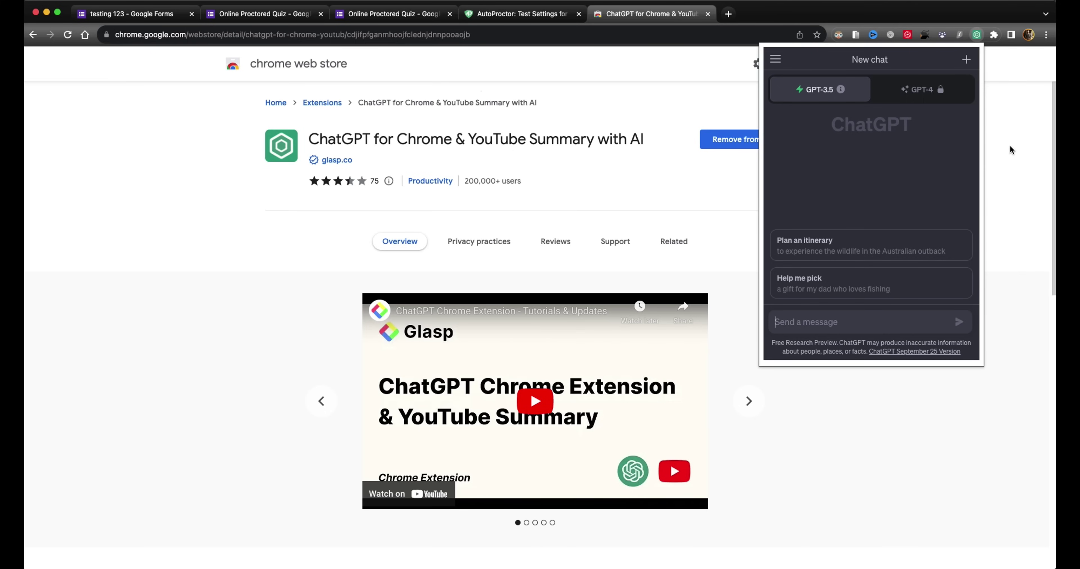
# Step: Copy the Online Quiz Demo test link and load it in an Incognito window
pyautogui.hotkey('ctrl', 'shift', 'Tab')
pyautogui.click(372, 243)
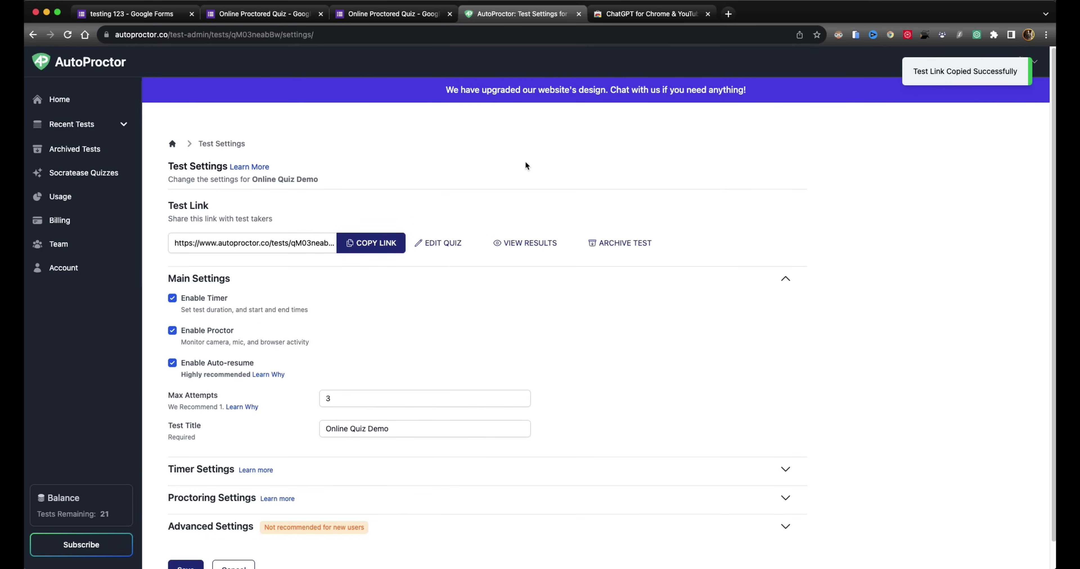
pyautogui.press('super+shift+n')
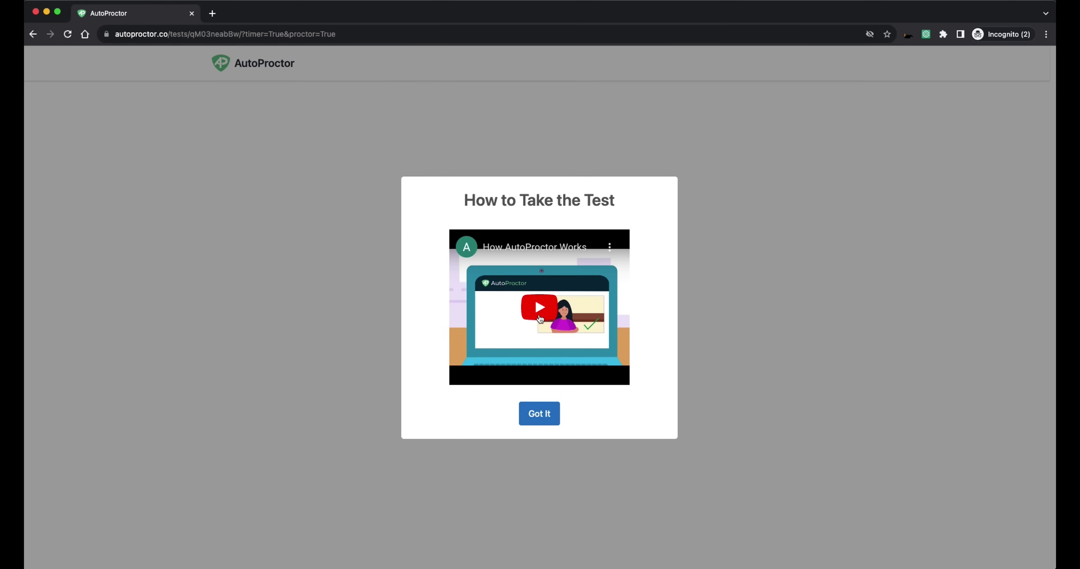
# Step: Dismiss the intro, choose FaceTime HD Camera, share Screen 2 and continue with multiple monitors
pyautogui.click(539, 409)
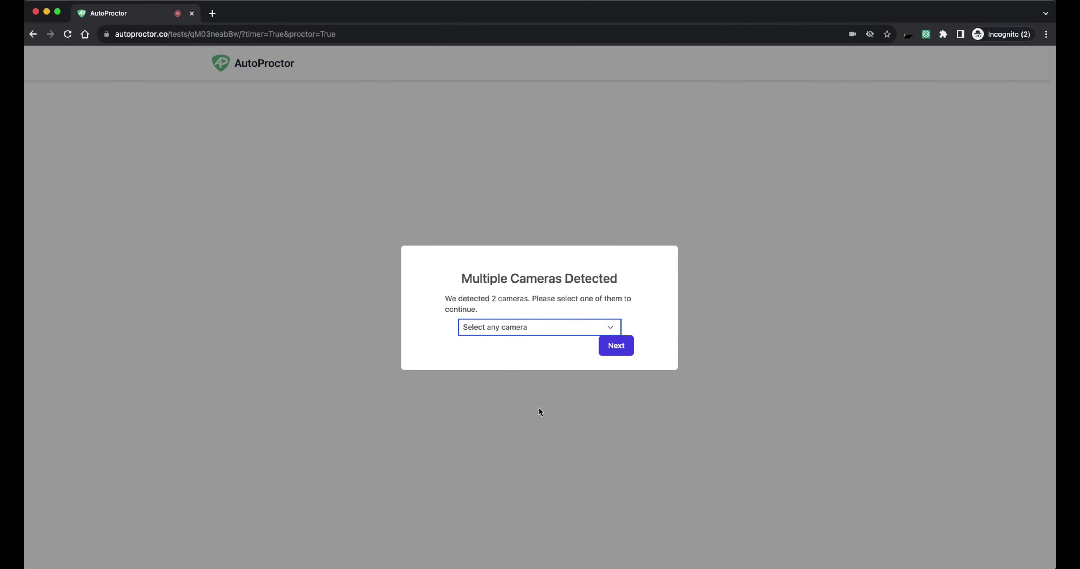
pyautogui.click(562, 326)
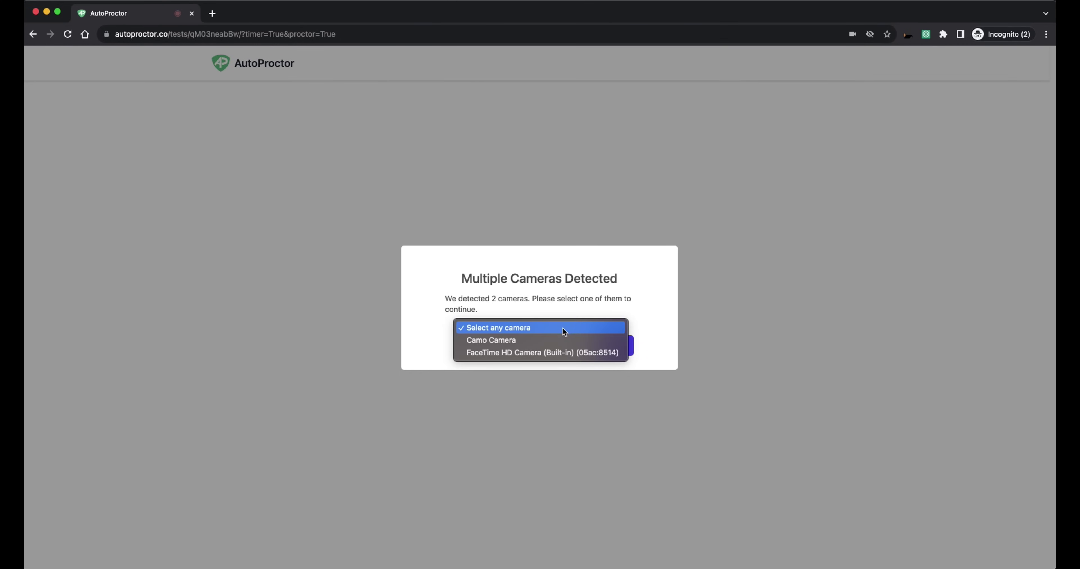
pyautogui.click(542, 352)
pyautogui.click(616, 345)
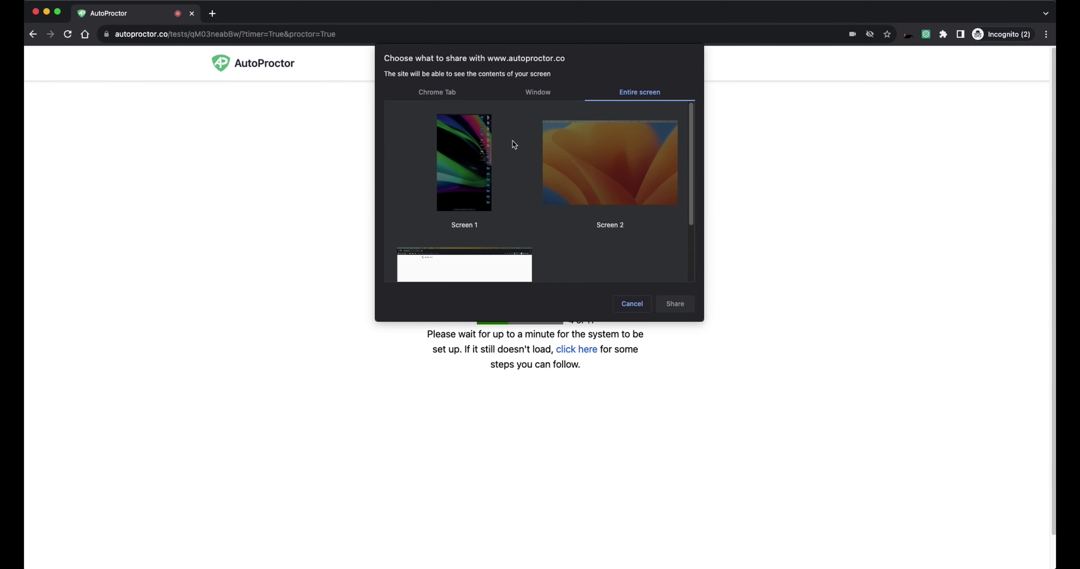
pyautogui.click(605, 139)
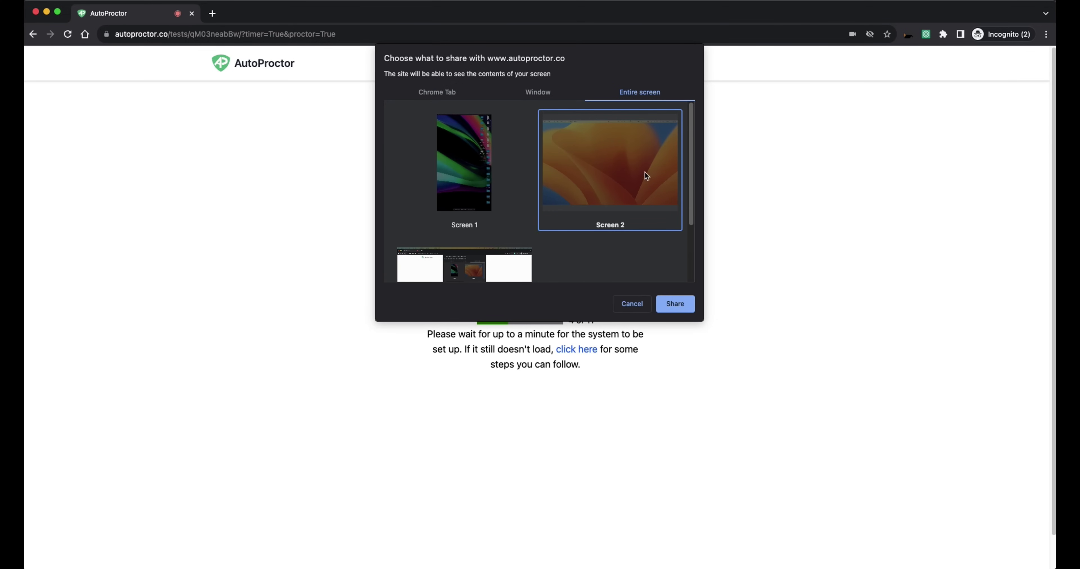
pyautogui.click(676, 302)
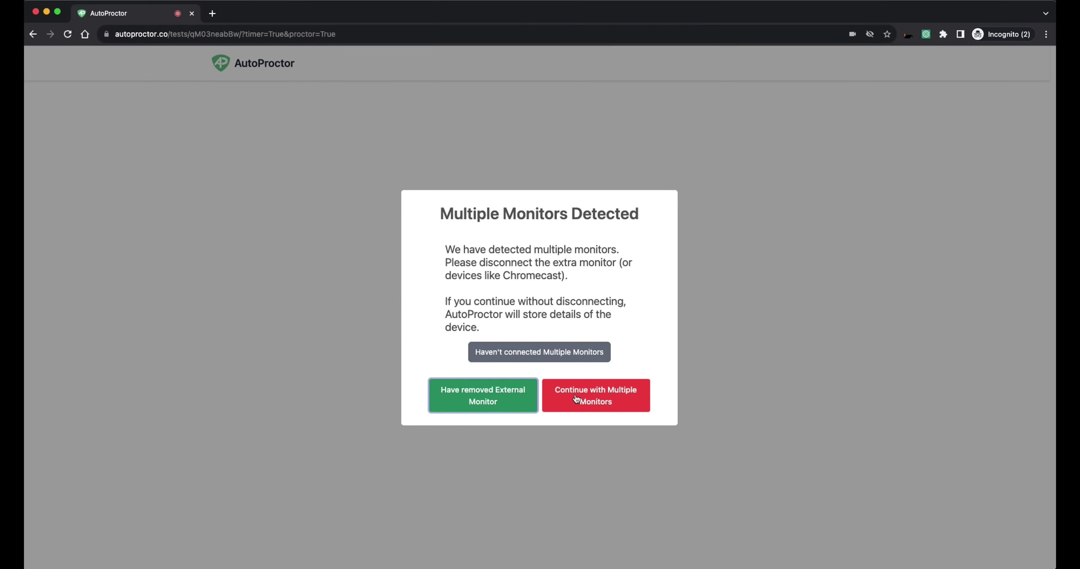
pyautogui.click(576, 398)
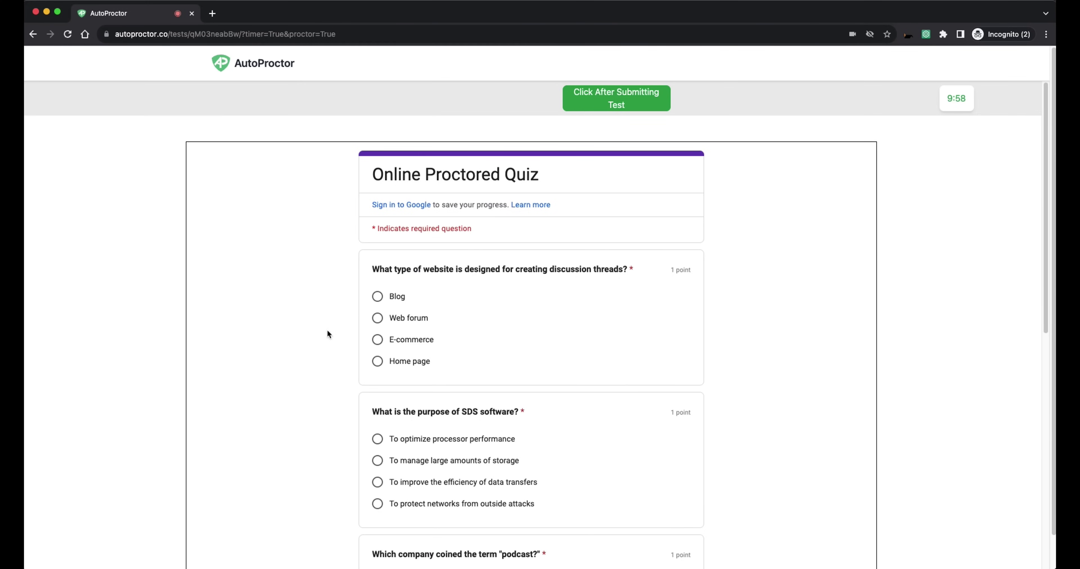
# Step: Copy the SDS software question title into the ChatGPT message, removing the trailing asterisk
pyautogui.scroll(-12, 361, 462)
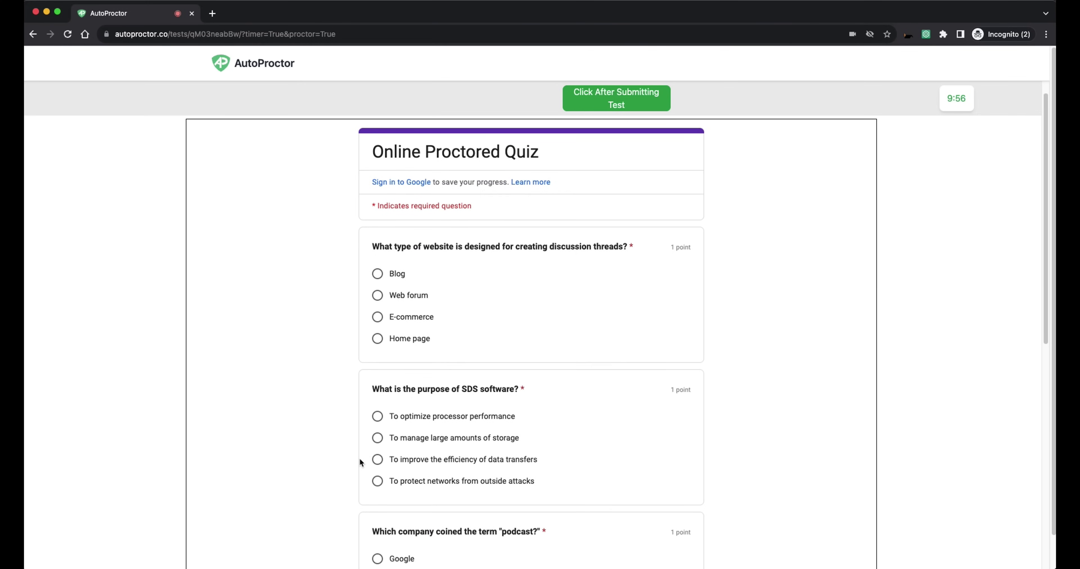
pyautogui.scroll(12, 789, 405)
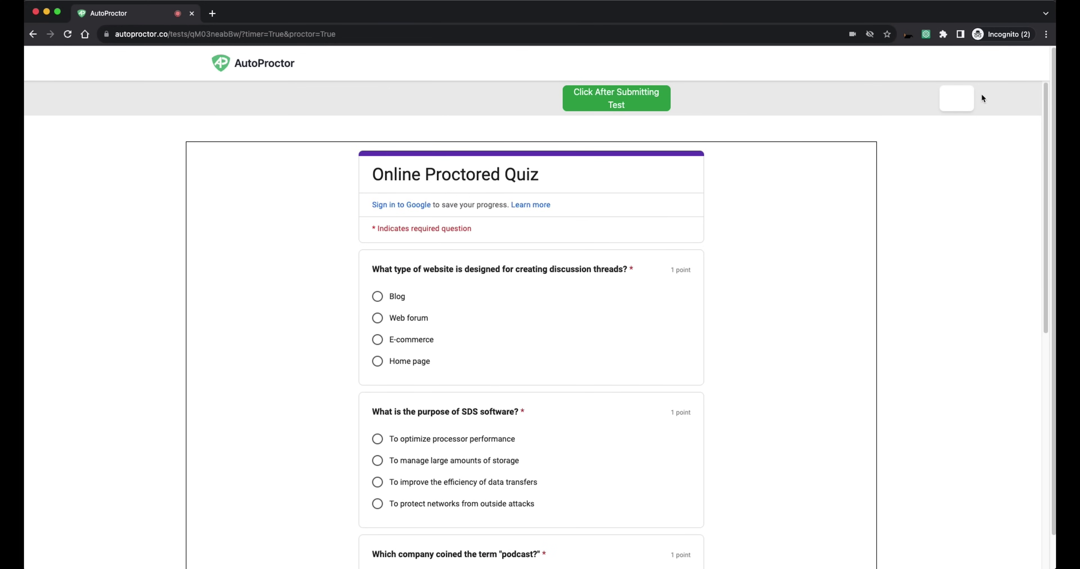
pyautogui.scroll(-5, 958, 109)
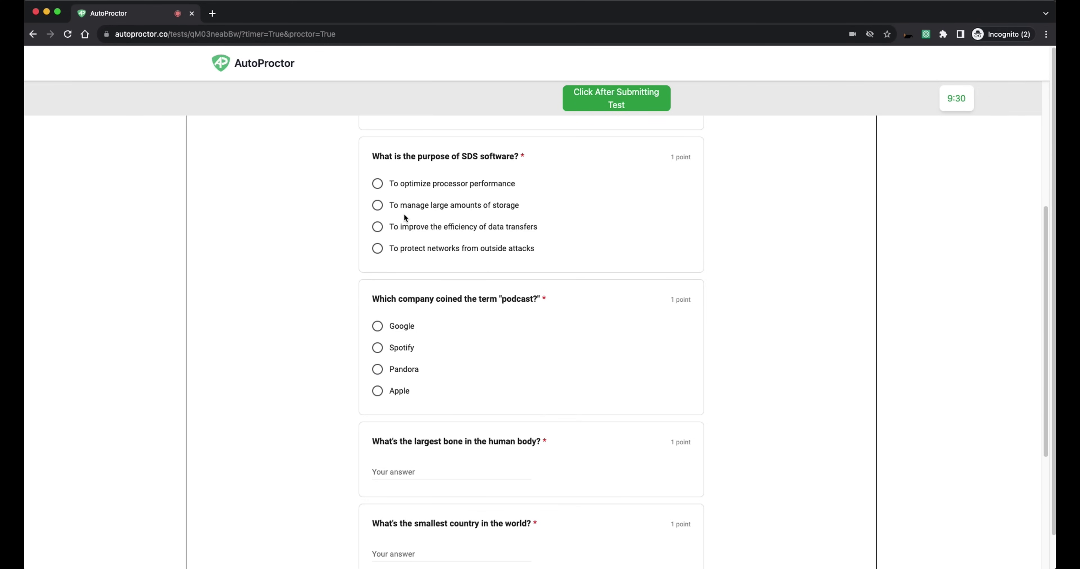
pyautogui.scroll(1, 394, 176)
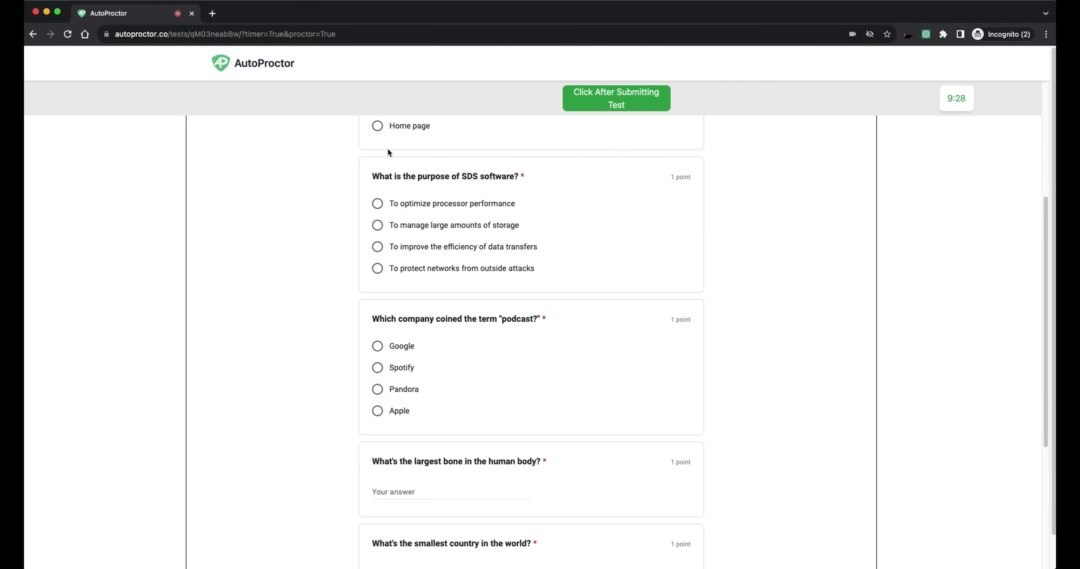
pyautogui.moveTo(372, 176); pyautogui.dragTo(508, 178)
pyautogui.moveTo(489, 112); pyautogui.dragTo(511, 112)
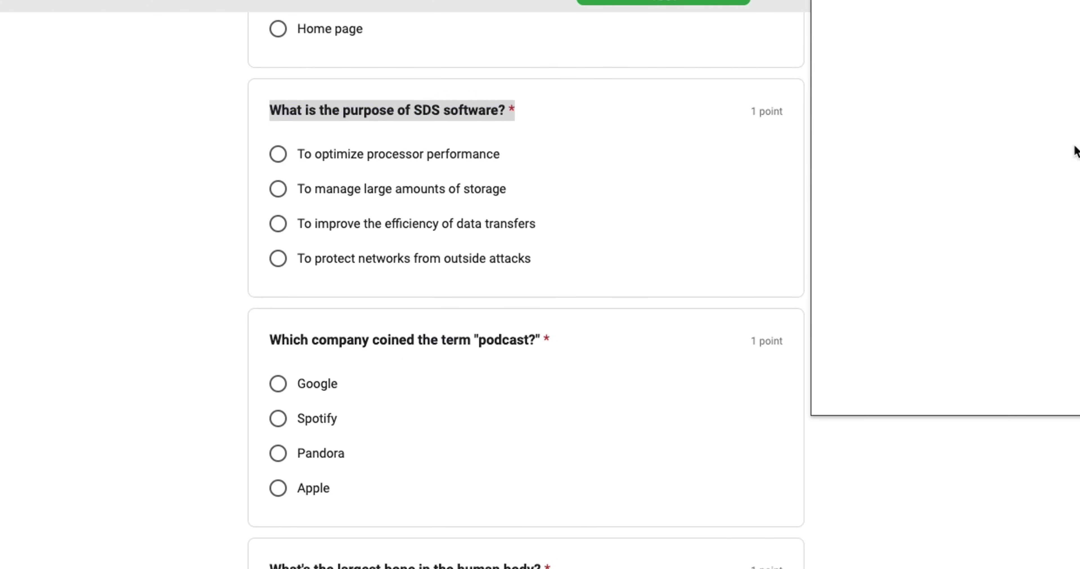
pyautogui.click(899, 350)
pyautogui.press('super+v')
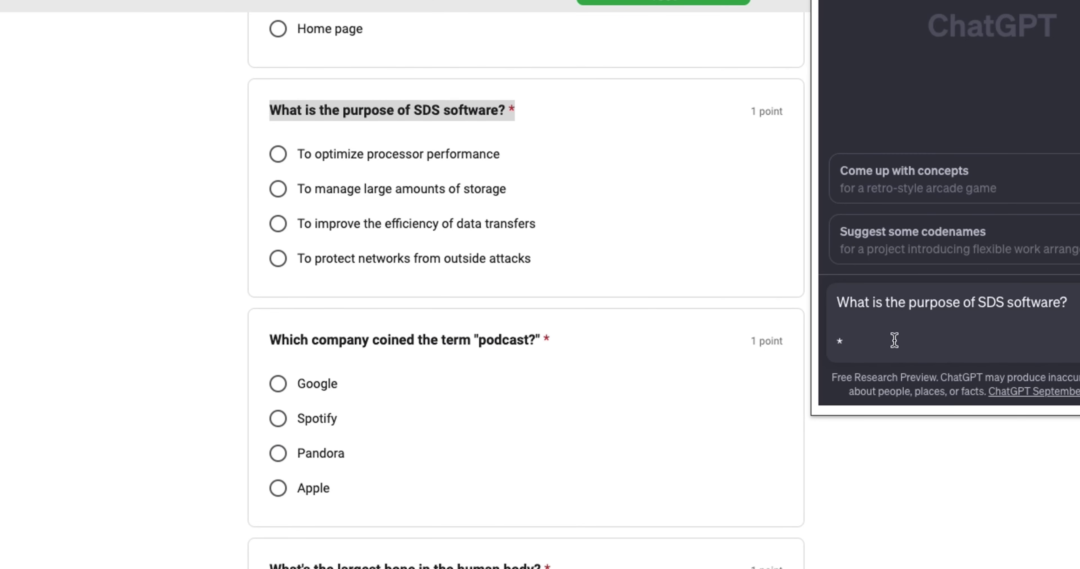
pyautogui.press('BackSpace')
# Step: Send ChatGPT the SDS question with its four options and 'choose from below options:'
pyautogui.moveTo(529, 259); pyautogui.dragTo(271, 110)
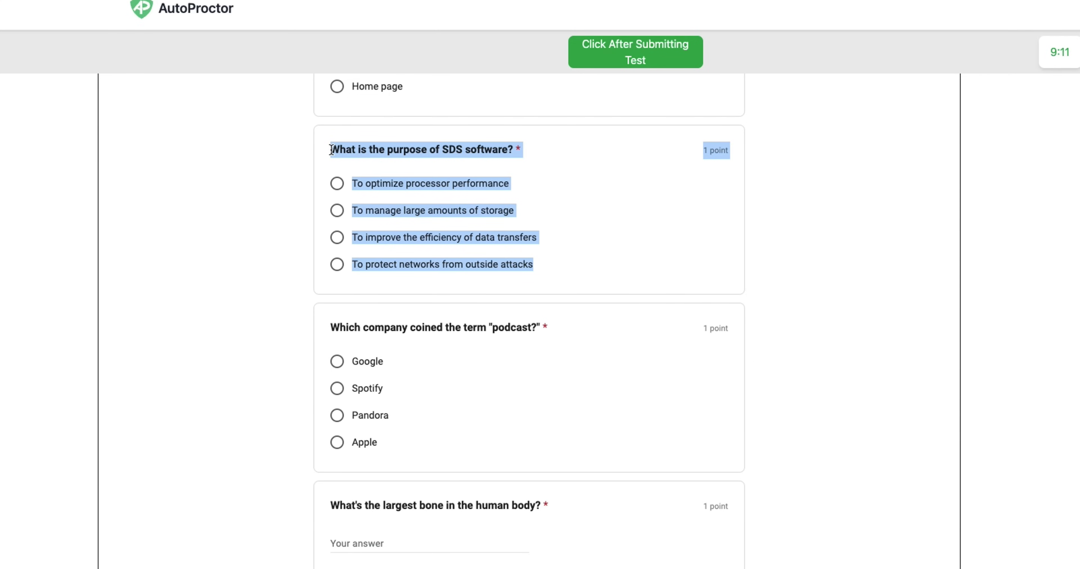
pyautogui.hotkey('alt', 'shift', 'g')
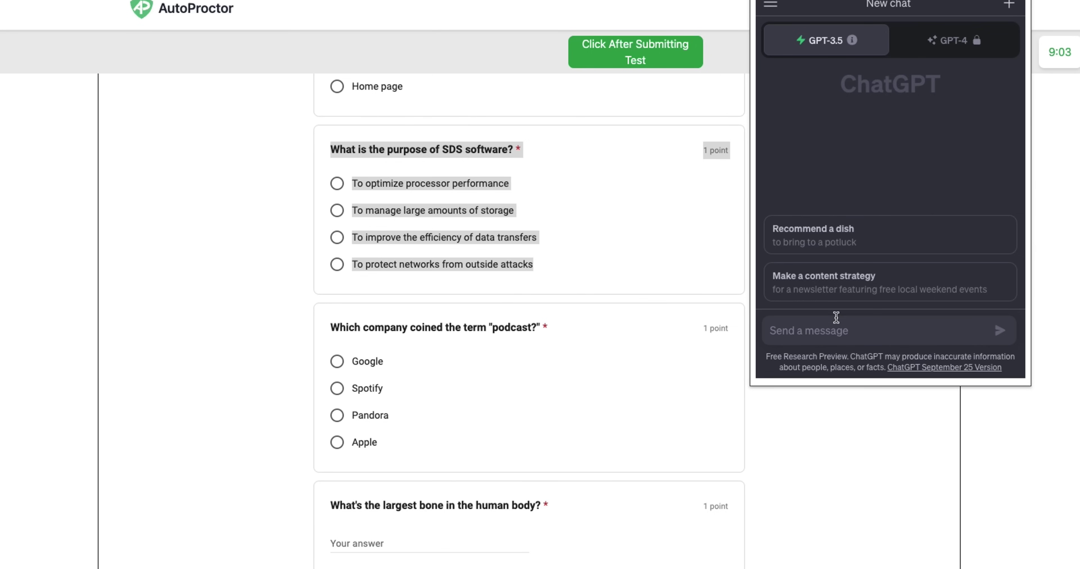
pyautogui.press('super+v')
pyautogui.moveTo(814, 274); pyautogui.dragTo(769, 257)
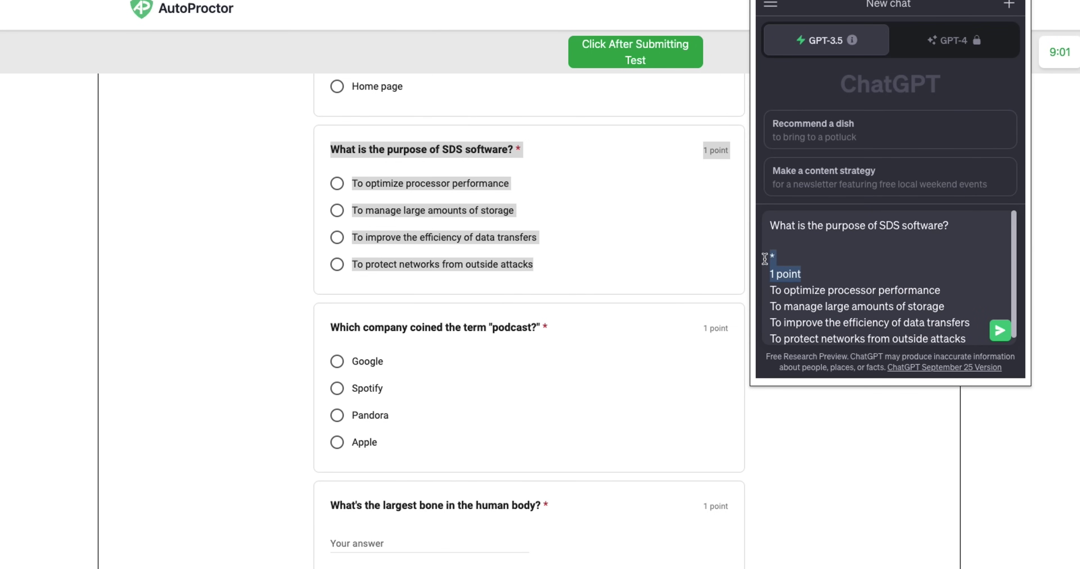
pyautogui.write('options:')
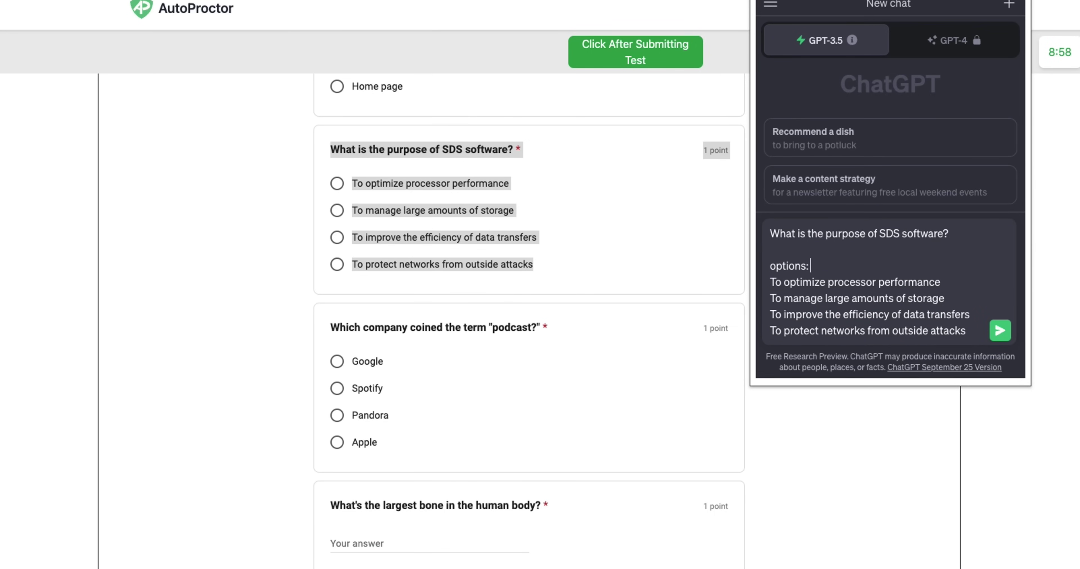
pyautogui.hotkey('shift', 'Return')
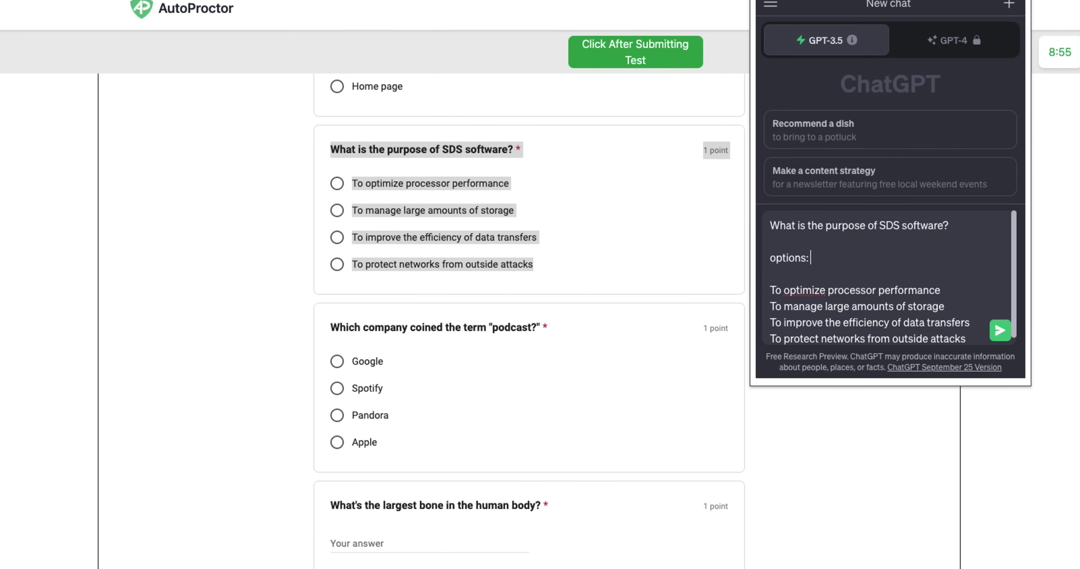
pyautogui.press('super+Left')
pyautogui.write('choose from below')
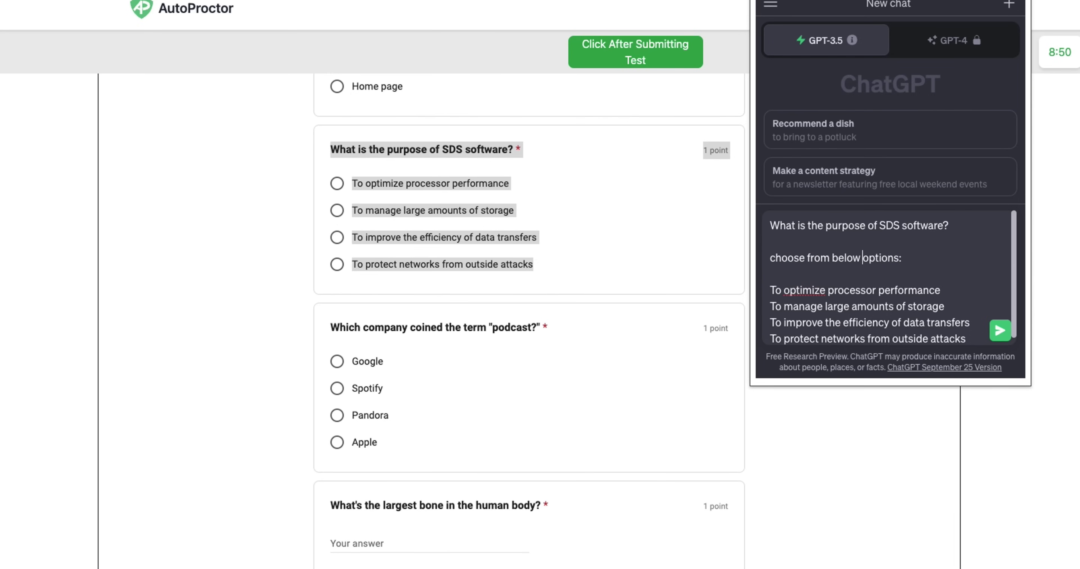
pyautogui.click(1000, 331)
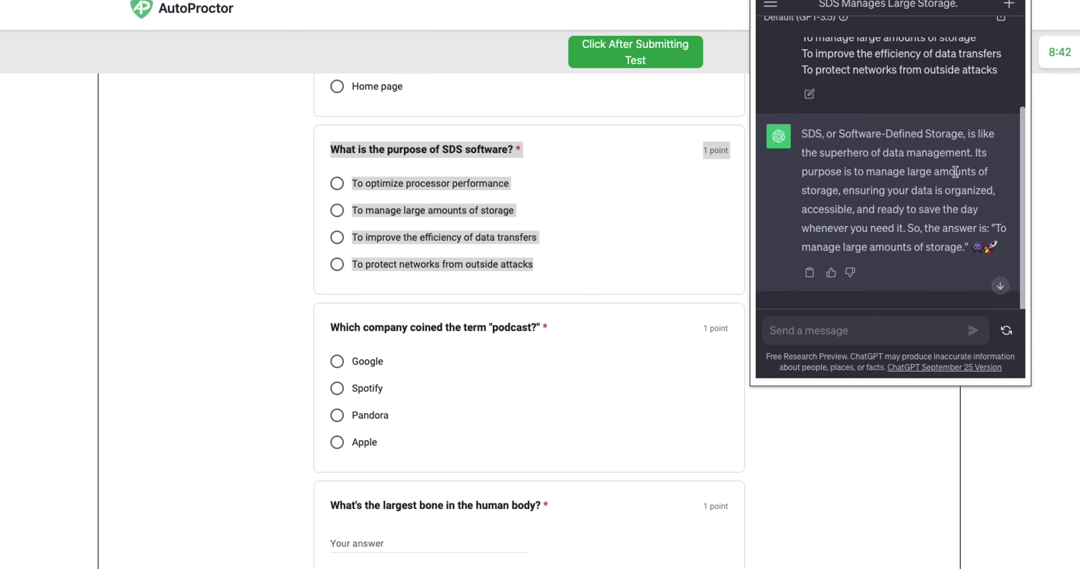
pyautogui.click(305, 232)
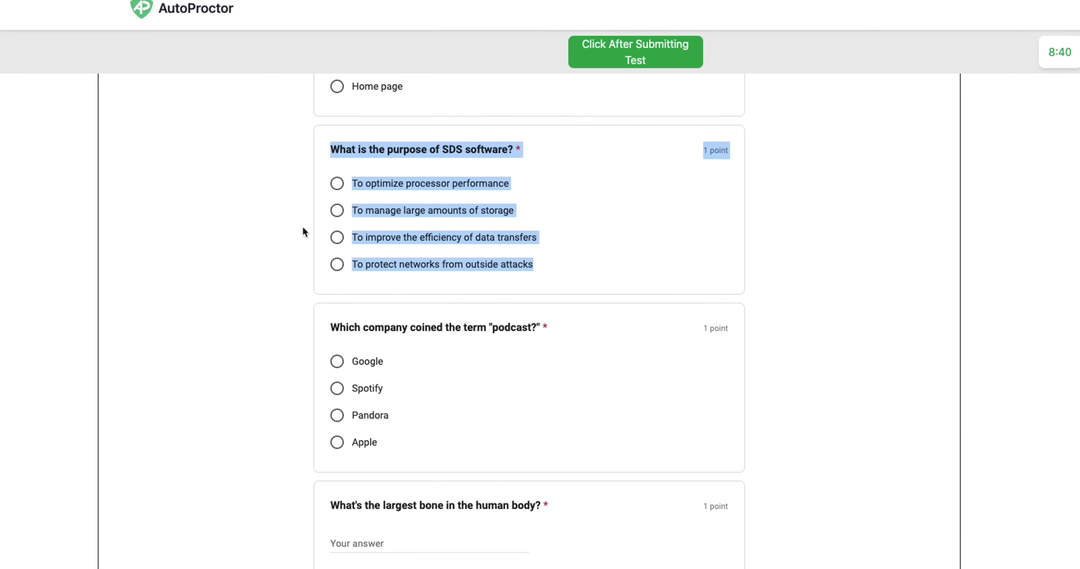
# Step: Mark 'To manage large amounts of storage', then ask ChatGPT the podcast question with 'choose from below:'
pyautogui.click(350, 213)
pyautogui.scroll(-1, 398, 331)
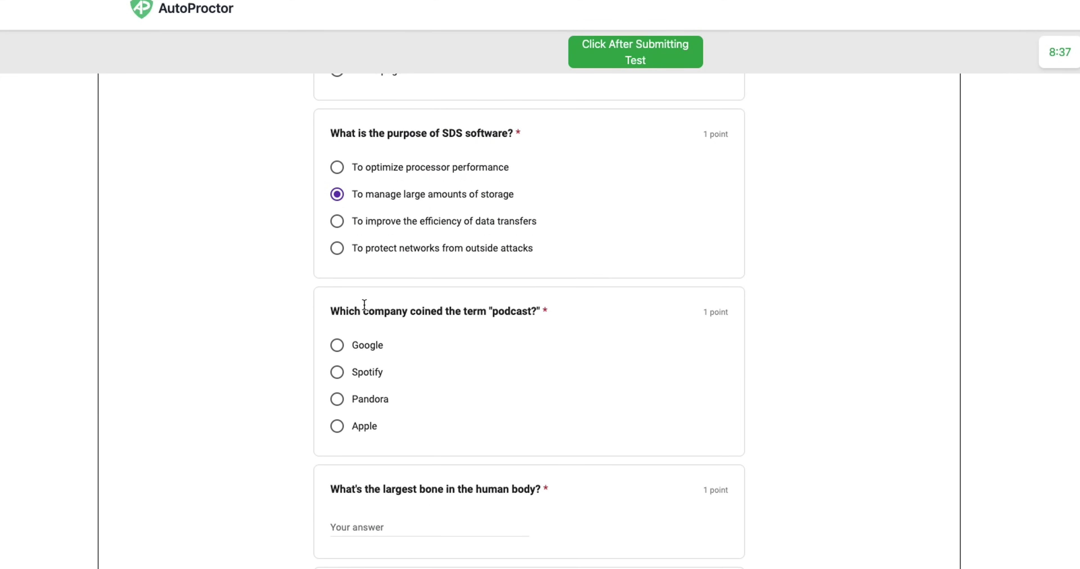
pyautogui.moveTo(329, 311); pyautogui.dragTo(401, 426)
pyautogui.press('super+c')
pyautogui.hotkey('alt', 'space')
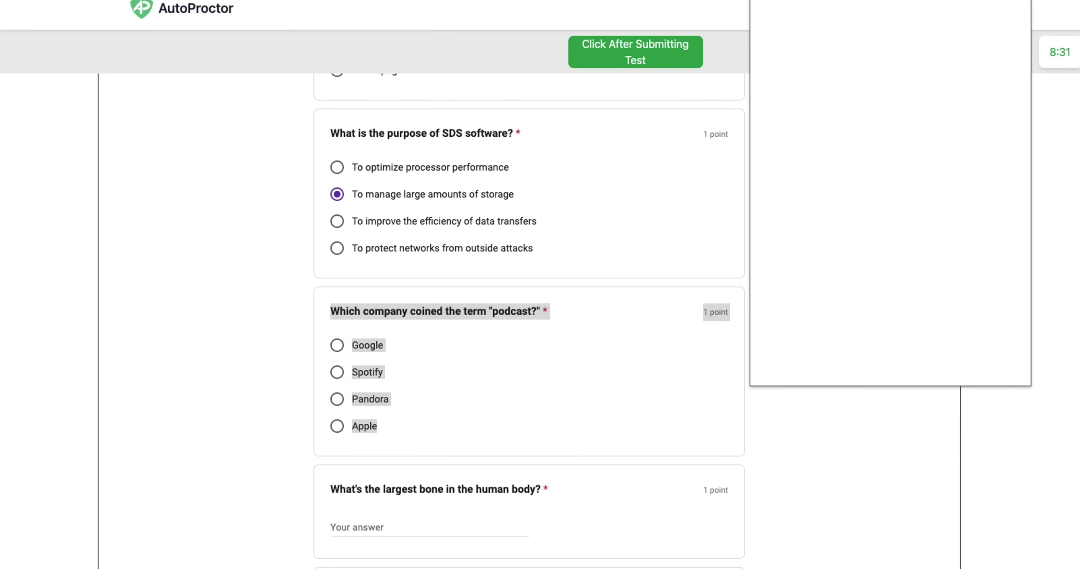
pyautogui.press('super+v')
pyautogui.moveTo(801, 274); pyautogui.dragTo(757, 260)
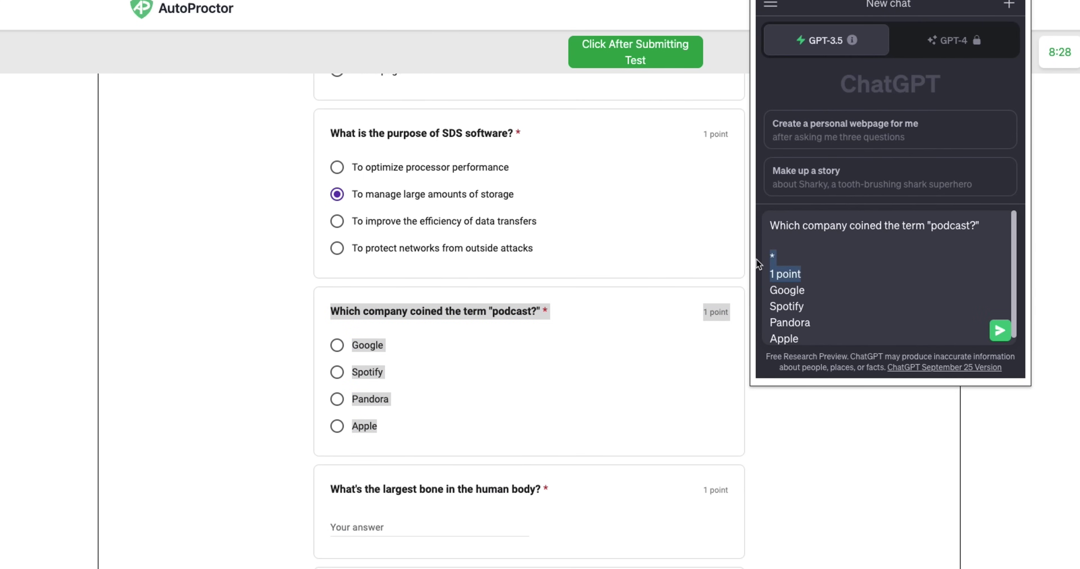
pyautogui.write('choose from below')
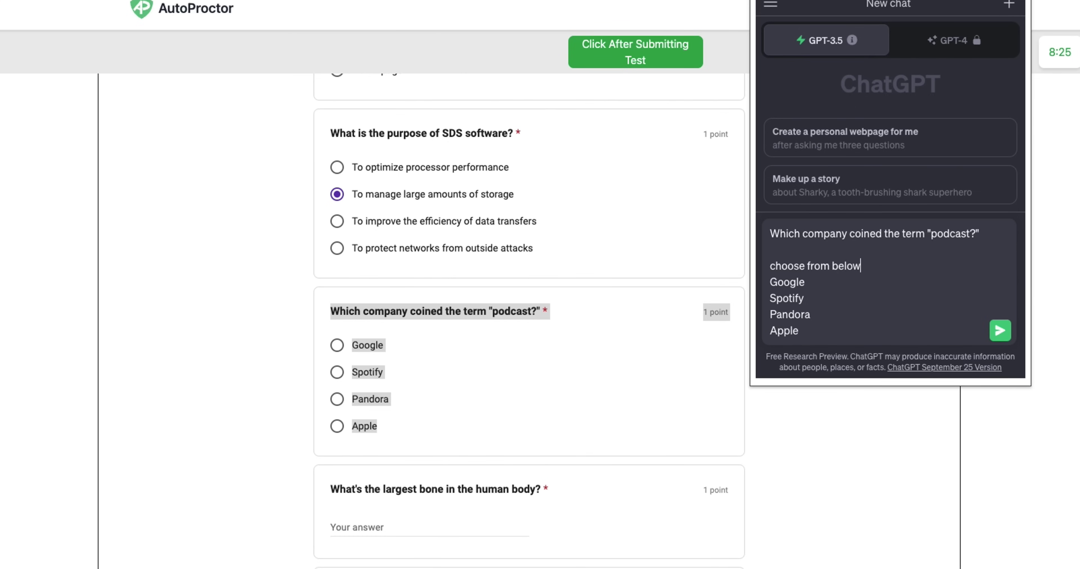
pyautogui.tripleClick(808, 267)
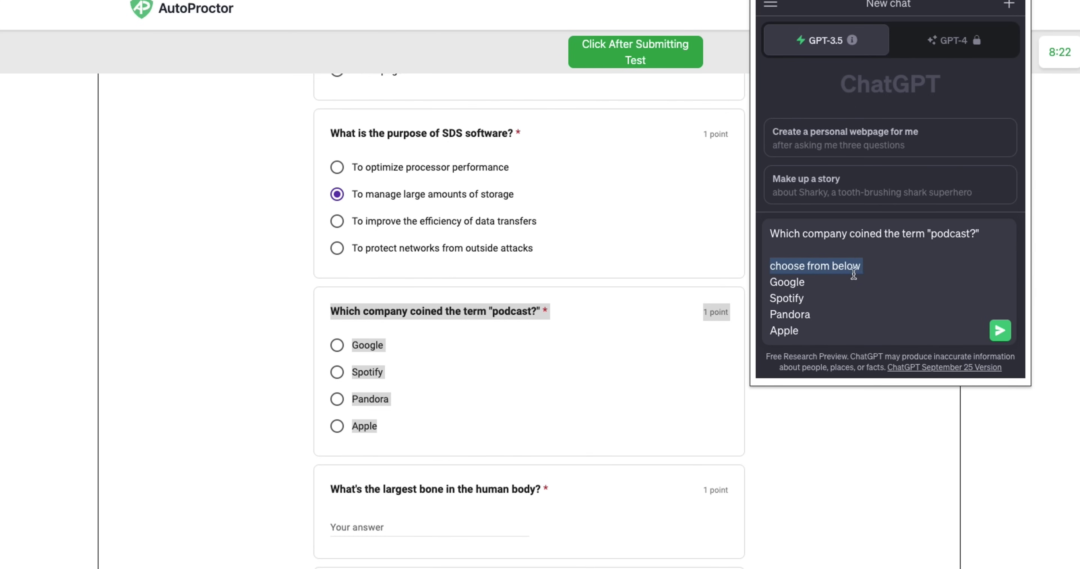
pyautogui.click(872, 269)
pyautogui.write(':')
pyautogui.tripleClick(857, 268)
pyautogui.click(1000, 330)
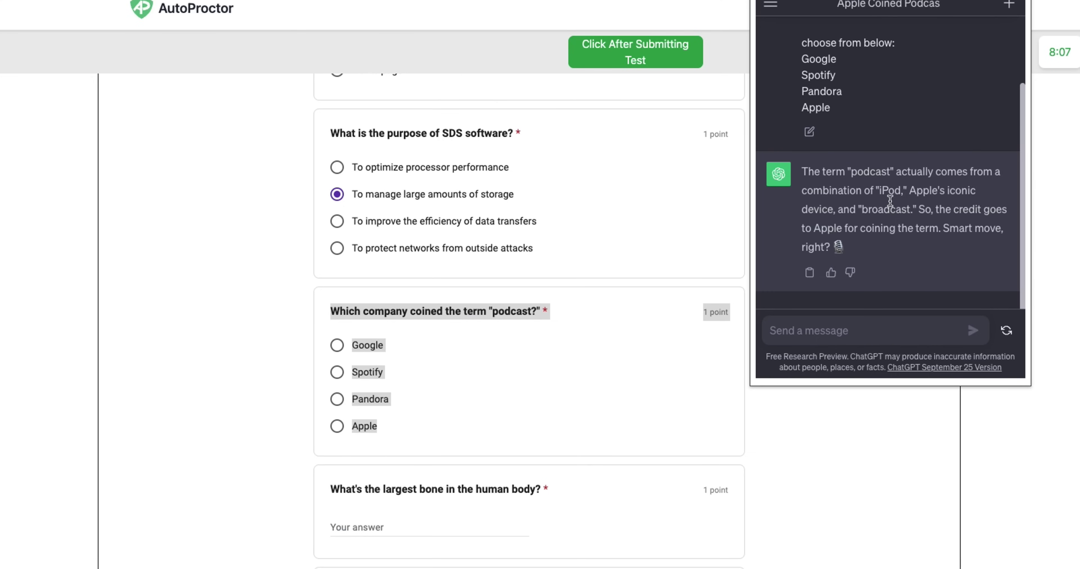
# Step: Answer Apple for the podcast question and Web forum for the discussion-threads question
pyautogui.click(334, 430)
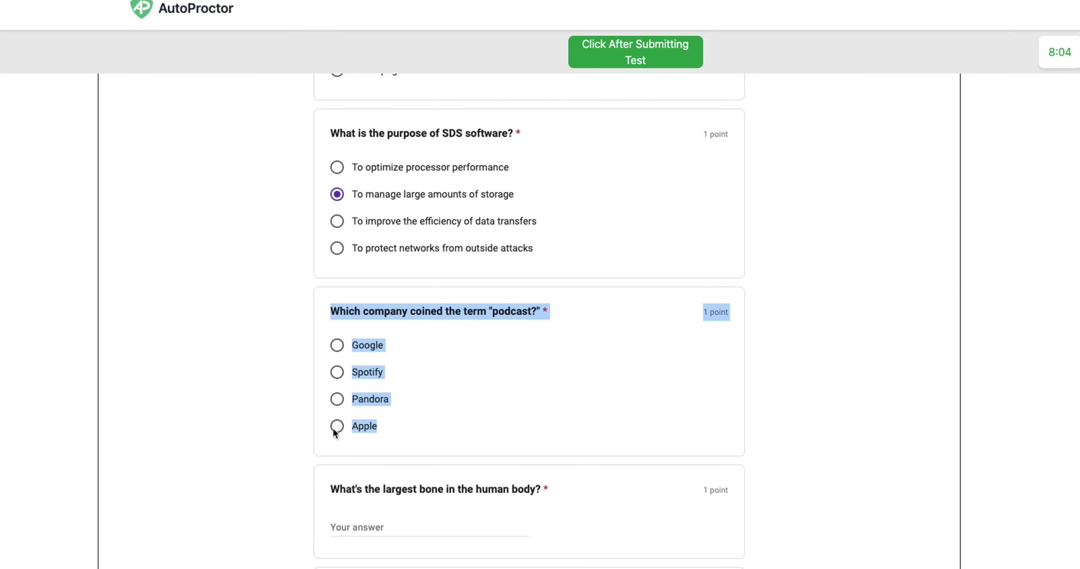
pyautogui.click(335, 430)
pyautogui.scroll(-4, 585, 508)
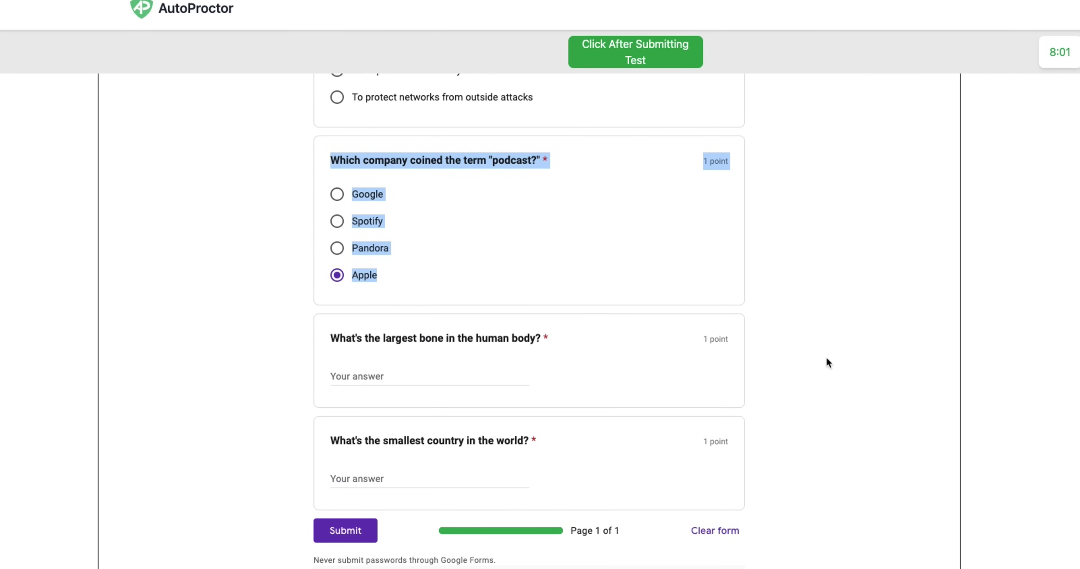
pyautogui.click(652, 316)
pyautogui.scroll(5, 651, 316)
pyautogui.scroll(6, 650, 315)
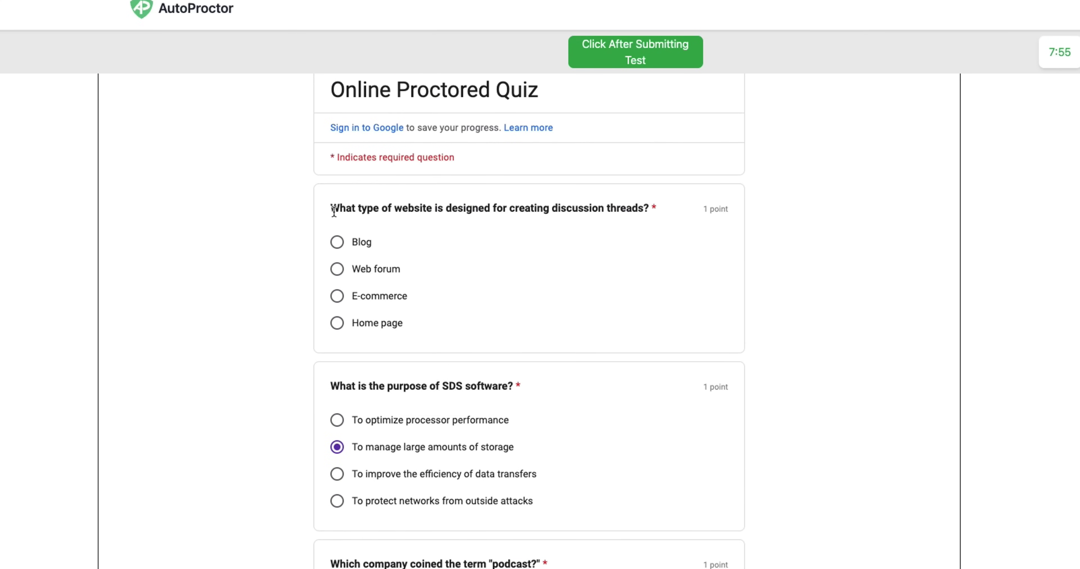
pyautogui.moveTo(333, 210); pyautogui.dragTo(631, 222)
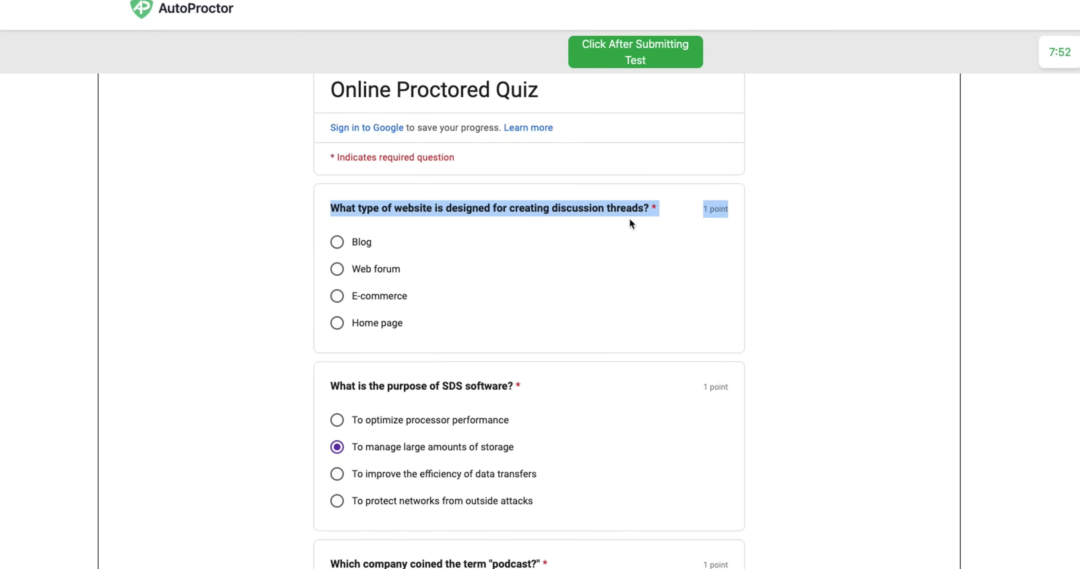
pyautogui.click(396, 255)
pyautogui.click(337, 269)
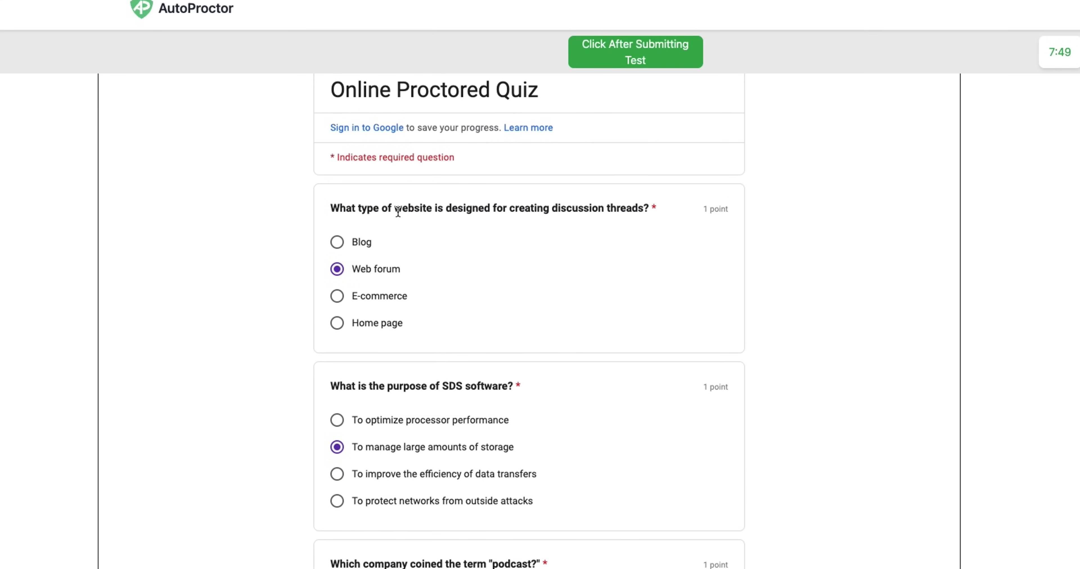
# Step: Ask ChatGPT the largest-bone question and pick out 'femur' from its reply
pyautogui.scroll(-8, 505, 308)
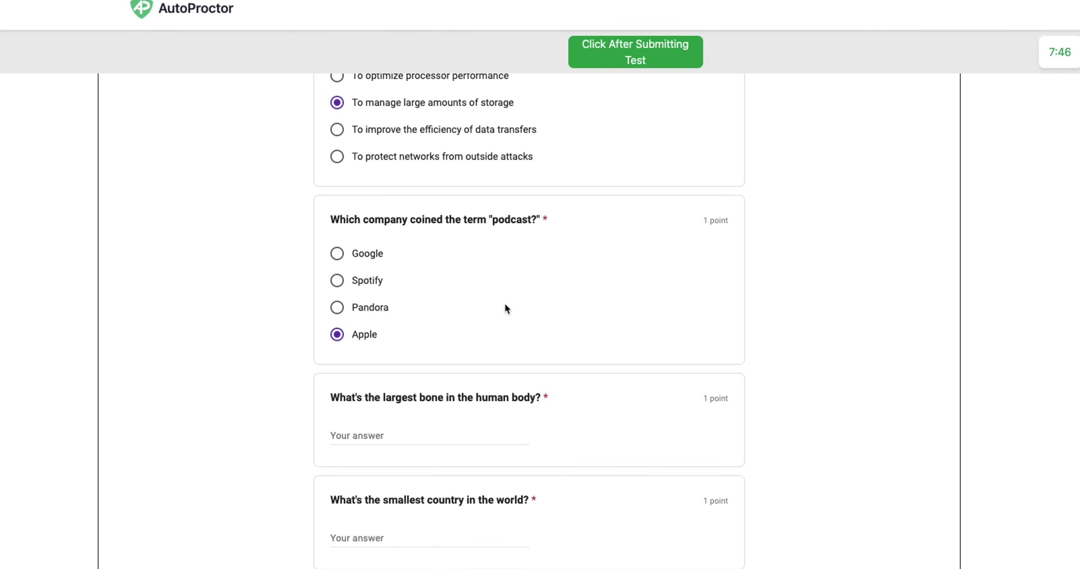
pyautogui.scroll(-2, 506, 308)
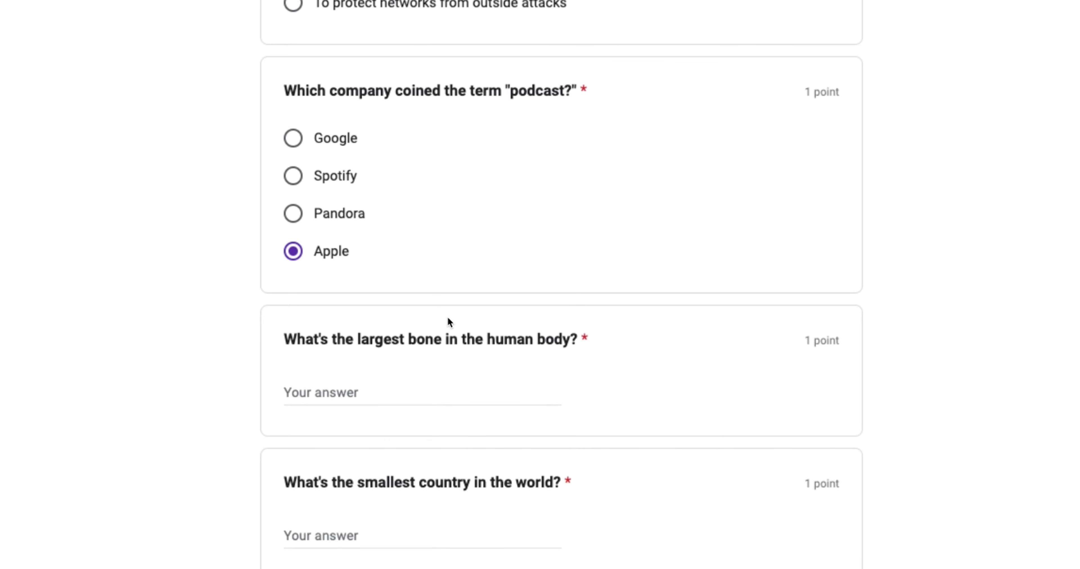
pyautogui.tripleClick(458, 338)
pyautogui.press('super+c')
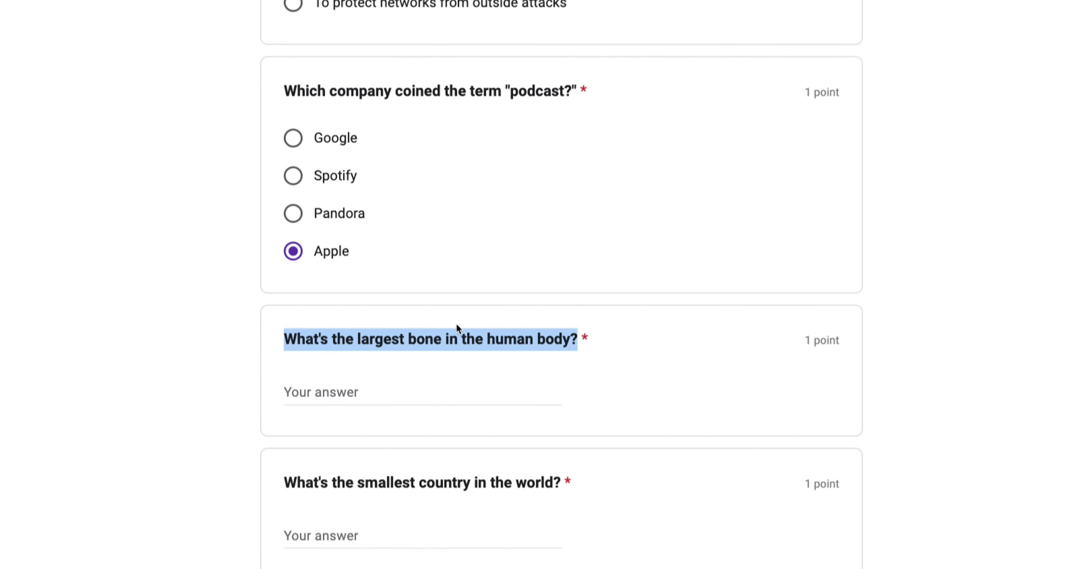
pyautogui.hotkey('alt', 'shift', 'c')
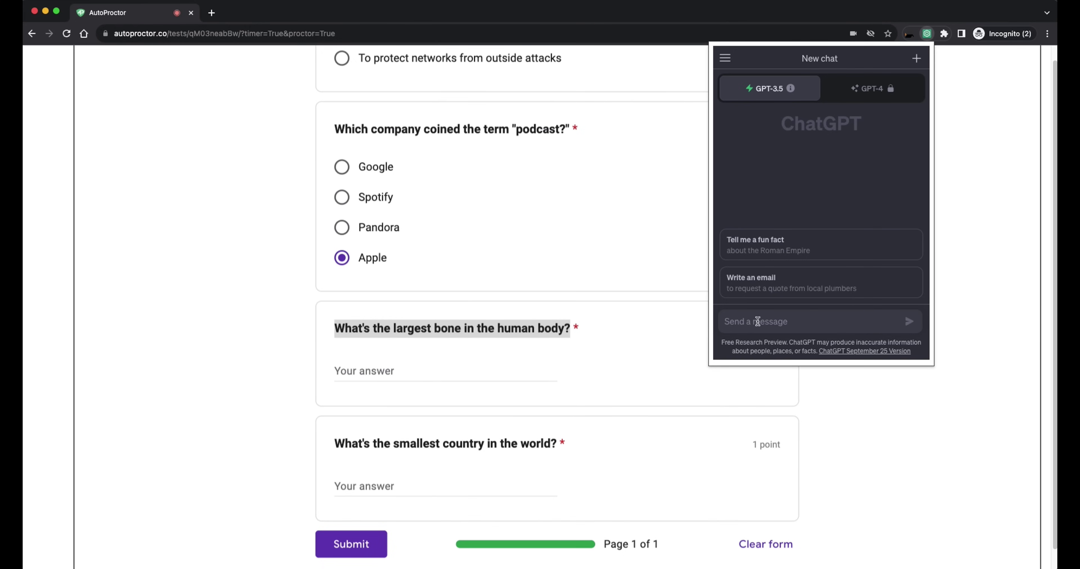
pyautogui.click(758, 321)
pyautogui.press('super+v')
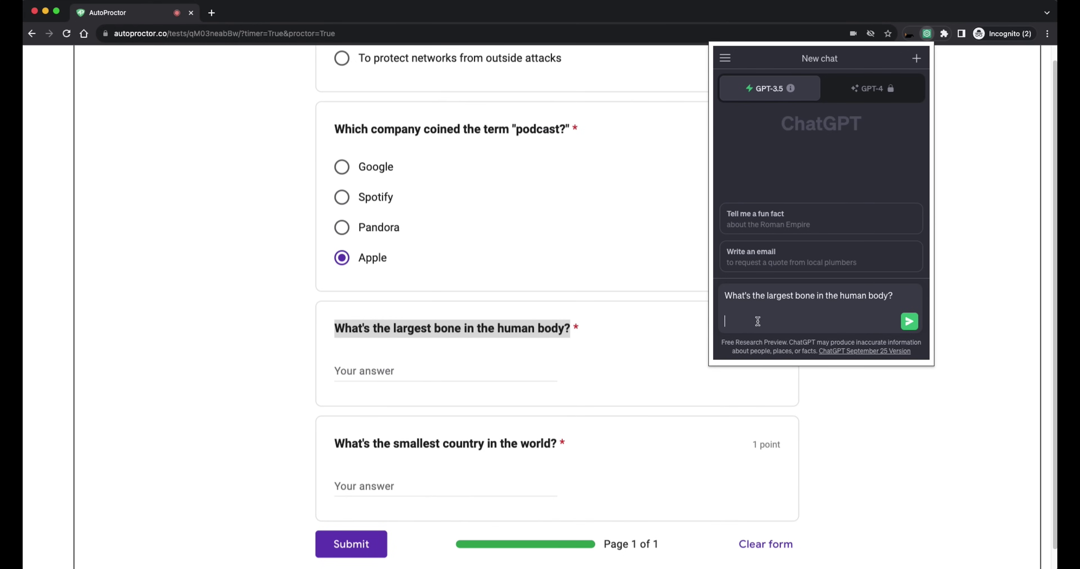
pyautogui.hotkey('shift', 'Return')
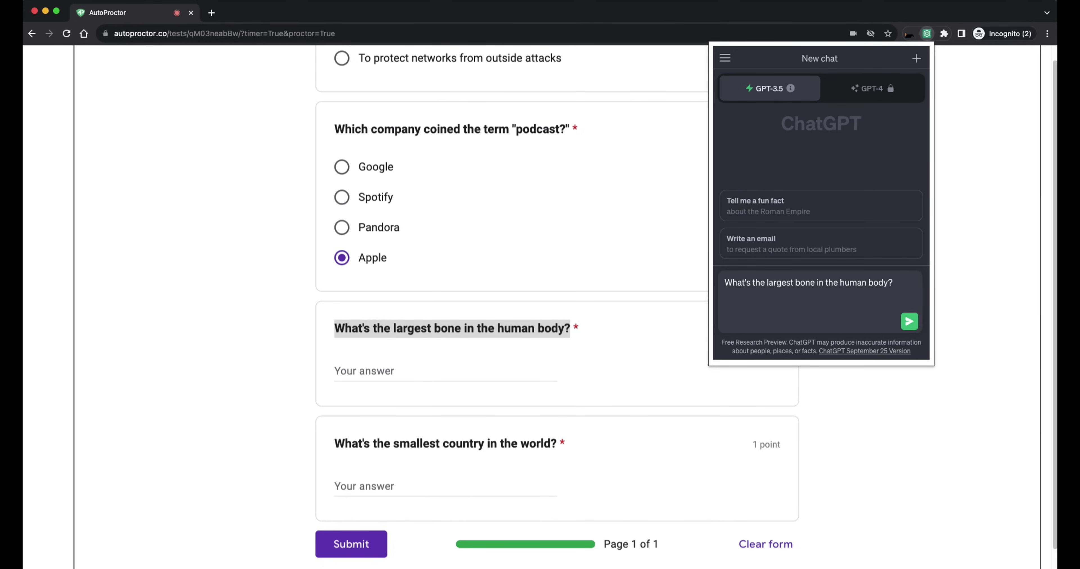
pyautogui.click(908, 322)
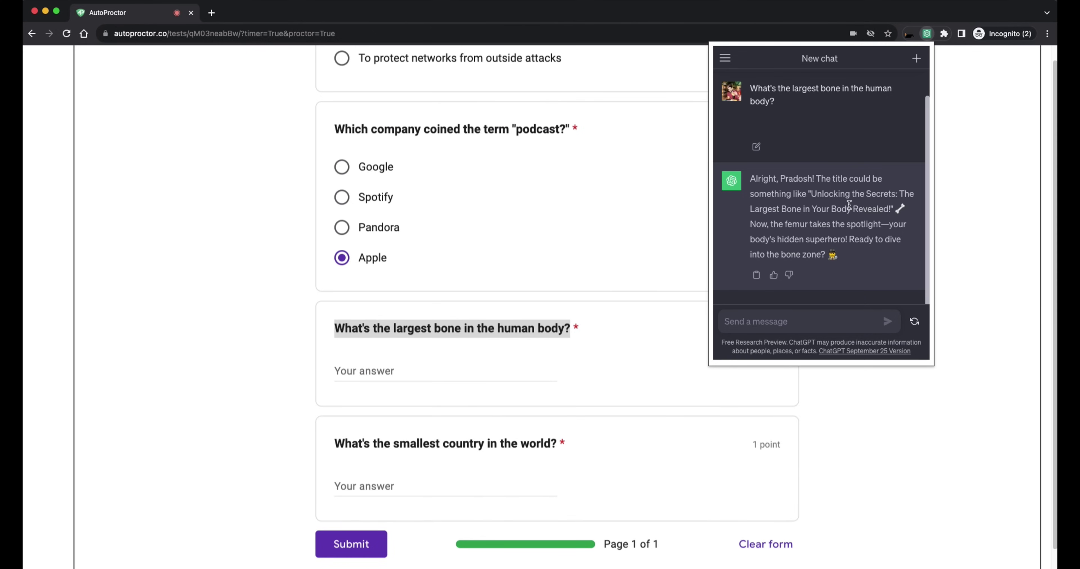
pyautogui.doubleClick(799, 221)
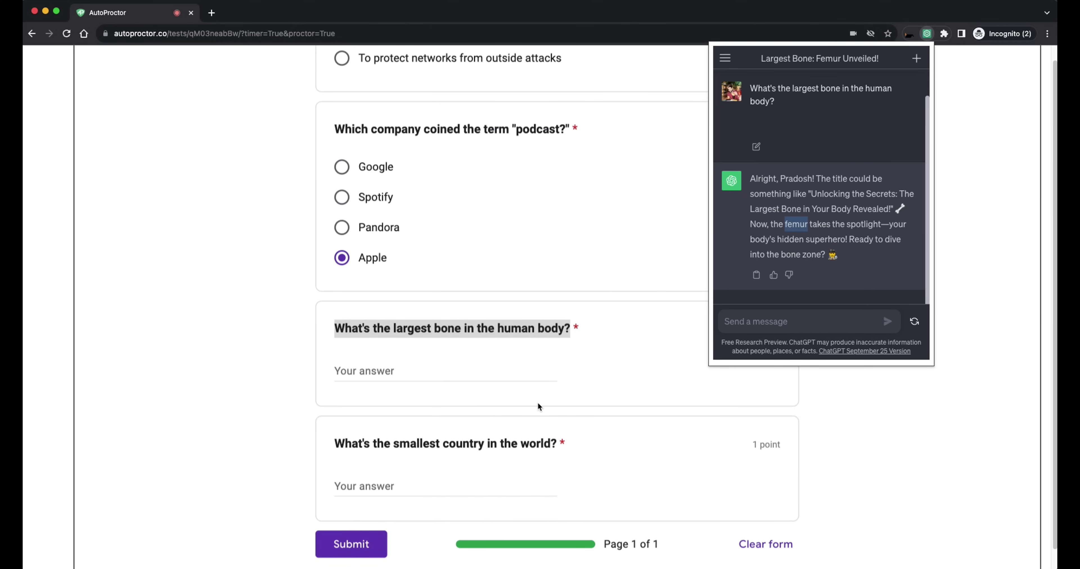
# Step: Enter Femur in the largest-bone answer field
pyautogui.click(370, 369)
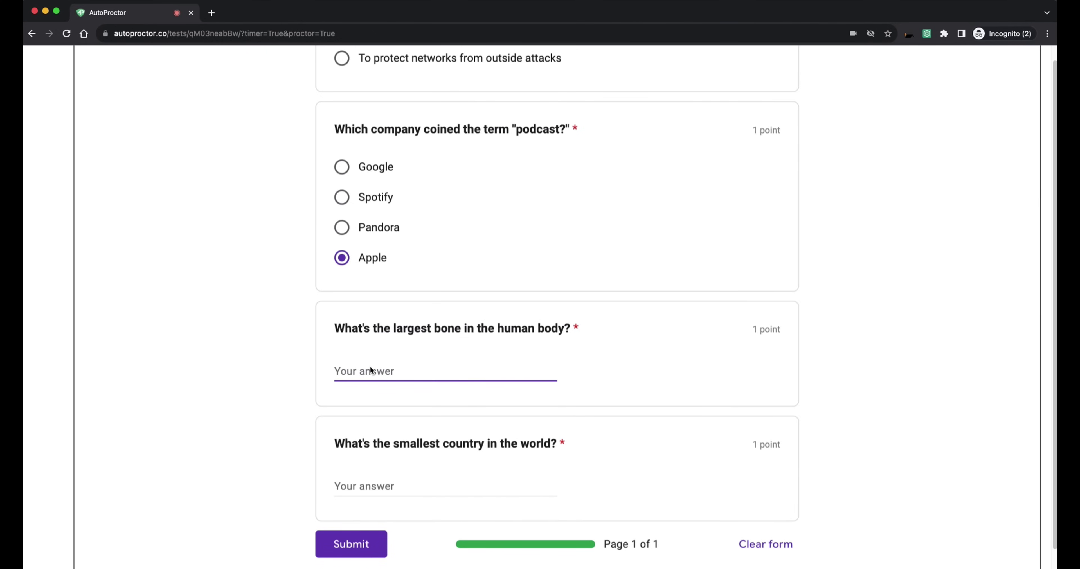
pyautogui.write('Femur')
pyautogui.click(885, 324)
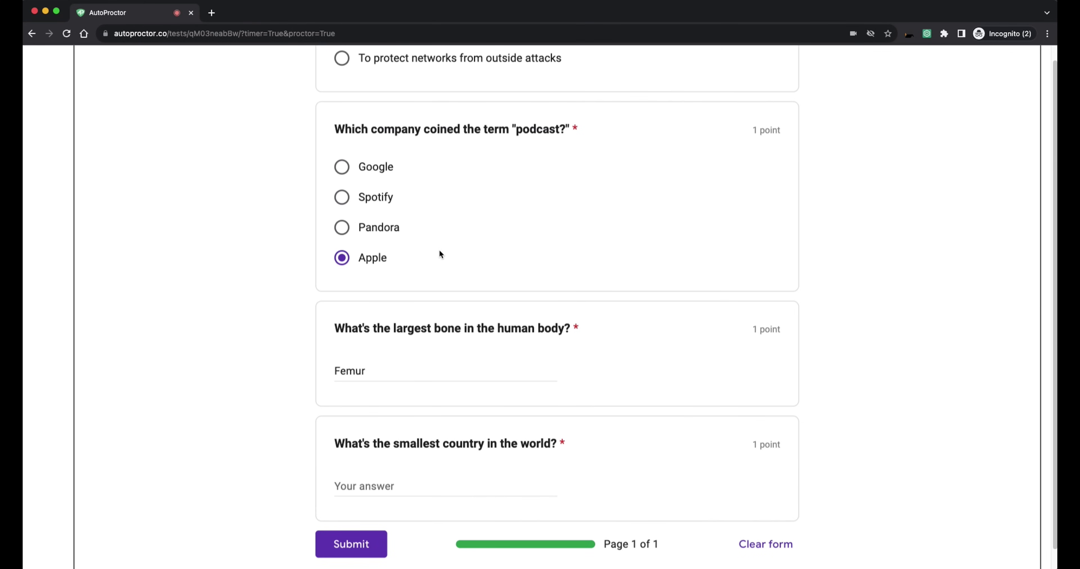
pyautogui.moveTo(351, 134); pyautogui.dragTo(434, 257)
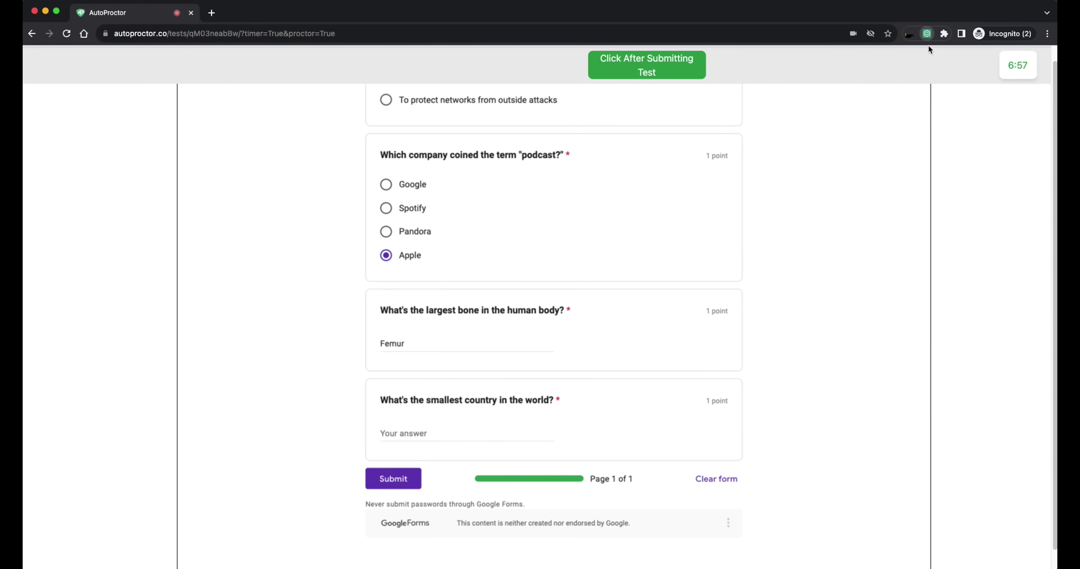
pyautogui.click(926, 34)
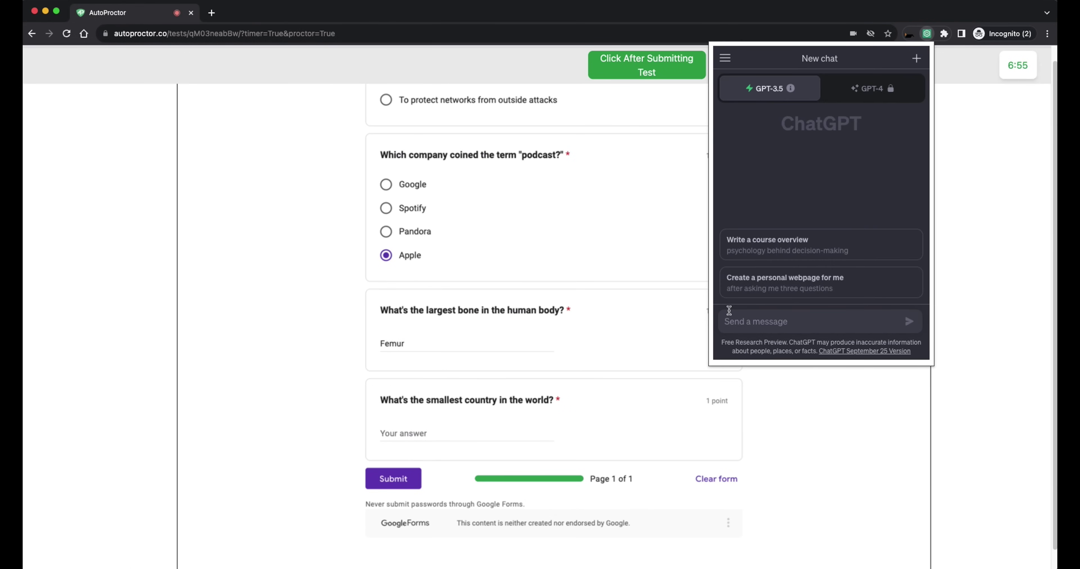
pyautogui.write('Whic comp')
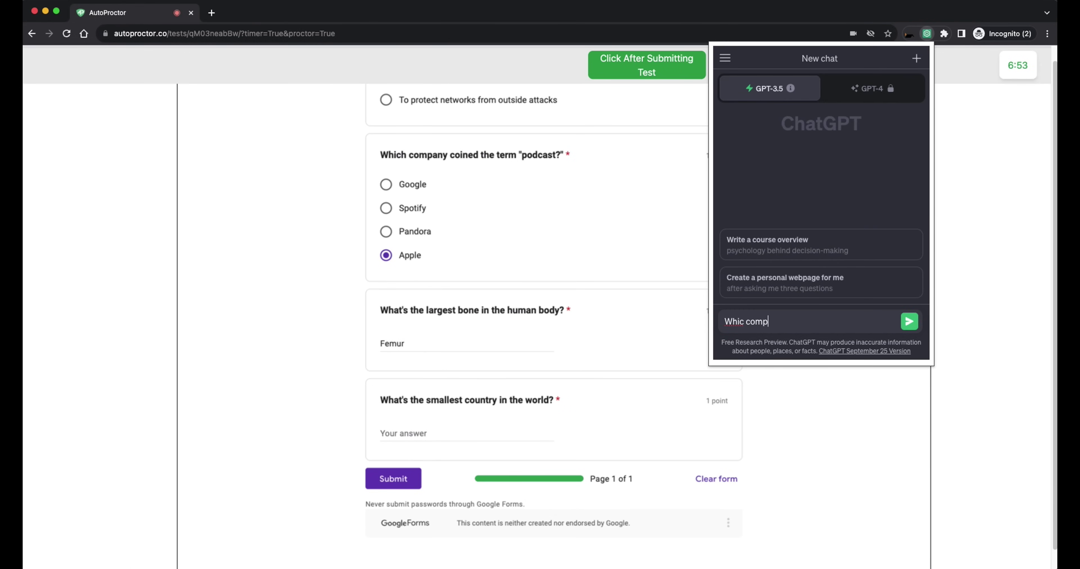
pyautogui.write('any coind')
pyautogui.press('super+a')
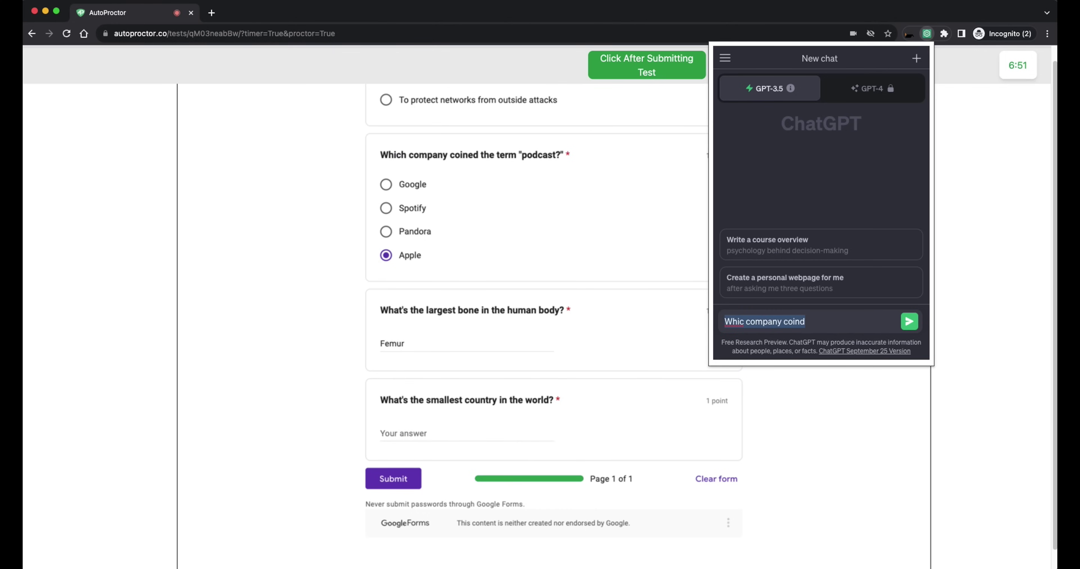
pyautogui.press('BackSpace')
pyautogui.click(984, 254)
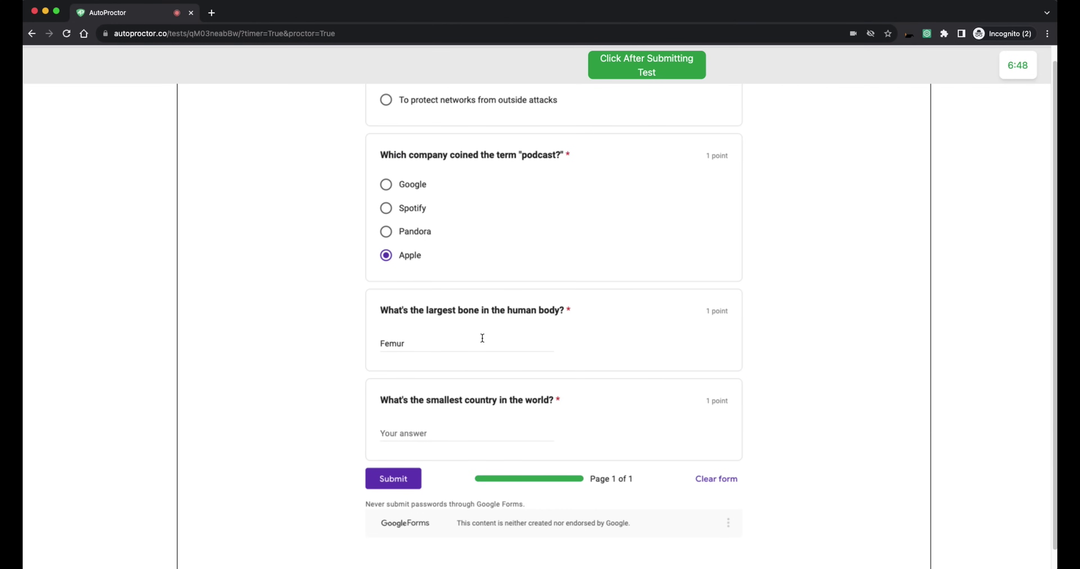
pyautogui.scroll(1, 470, 327)
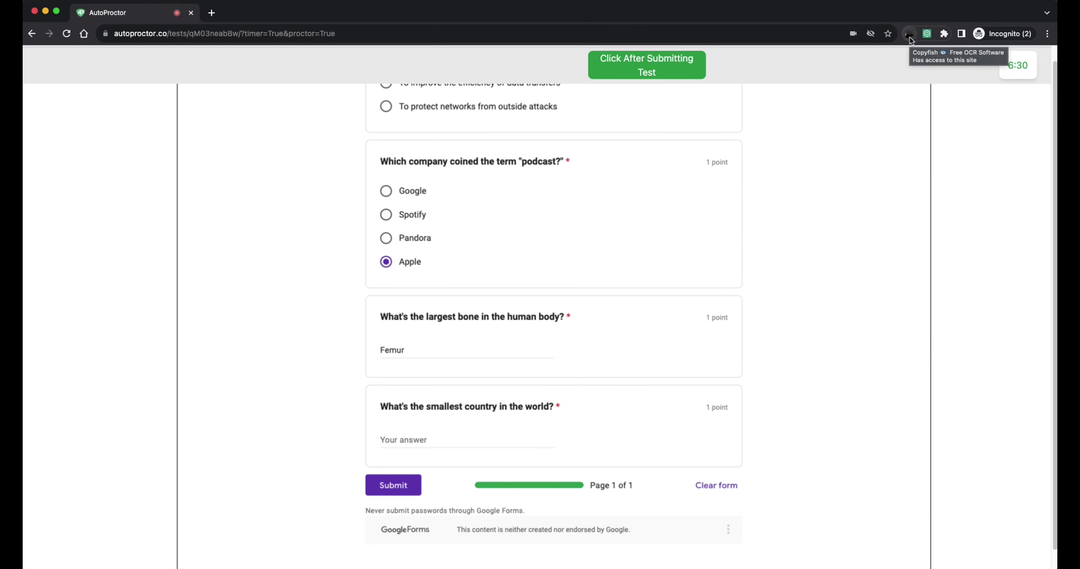
# Step: Search 'copyfish chrome extension' in a new tab, open its Web Store page, then return to the quiz
pyautogui.click(212, 13)
pyautogui.write('c')
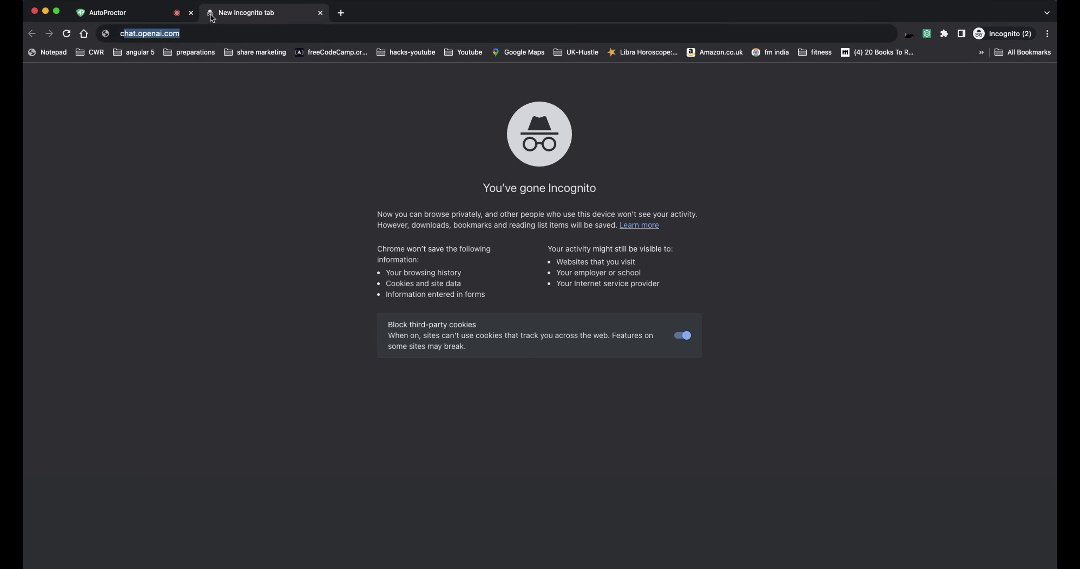
pyautogui.write('opyfish')
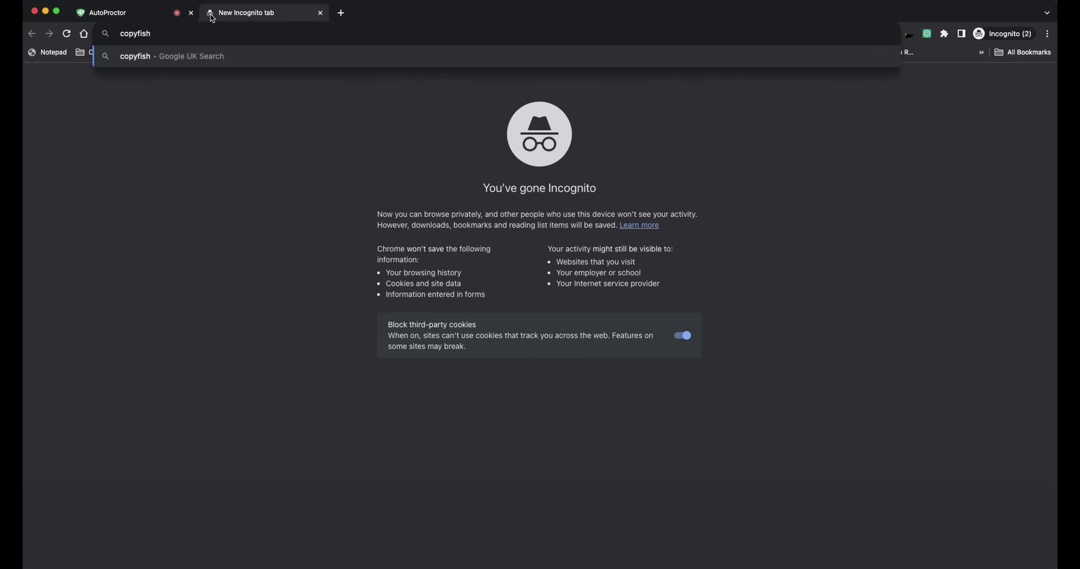
pyautogui.write(' chrome extension')
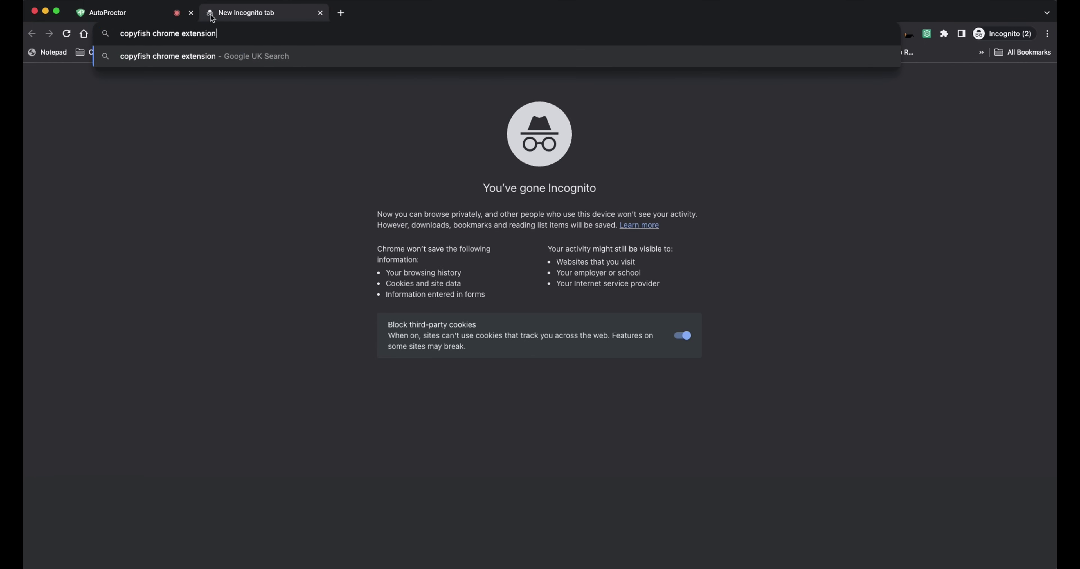
pyautogui.press('Return')
pyautogui.scroll(5, 212, 183)
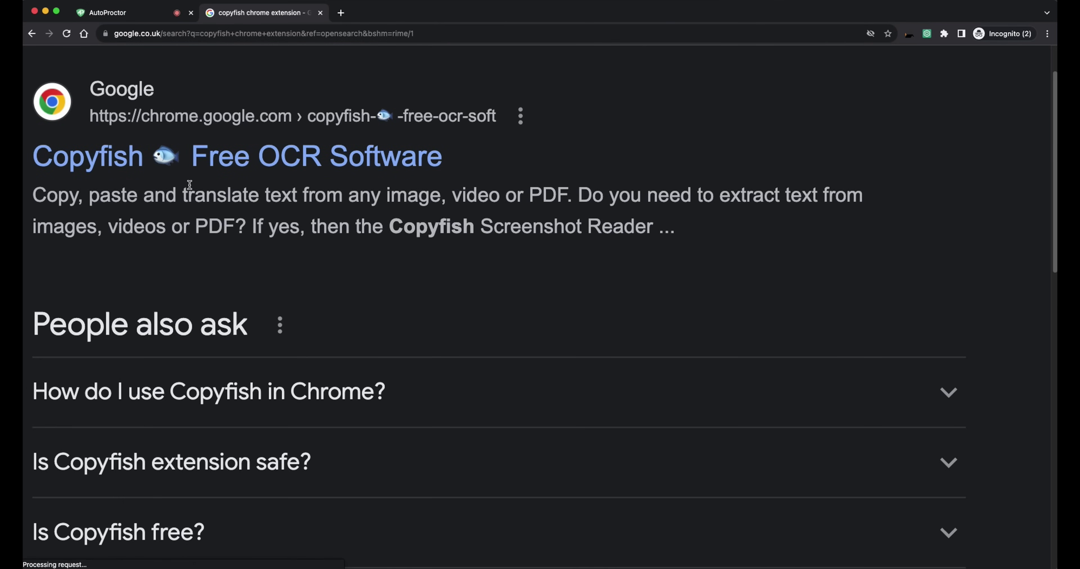
pyautogui.click(205, 168)
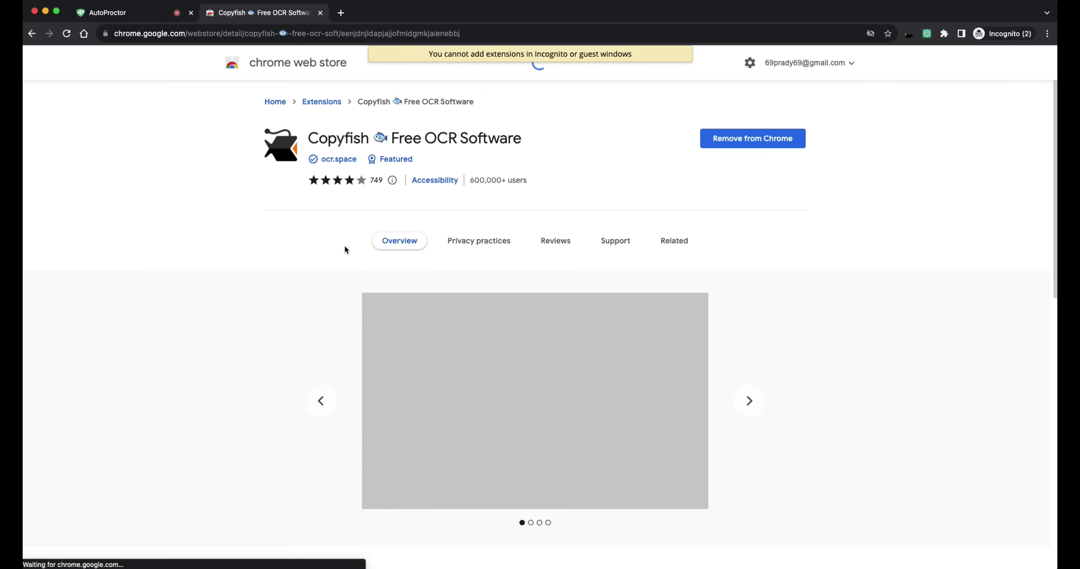
pyautogui.scroll(5, 377, 157)
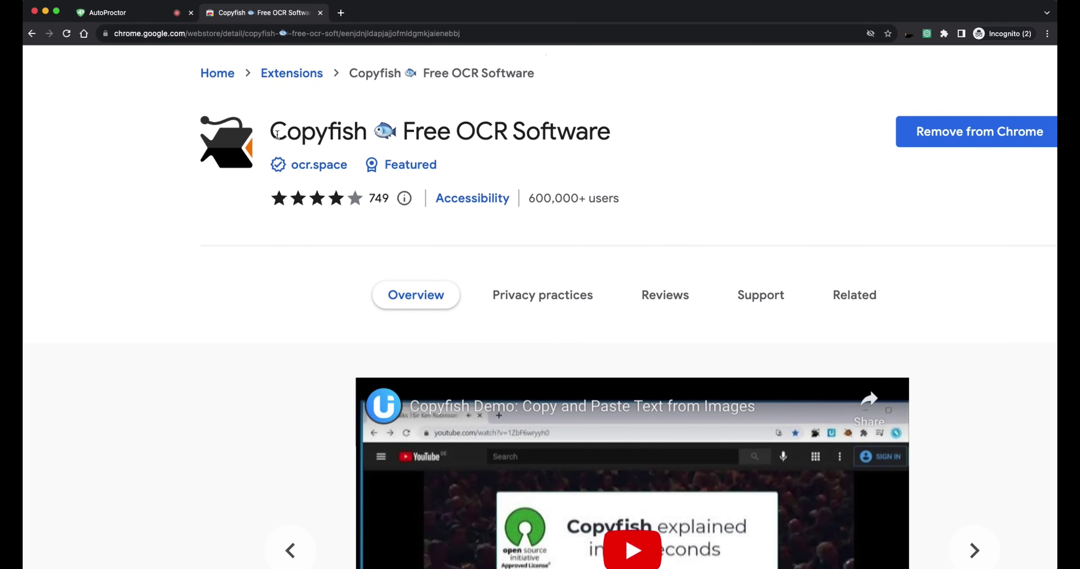
pyautogui.moveTo(277, 134); pyautogui.dragTo(607, 141)
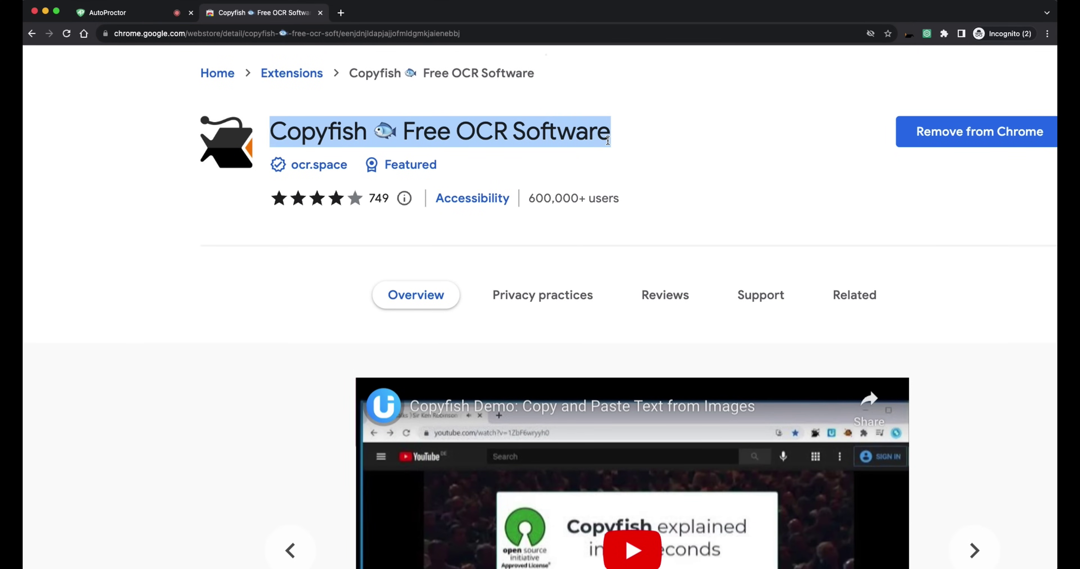
pyautogui.press('super+1')
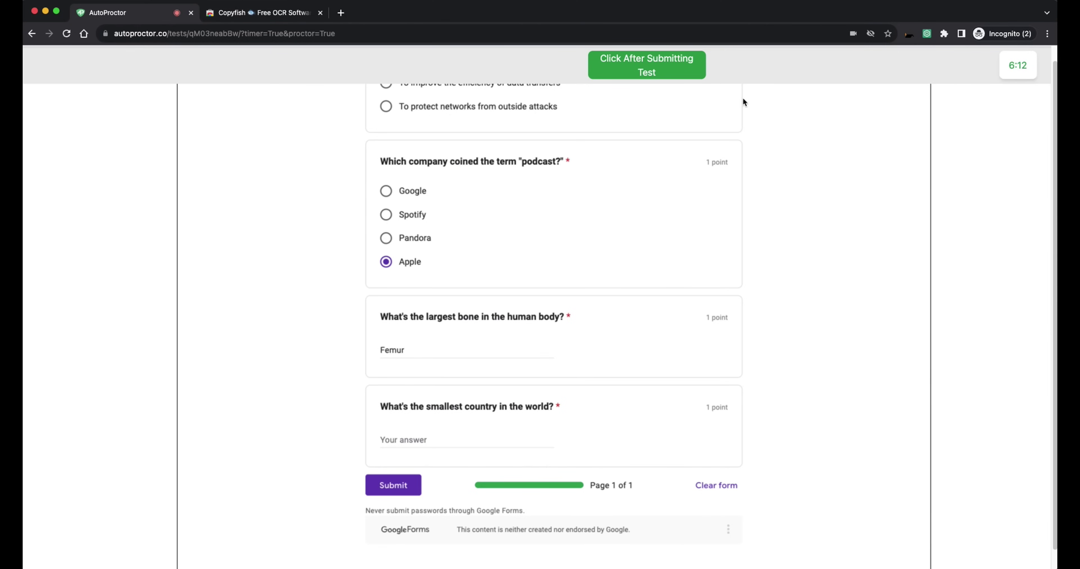
# Step: Capture the smallest-country question with Copyfish OCR and copy the recognised text
pyautogui.click(909, 36)
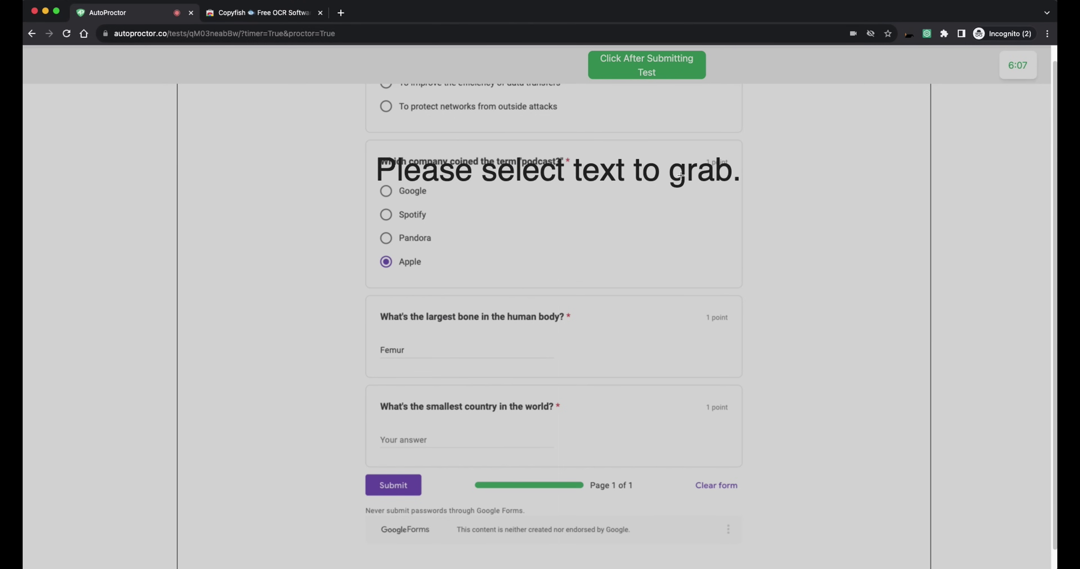
pyautogui.moveTo(343, 390); pyautogui.dragTo(627, 428)
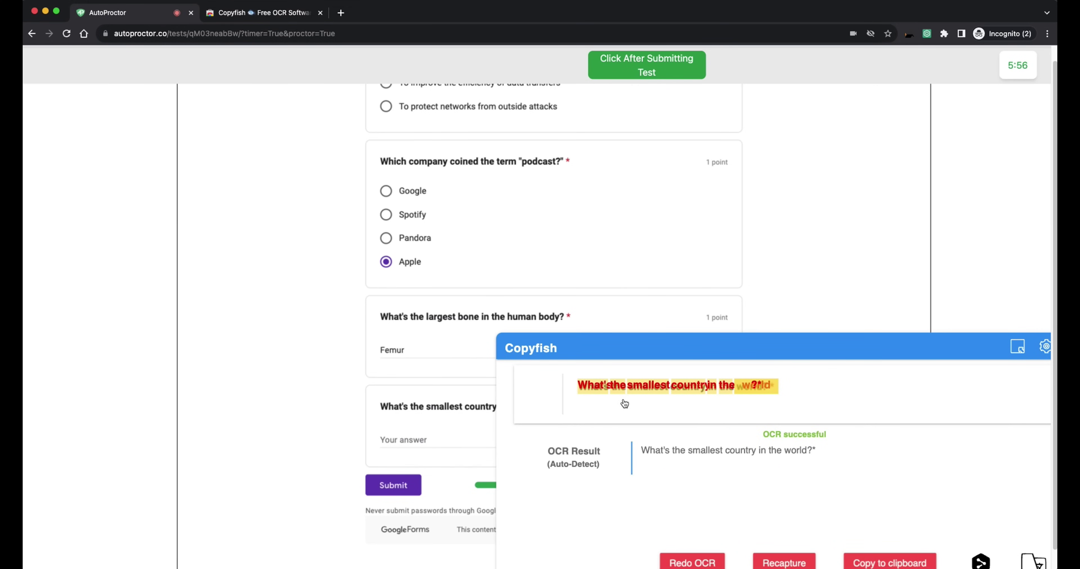
pyautogui.click(670, 449)
pyautogui.tripleClick(670, 450)
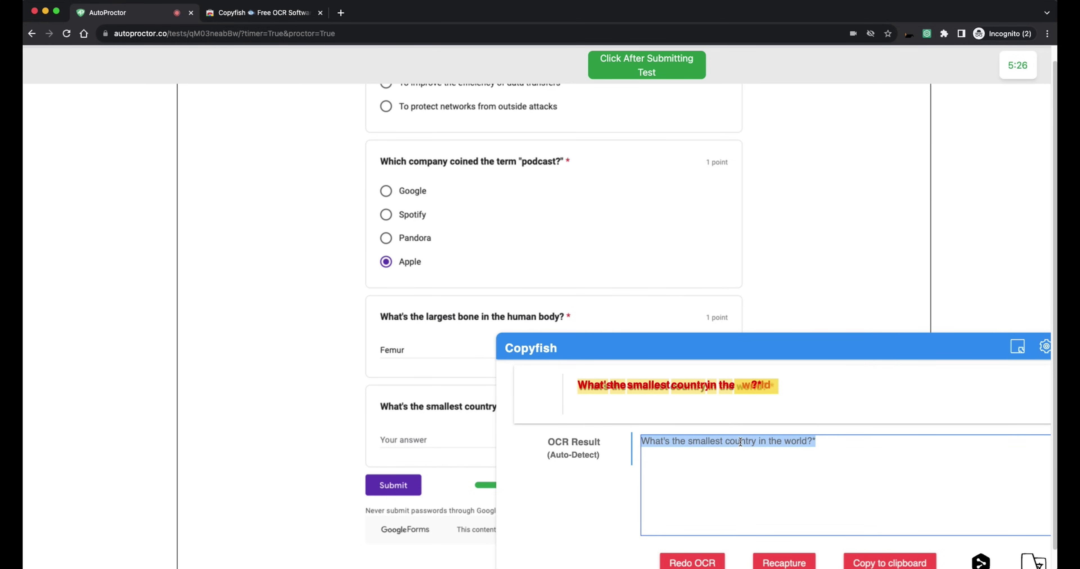
pyautogui.click(918, 563)
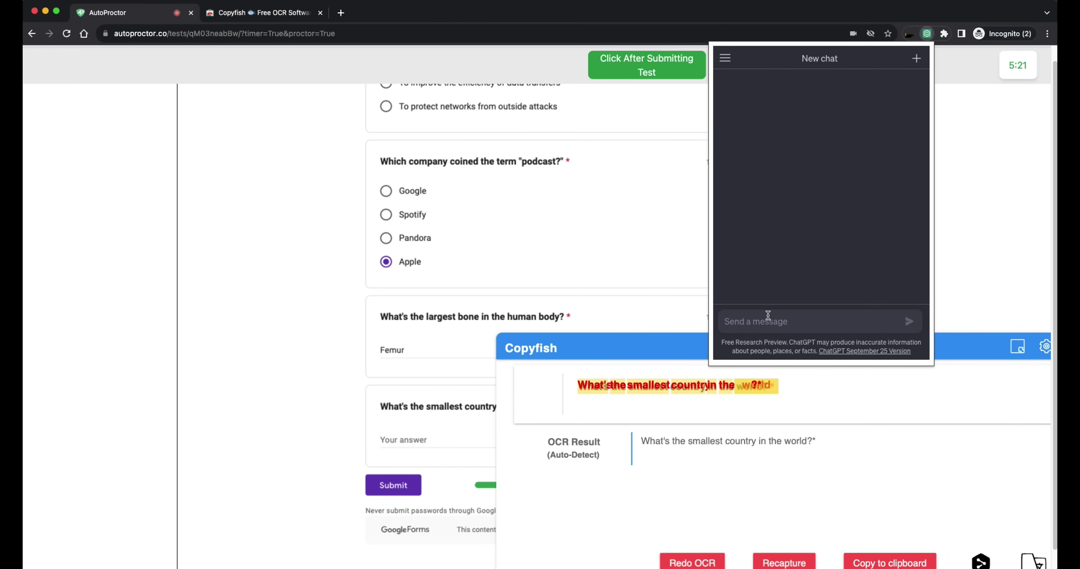
# Step: Paste the smallest-country question into a fresh ChatGPT chat and send it
pyautogui.click(767, 317)
pyautogui.press('super+v')
pyautogui.click(903, 325)
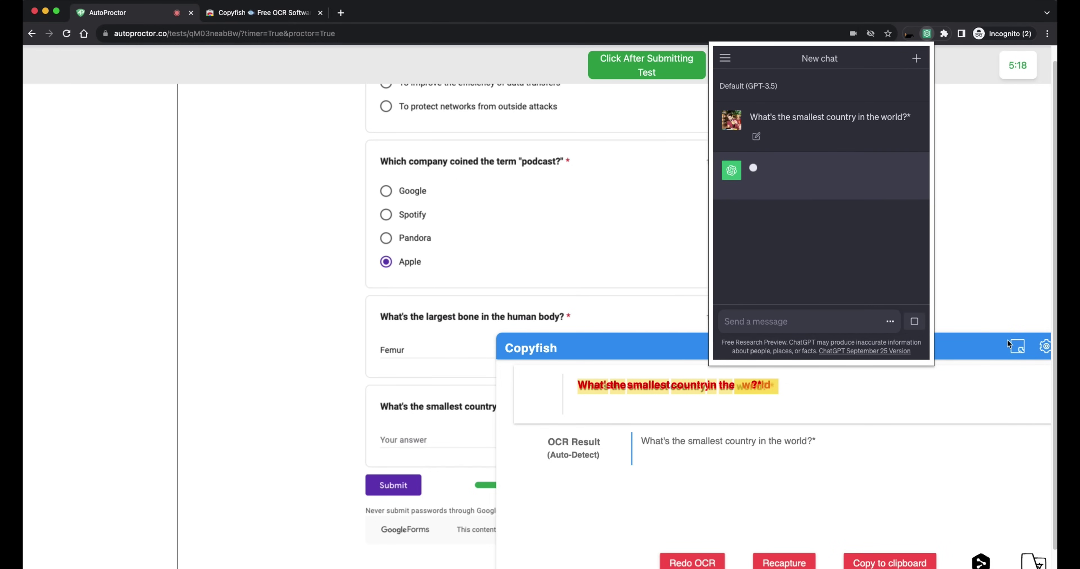
pyautogui.click(992, 311)
pyautogui.click(1007, 356)
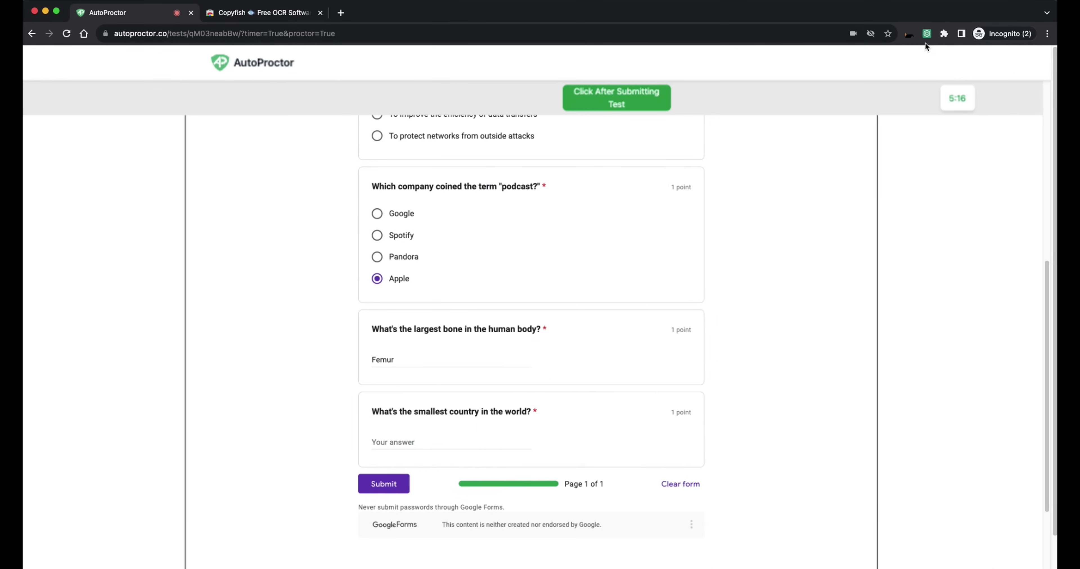
pyautogui.click(927, 34)
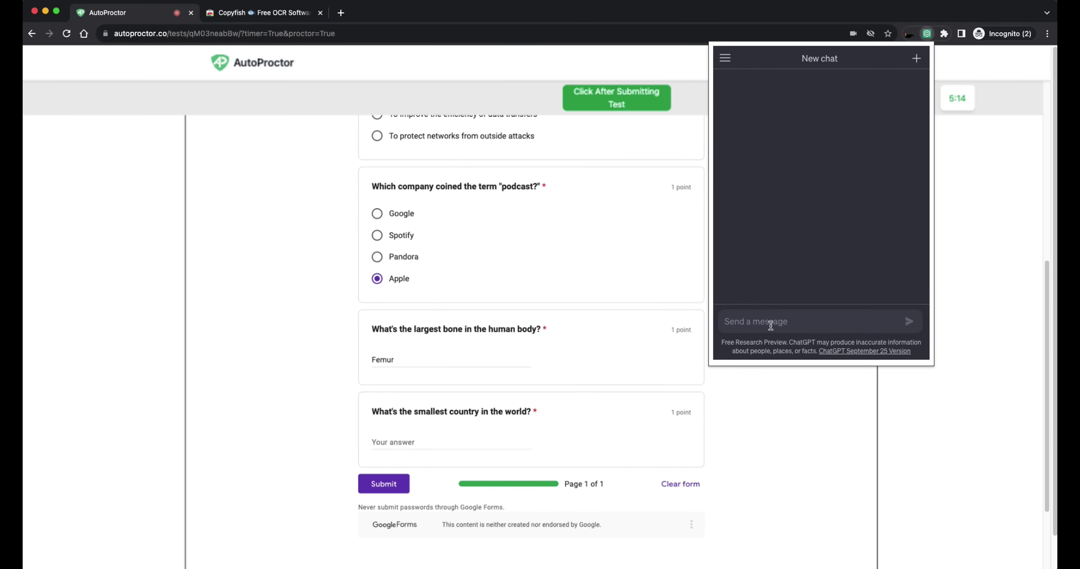
pyautogui.press('super+v')
pyautogui.click(909, 322)
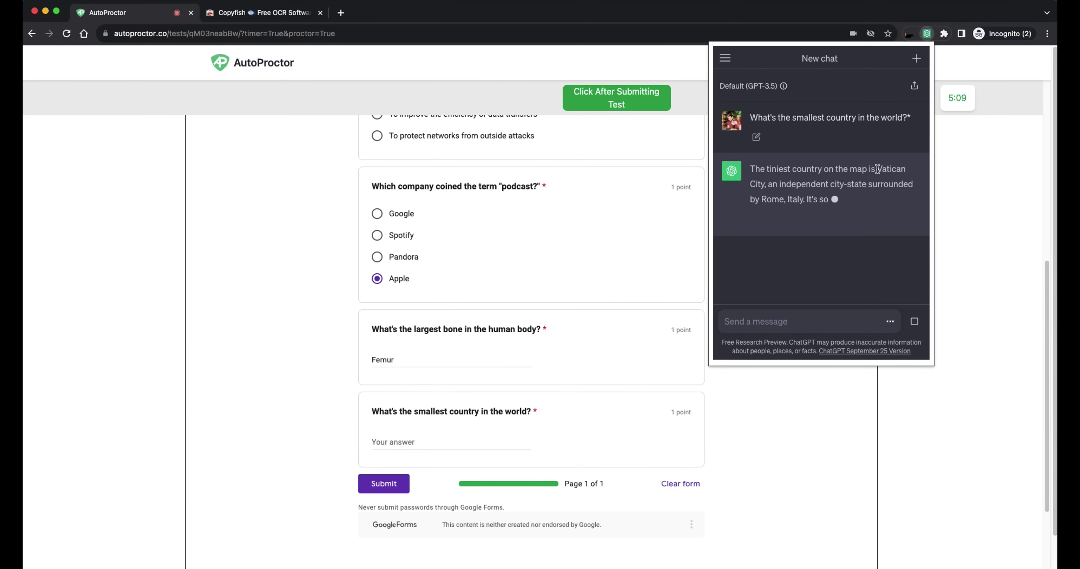
# Step: Copy Vatican City from the reply into the answer field, restoring the missing V
pyautogui.moveTo(877, 169); pyautogui.dragTo(765, 189)
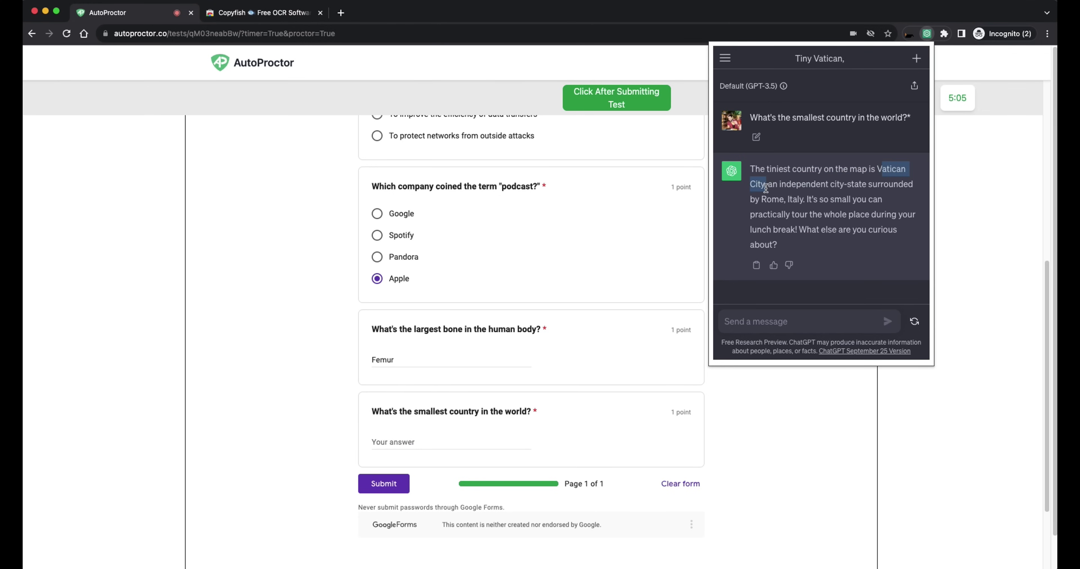
pyautogui.click(440, 438)
pyautogui.press('super+v')
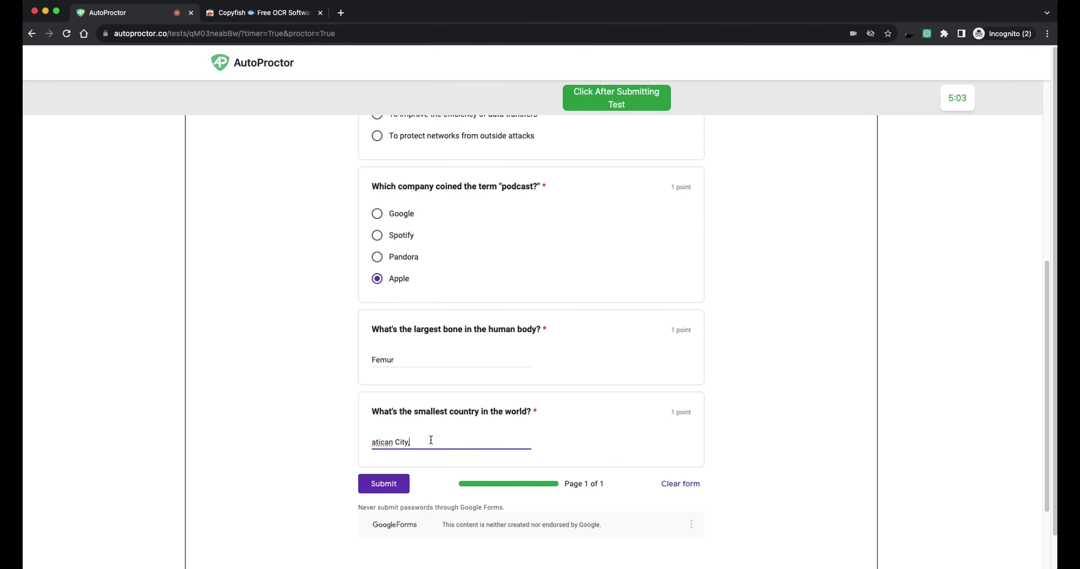
pyautogui.click(371, 442)
pyautogui.write('V')
pyautogui.click(439, 441)
# Step: Submit the completed quiz and view its 5/5 total-points score
pyautogui.scroll(5, 444, 440)
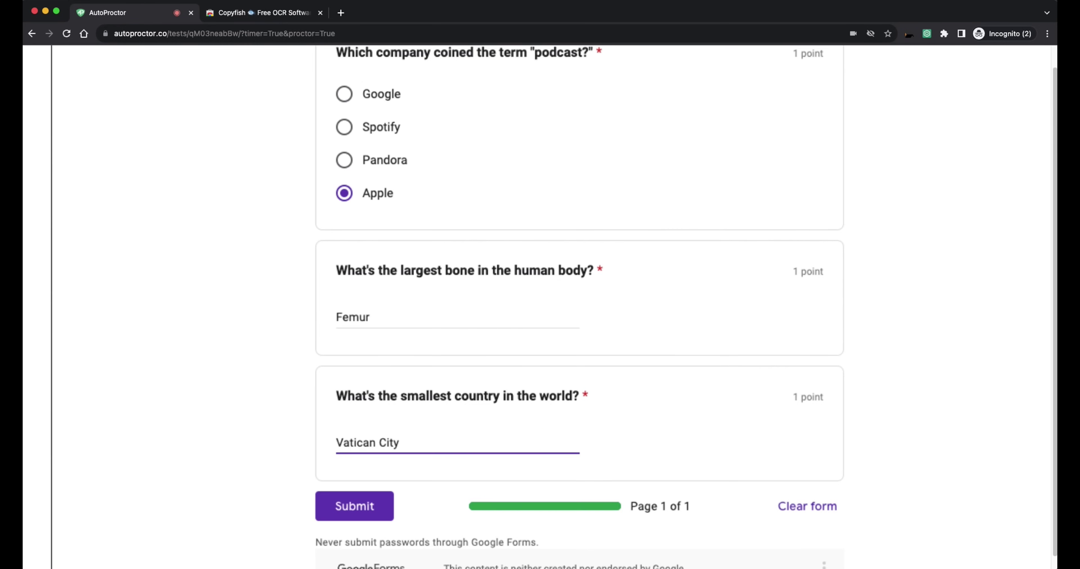
pyautogui.scroll(10, 642, 416)
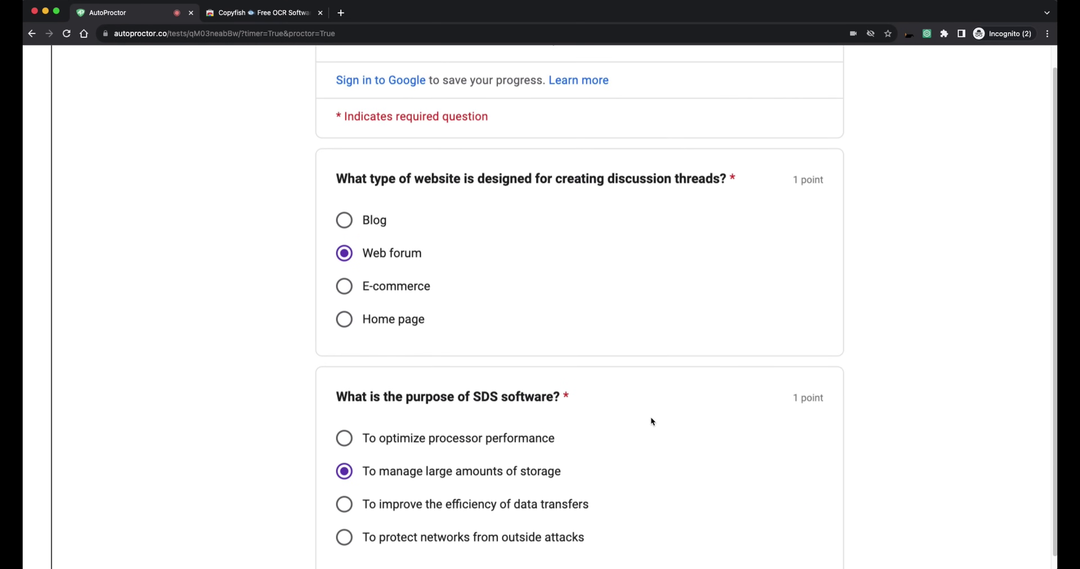
pyautogui.scroll(-2, 650, 417)
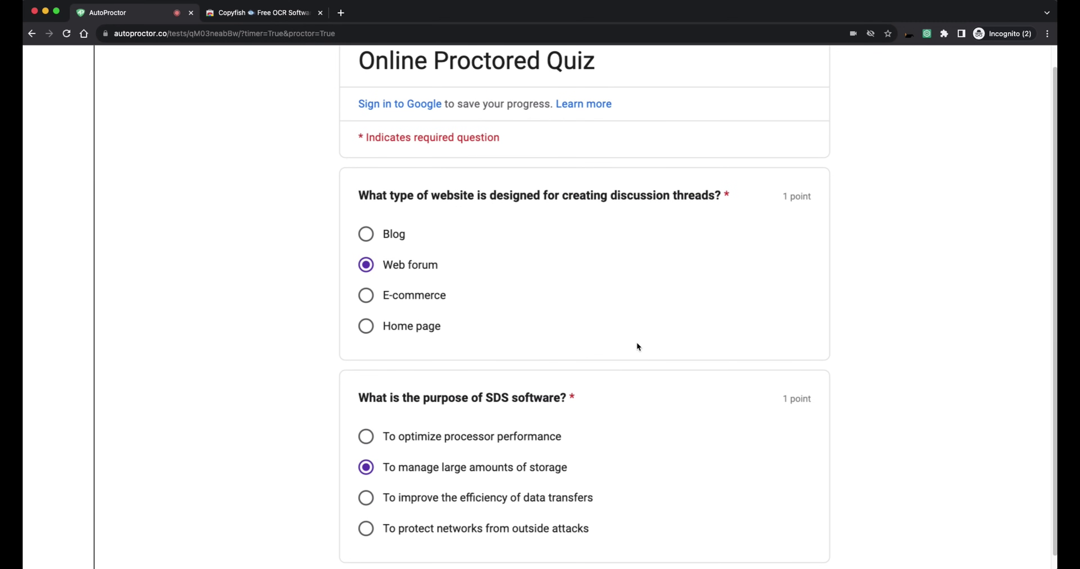
pyautogui.scroll(-5, 597, 357)
pyautogui.scroll(5, 595, 356)
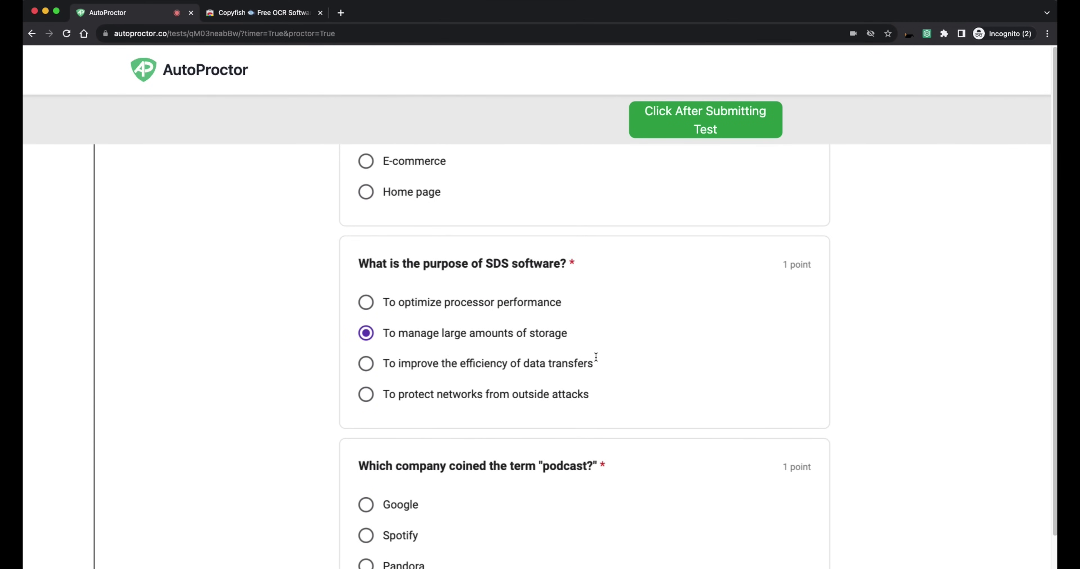
pyautogui.scroll(-5, 596, 357)
pyautogui.scroll(-5, 579, 371)
pyautogui.click(373, 442)
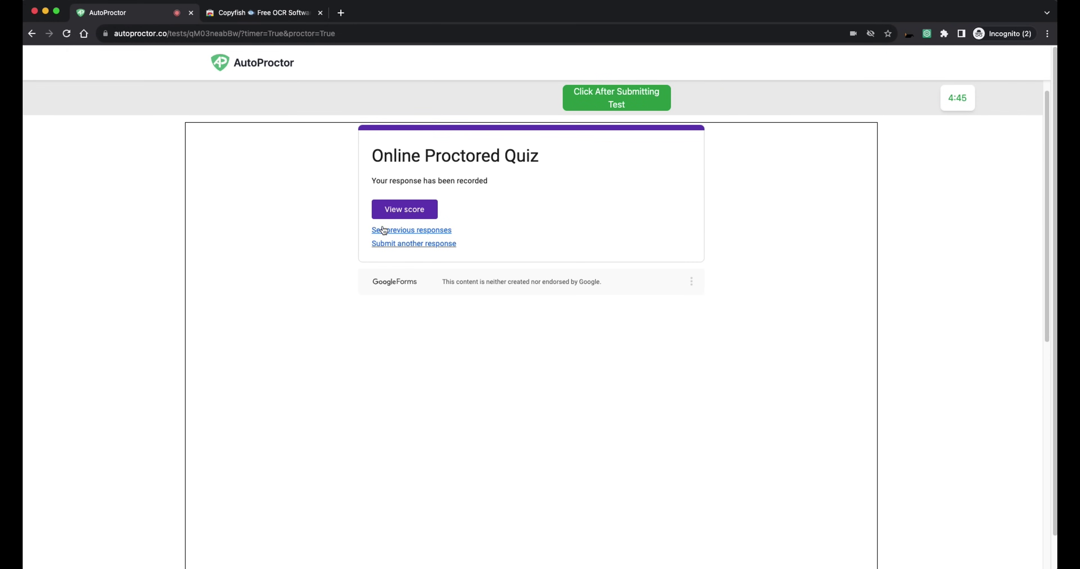
pyautogui.click(406, 209)
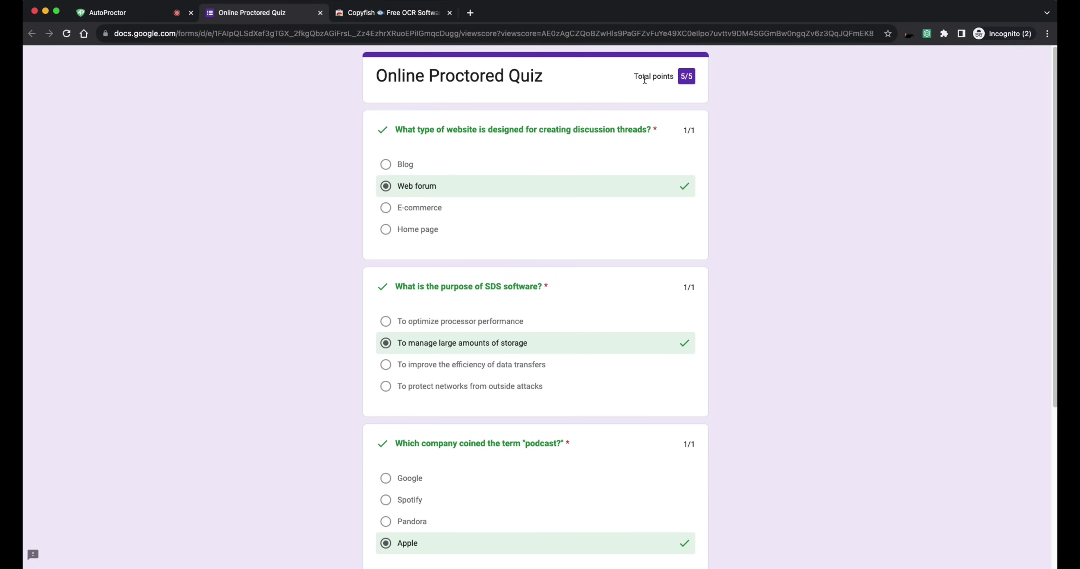
pyautogui.moveTo(638, 76); pyautogui.dragTo(691, 76)
pyautogui.scroll(-5, 604, 239)
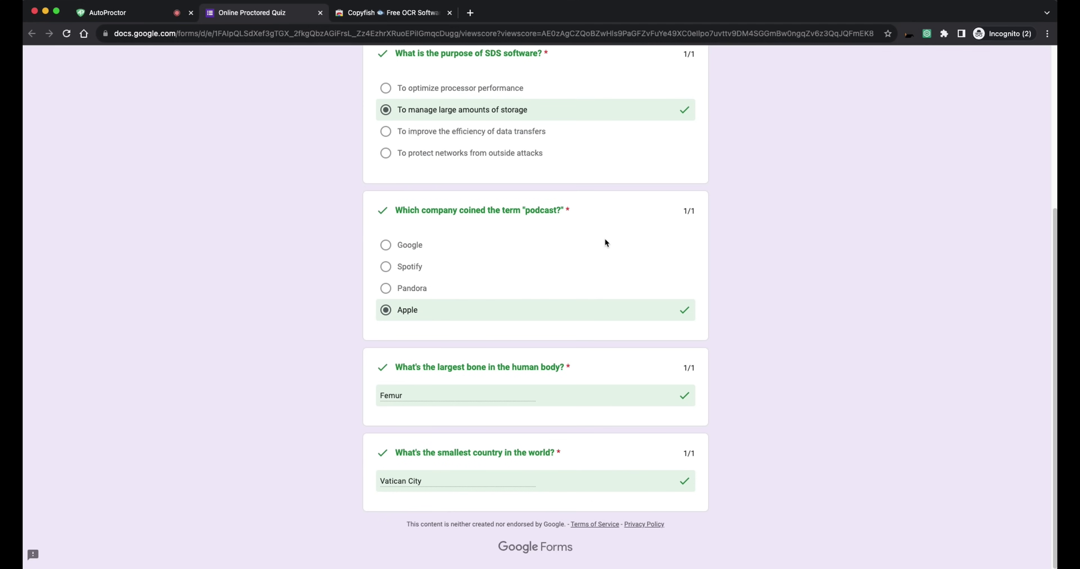
pyautogui.scroll(5, 604, 238)
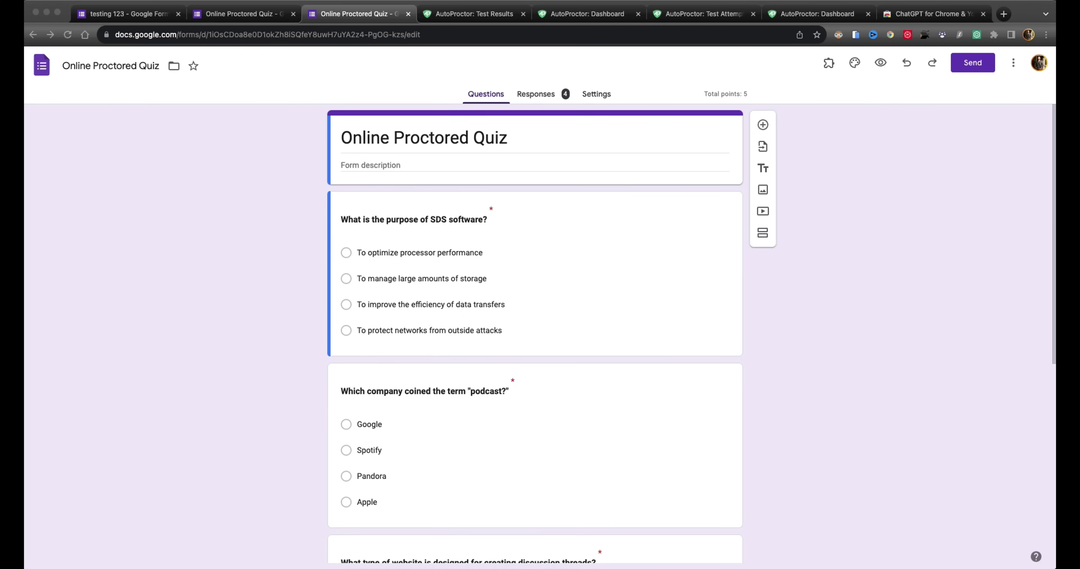
# Step: Open Online Quiz Demo's results from the AutoProctor dashboard and scroll to the submission summary
pyautogui.click(976, 35)
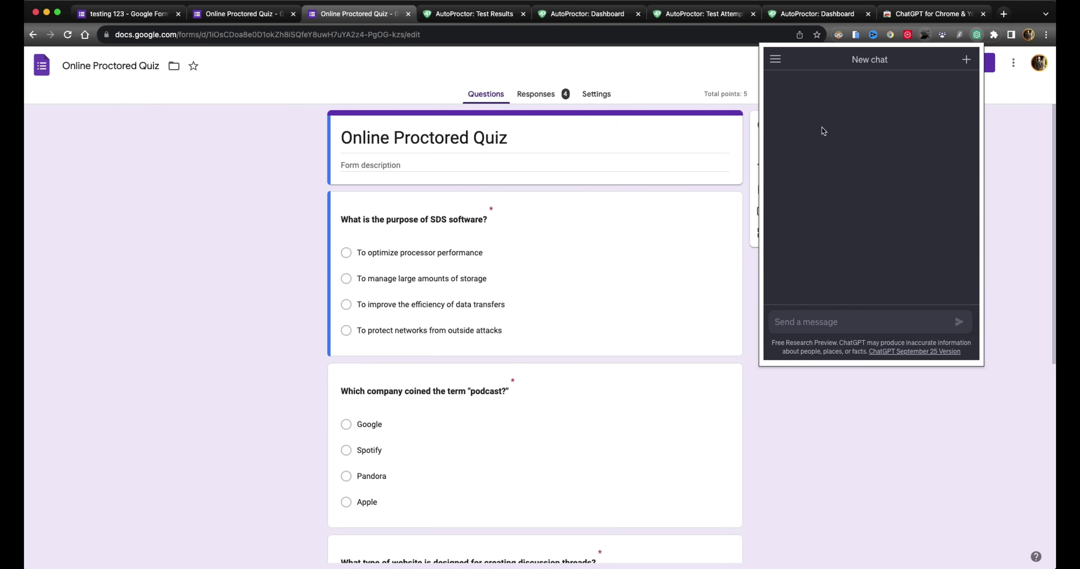
pyautogui.click(838, 36)
pyautogui.click(817, 14)
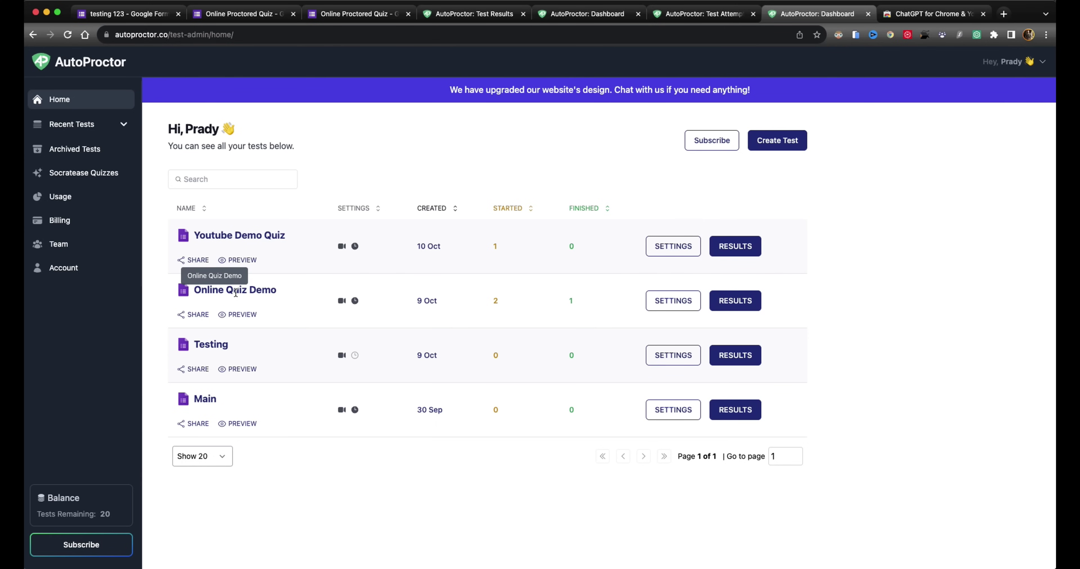
pyautogui.click(717, 303)
pyautogui.scroll(-5, 457, 360)
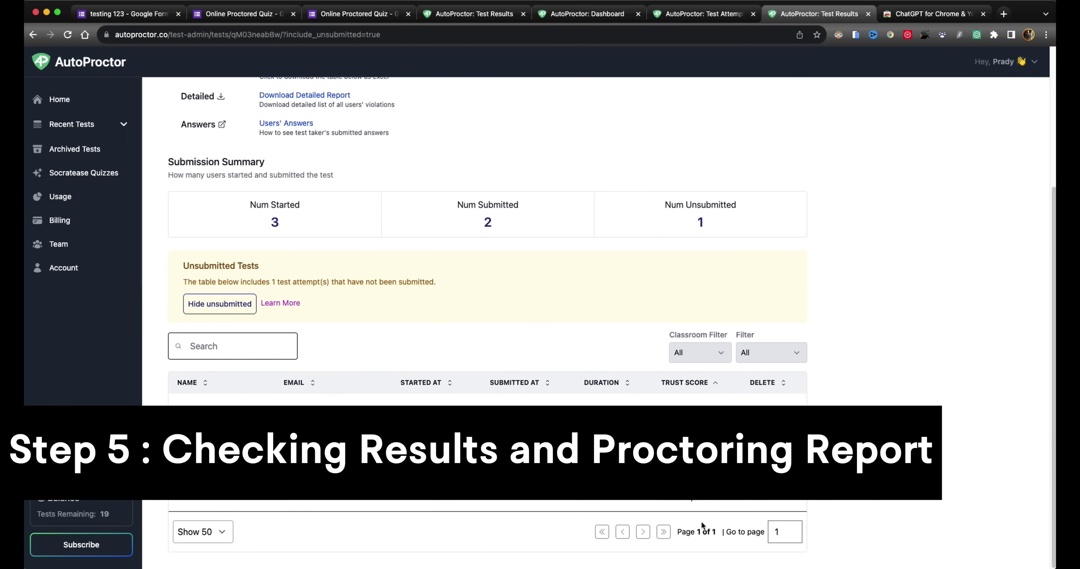
# Step: Open the test taker's proctoring report and highlight the Tab Switched count
pyautogui.click(694, 502)
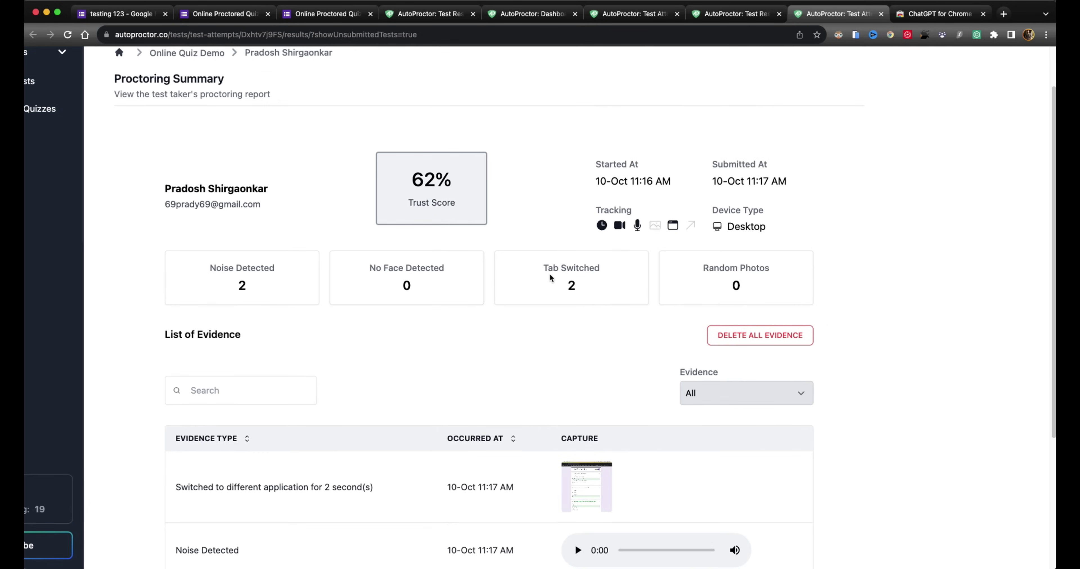
pyautogui.scroll(5, 543, 269)
pyautogui.moveTo(545, 270); pyautogui.dragTo(615, 278)
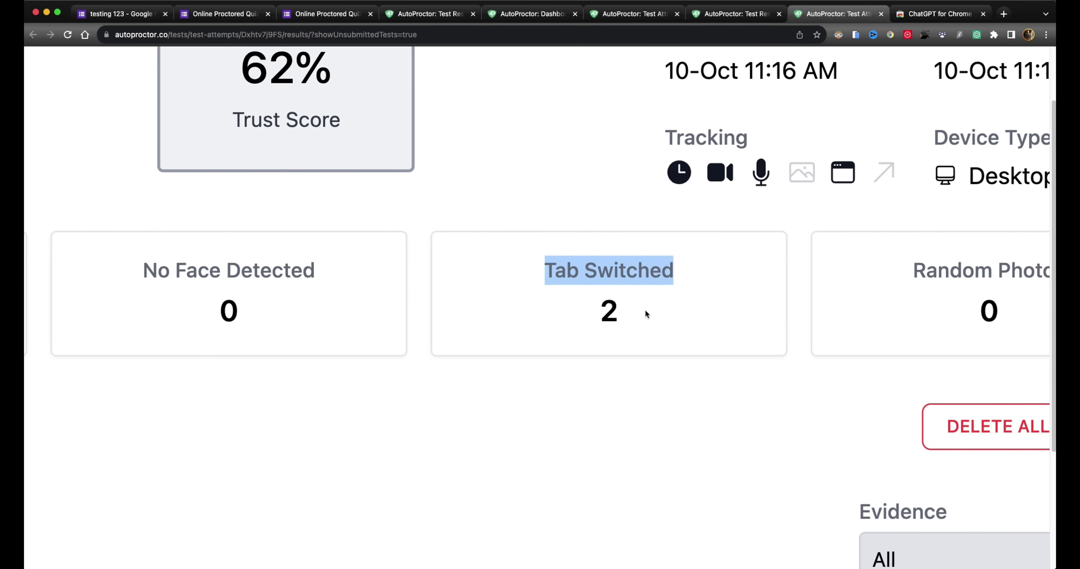
# Step: Scroll down to the evidence list, then enlarge and close the first evidence screenshot
pyautogui.scroll(-5, 645, 311)
pyautogui.scroll(-3, 645, 310)
pyautogui.scroll(-3, 507, 321)
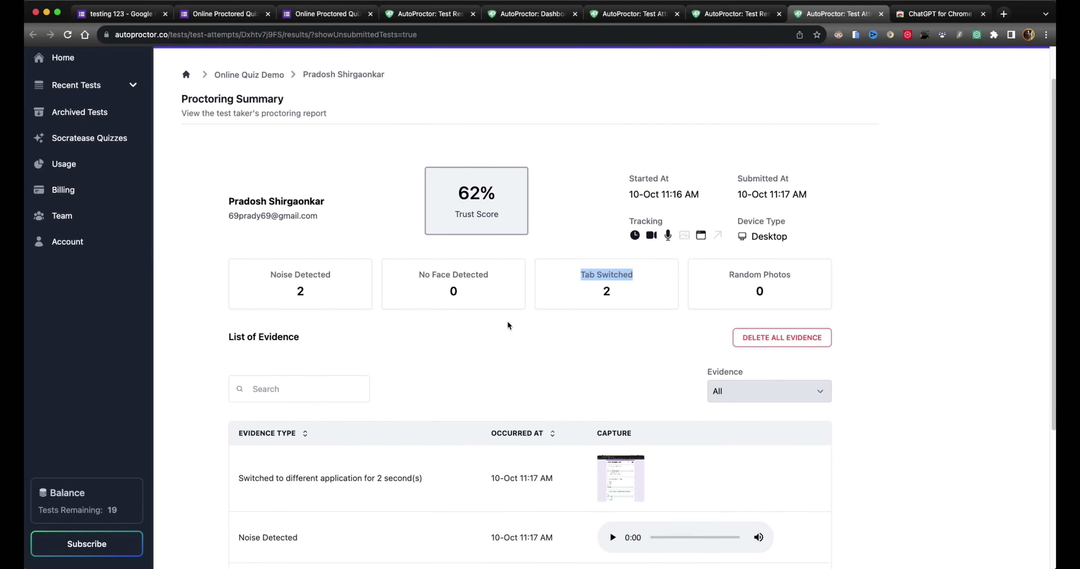
pyautogui.scroll(-5, 507, 321)
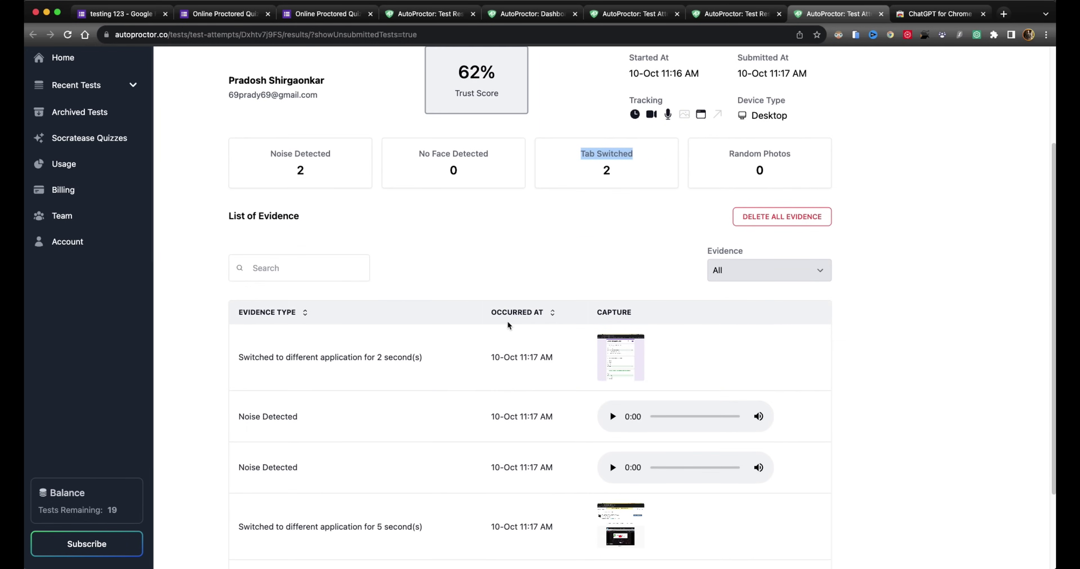
pyautogui.scroll(-1, 309, 241)
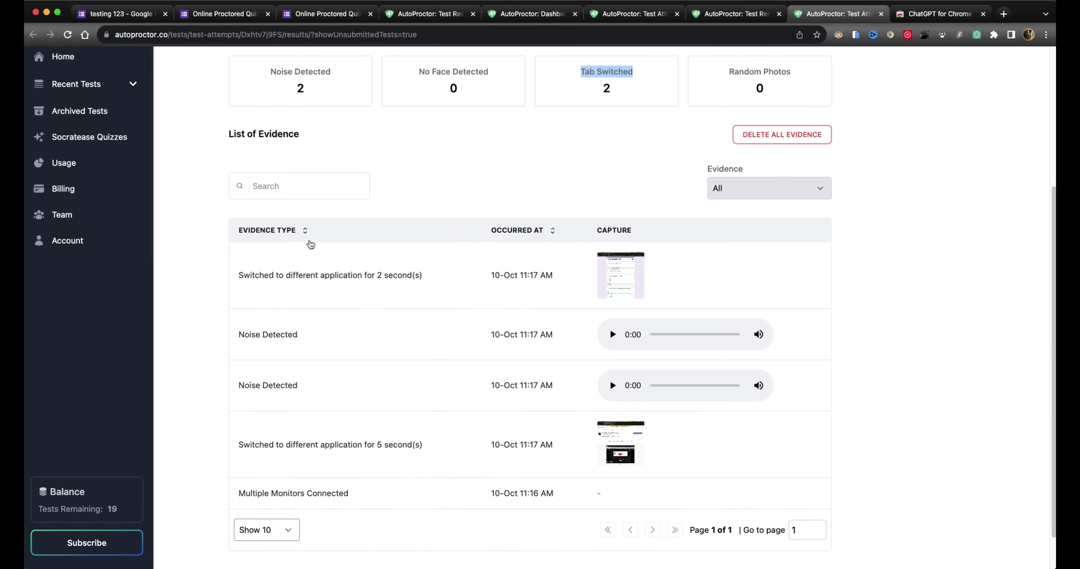
pyautogui.click(621, 269)
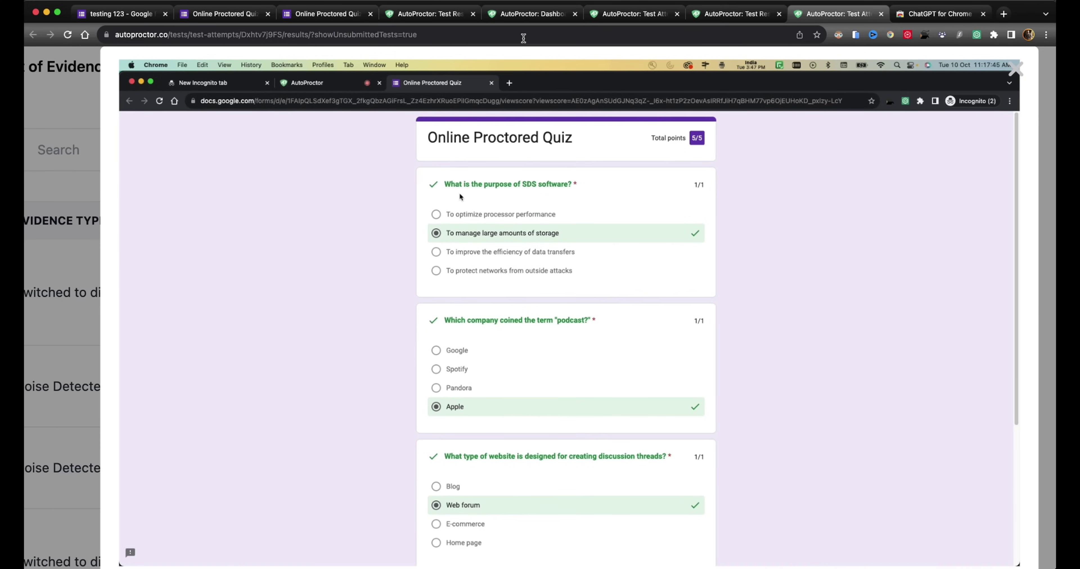
pyautogui.click(49, 161)
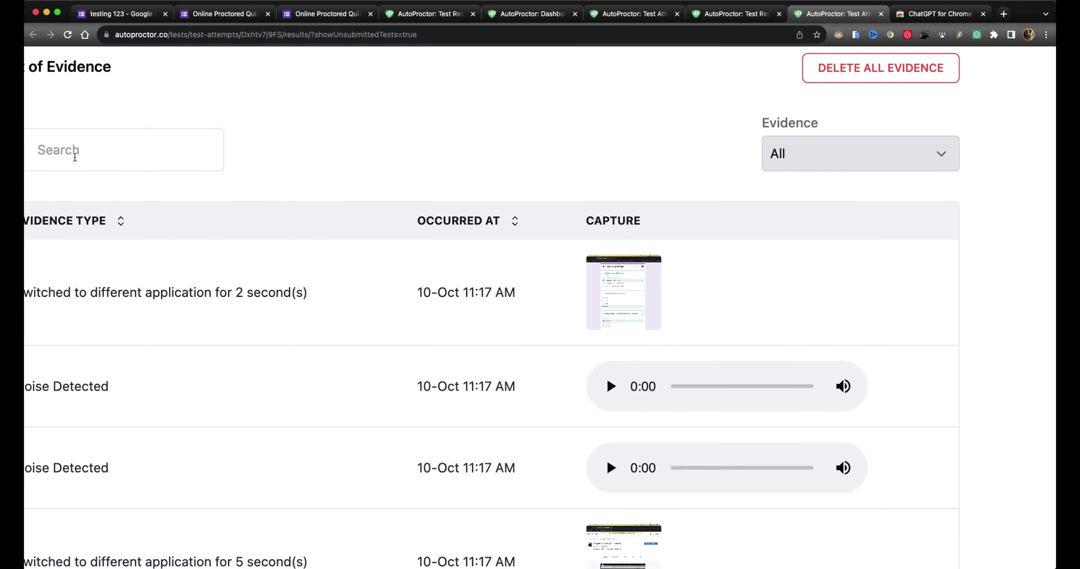
# Step: Play both Noise Detected audio clips in the evidence list
pyautogui.scroll(-1, 393, 322)
pyautogui.scroll(-3, 396, 324)
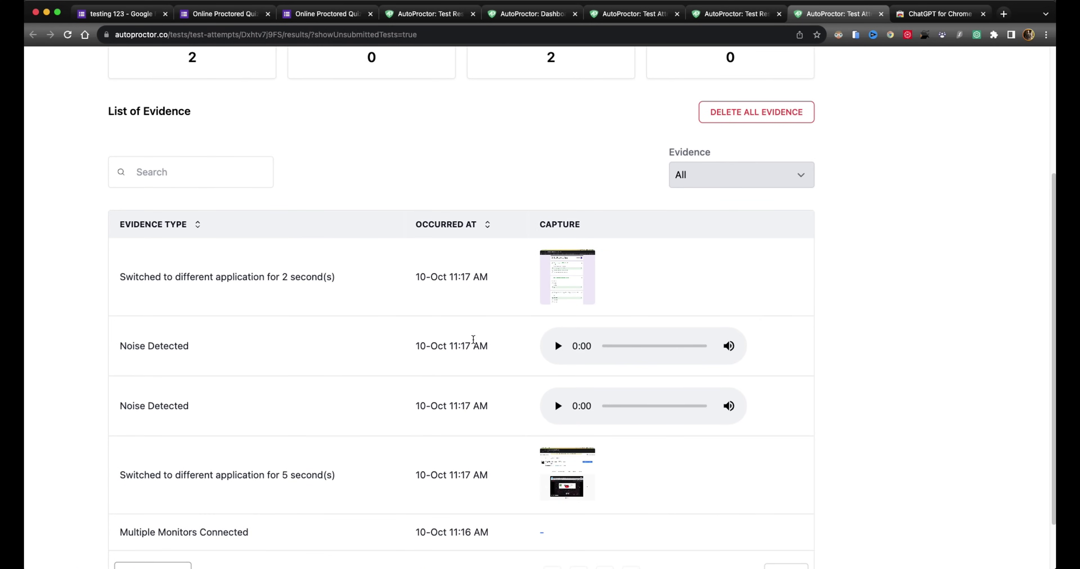
pyautogui.click(557, 346)
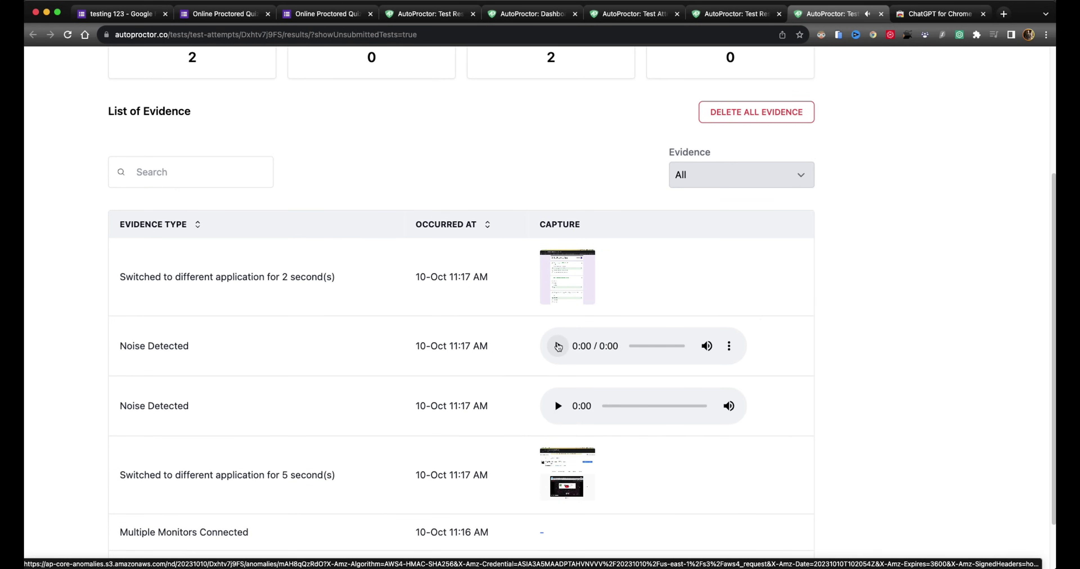
pyautogui.click(558, 407)
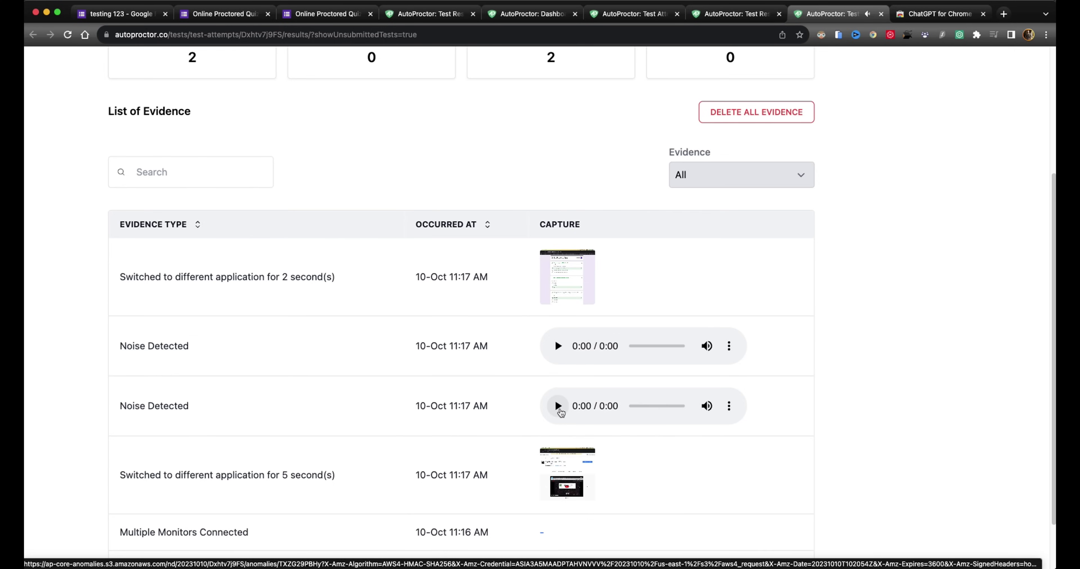
pyautogui.scroll(-3, 561, 413)
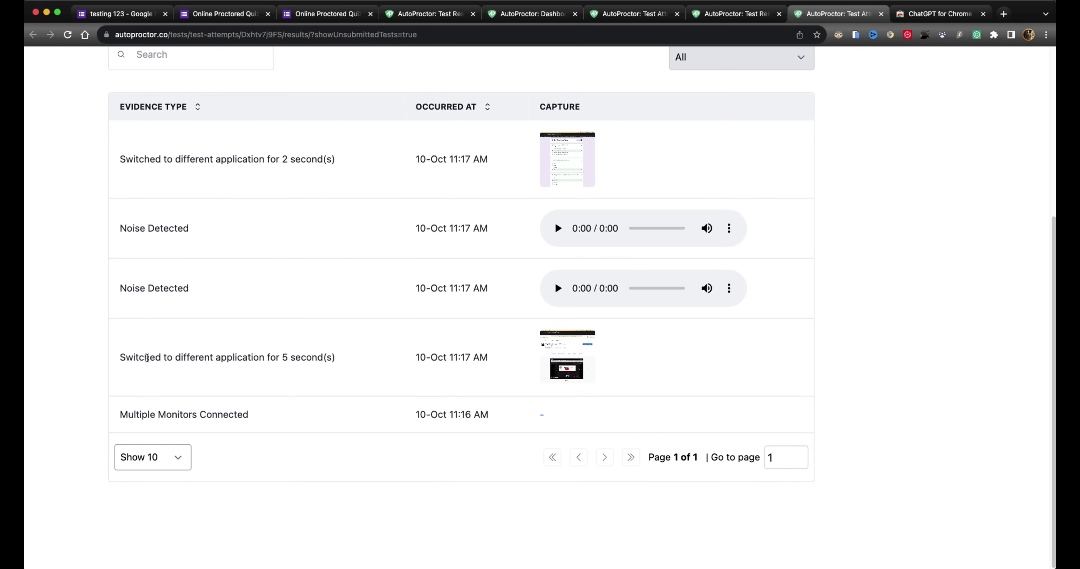
# Step: Enlarge the 5-second tab-switch screenshot, then close it
pyautogui.click(568, 354)
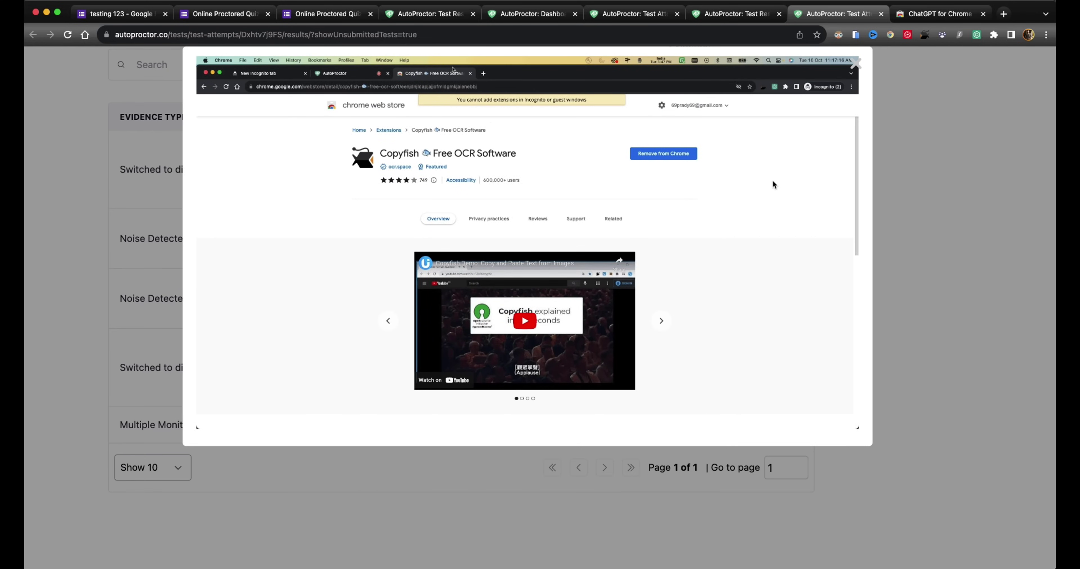
pyautogui.click(939, 180)
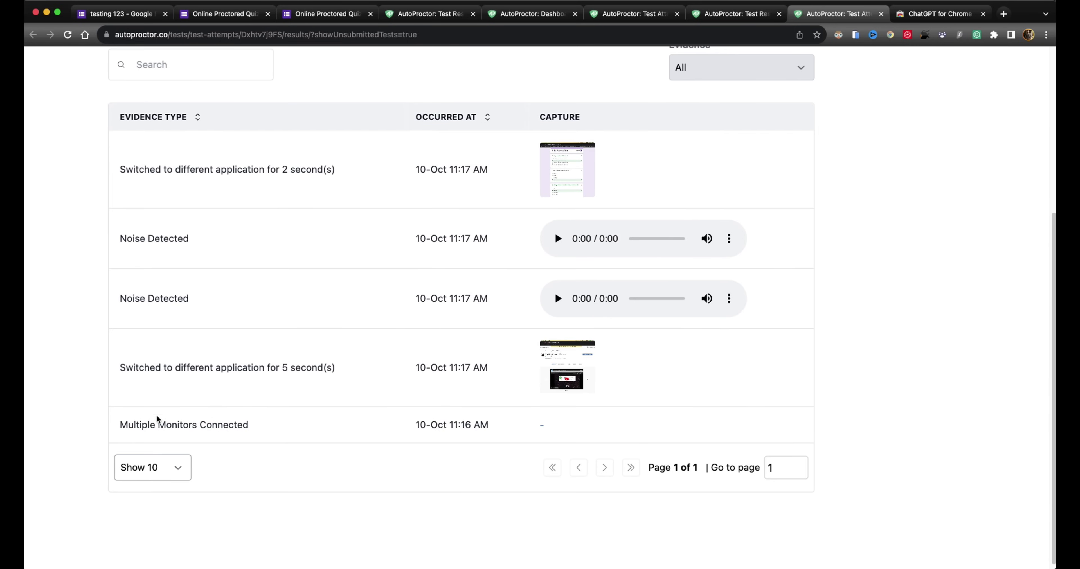
pyautogui.moveTo(118, 421); pyautogui.dragTo(277, 424)
pyautogui.scroll(5, 579, 413)
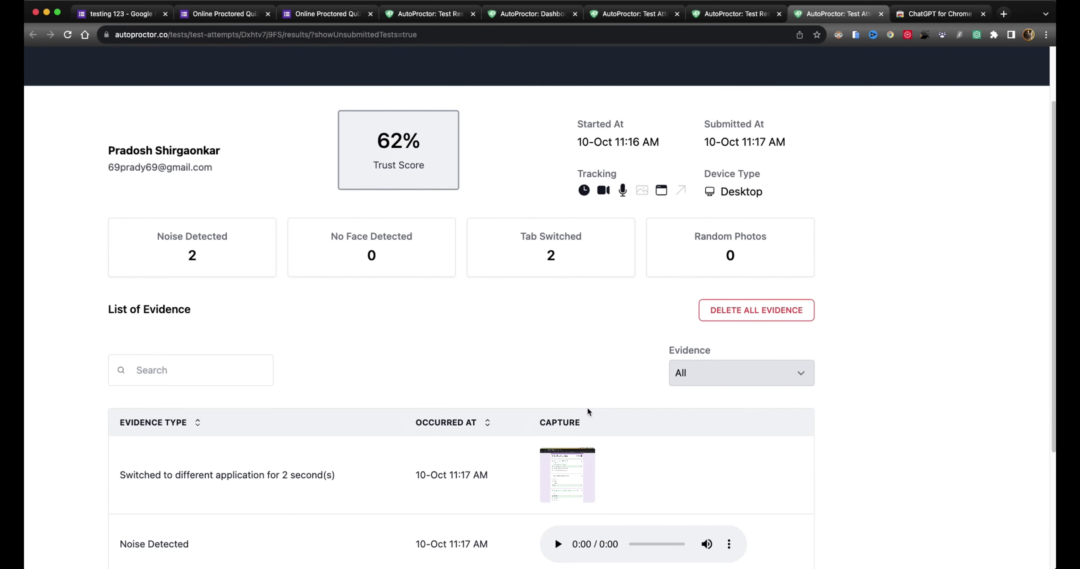
# Step: Filter the evidence list to Tab Switch, showing the two application switches of 2 and 5 seconds
pyautogui.click(737, 365)
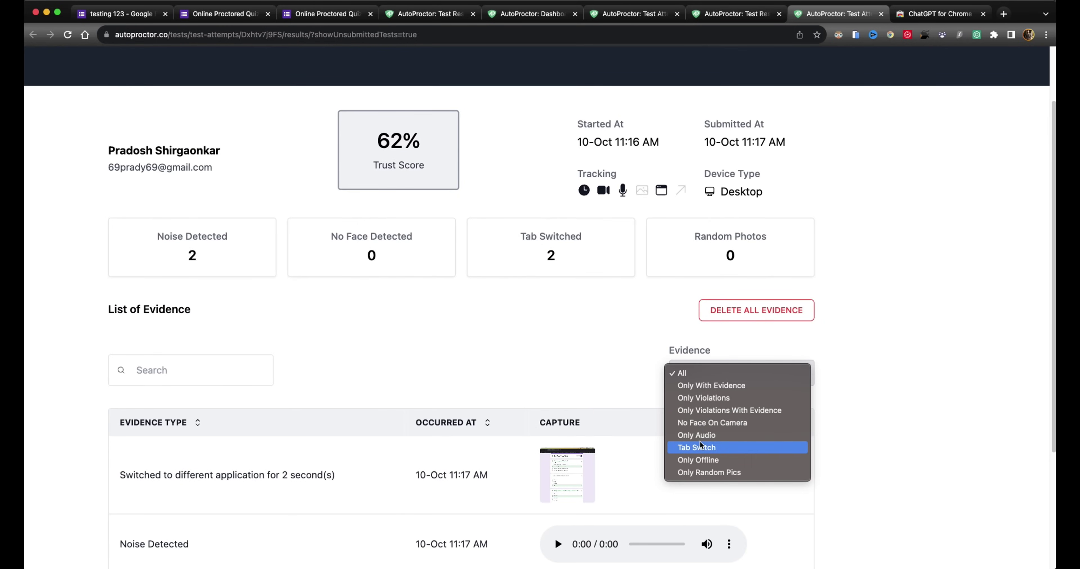
pyautogui.click(861, 377)
pyautogui.scroll(5, 858, 373)
pyautogui.click(772, 377)
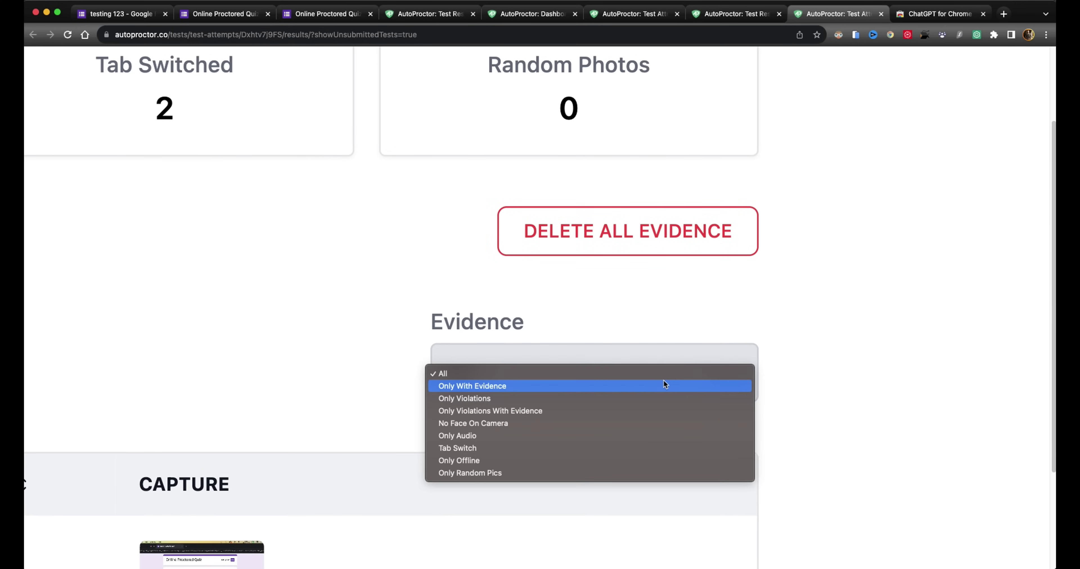
pyautogui.click(478, 447)
pyautogui.scroll(-5, 661, 393)
pyautogui.scroll(5, 731, 405)
pyautogui.scroll(-5, 731, 405)
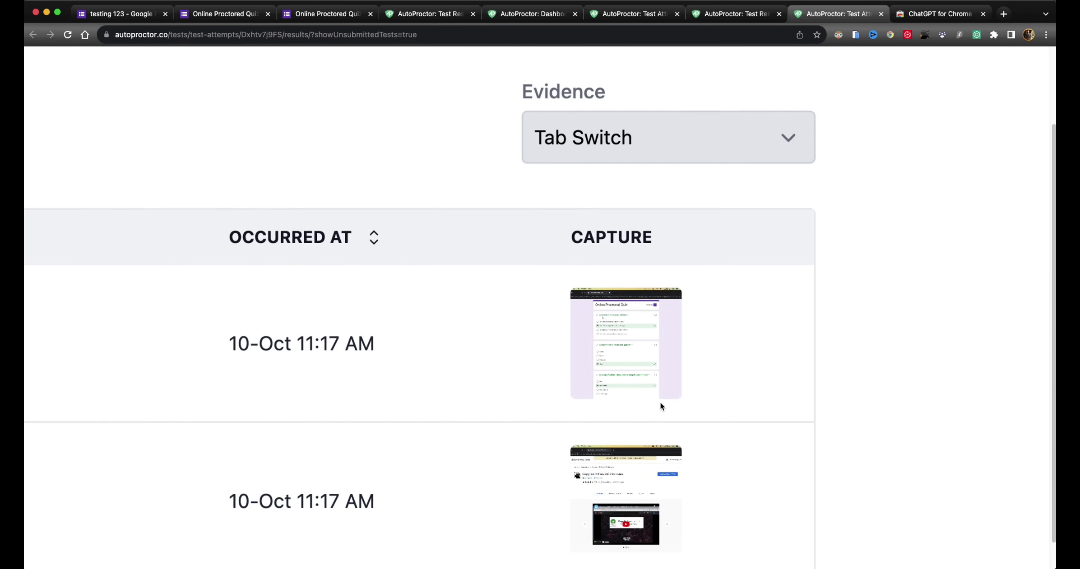
pyautogui.moveTo(160, 385); pyautogui.dragTo(718, 433)
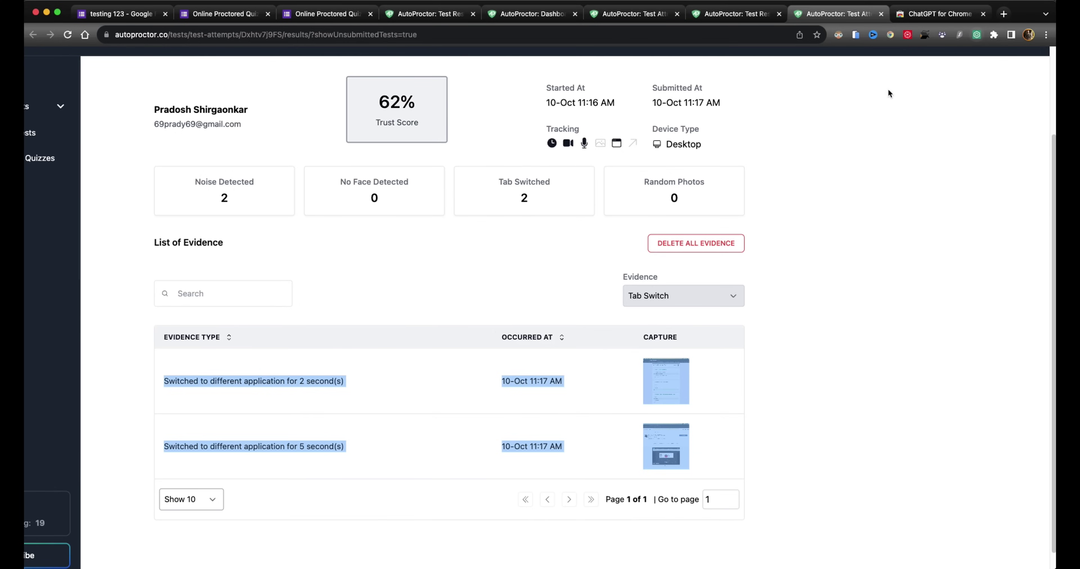
pyautogui.click(448, 277)
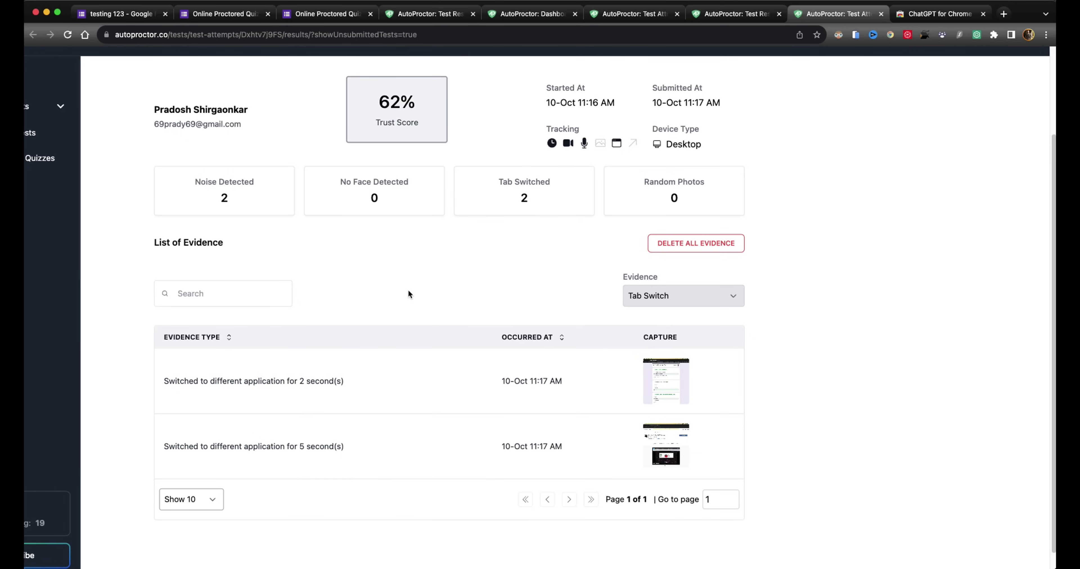
pyautogui.press('super+equal')
pyautogui.scroll(3, 407, 289)
pyautogui.scroll(-3, 407, 289)
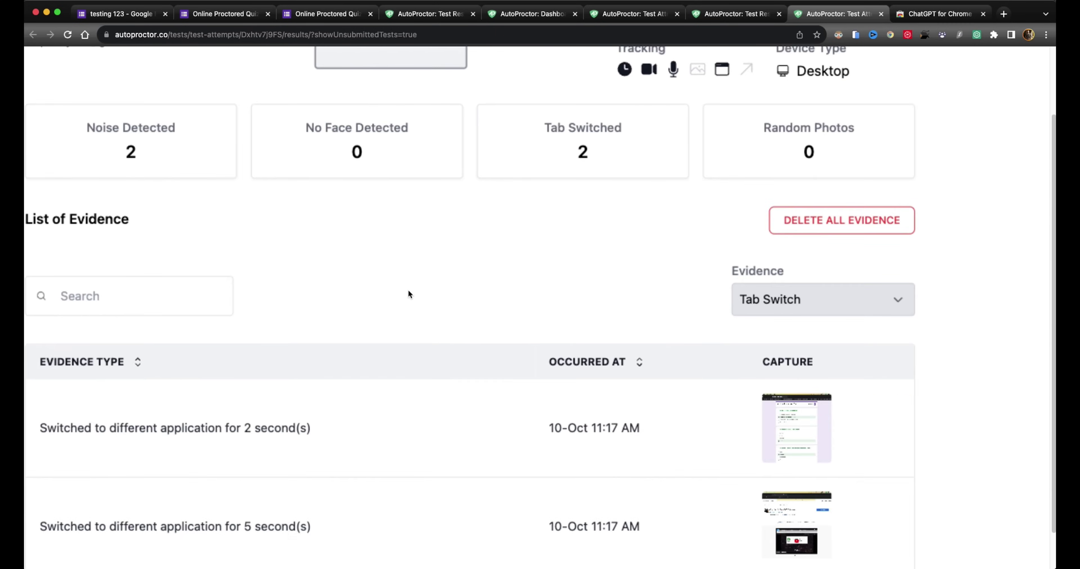
pyautogui.scroll(6, 230, 274)
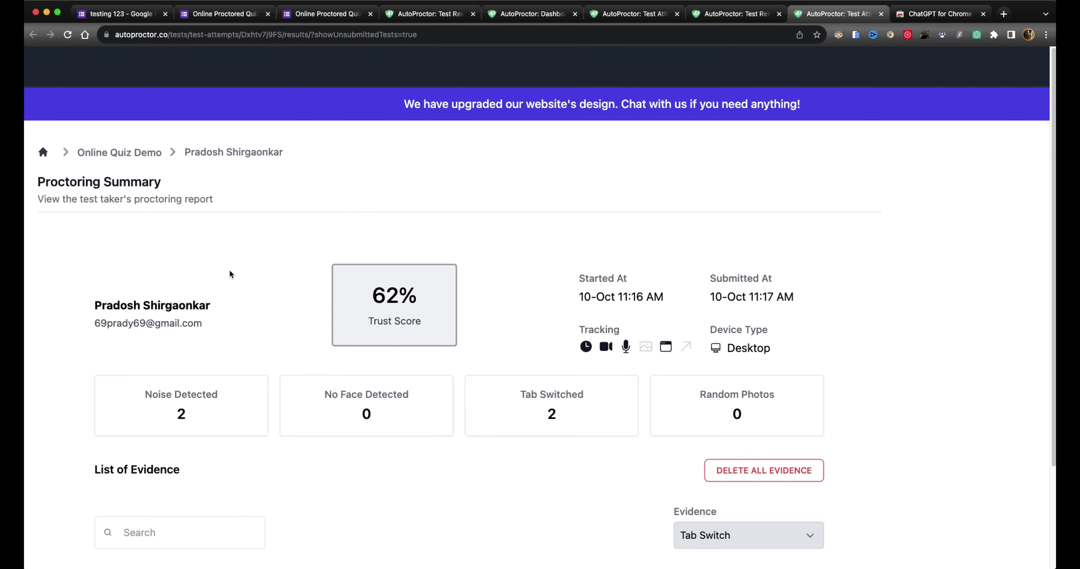
pyautogui.press('super+minus')
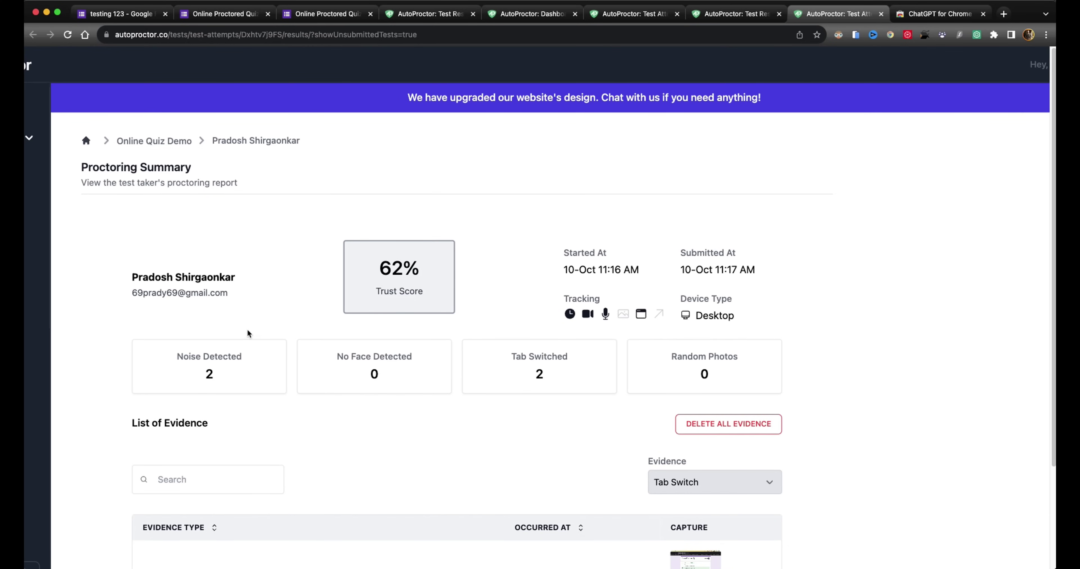
pyautogui.scroll(-3, 239, 347)
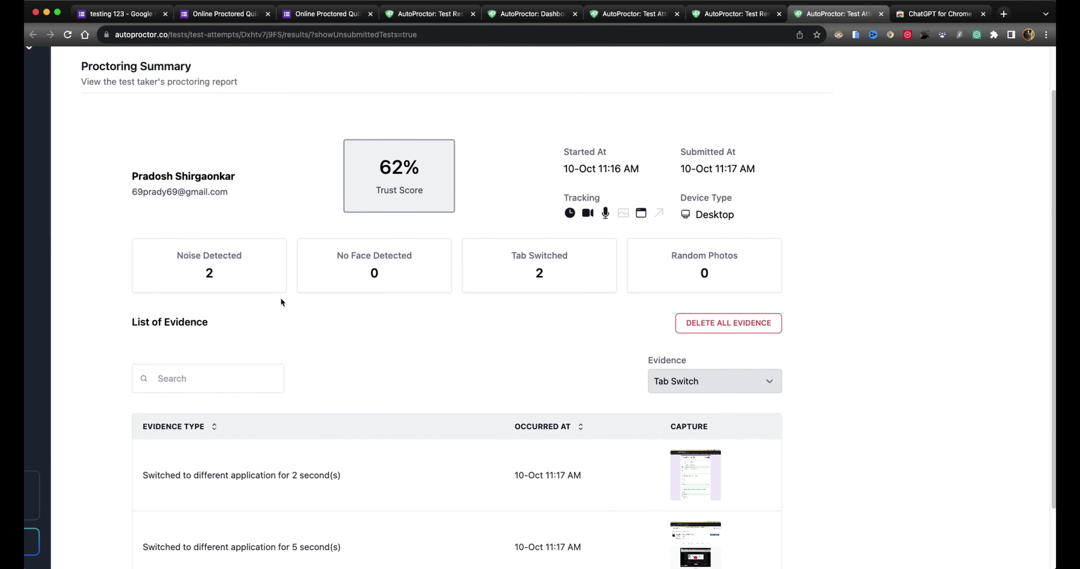
pyautogui.moveTo(179, 254); pyautogui.dragTo(306, 290)
pyautogui.click(340, 339)
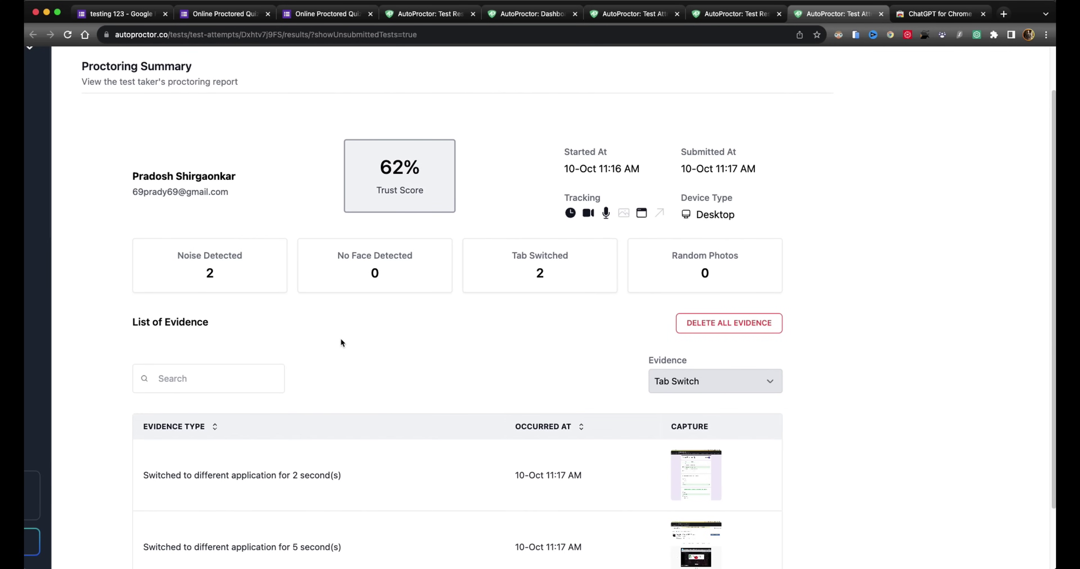
pyautogui.scroll(-3, 320, 335)
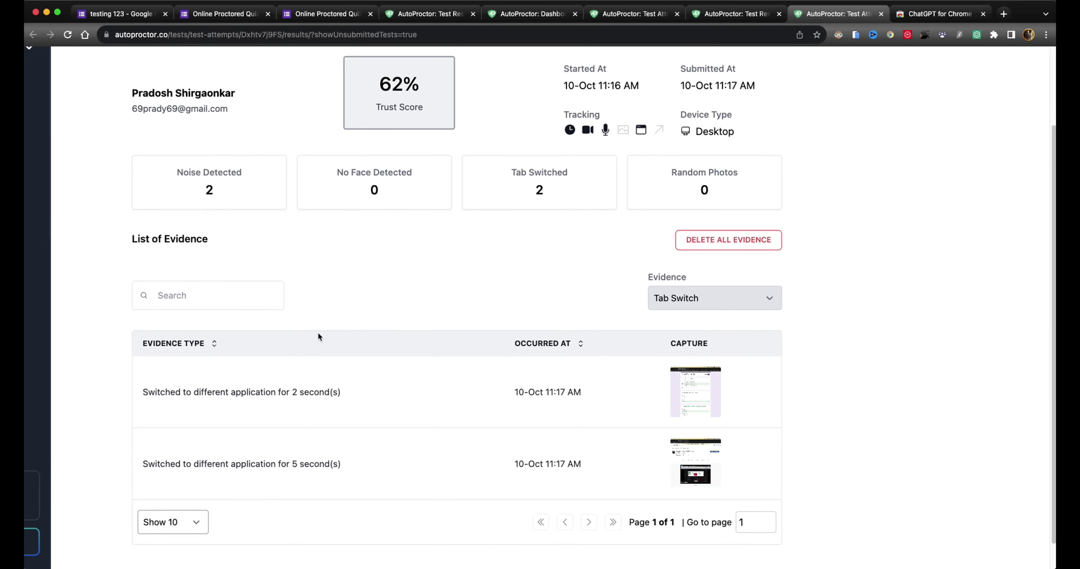
pyautogui.scroll(-1, 503, 302)
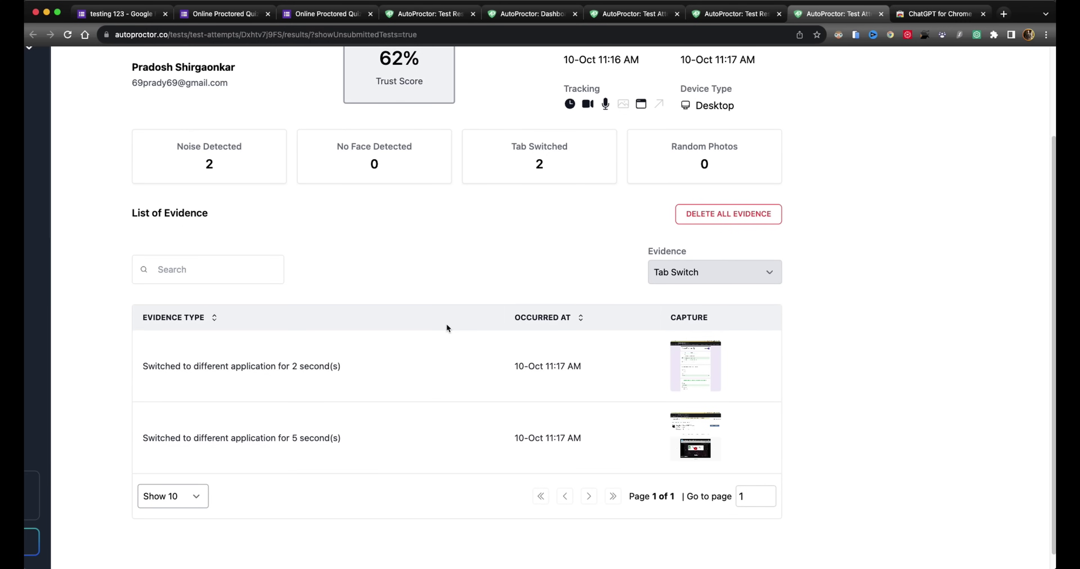
pyautogui.click(977, 35)
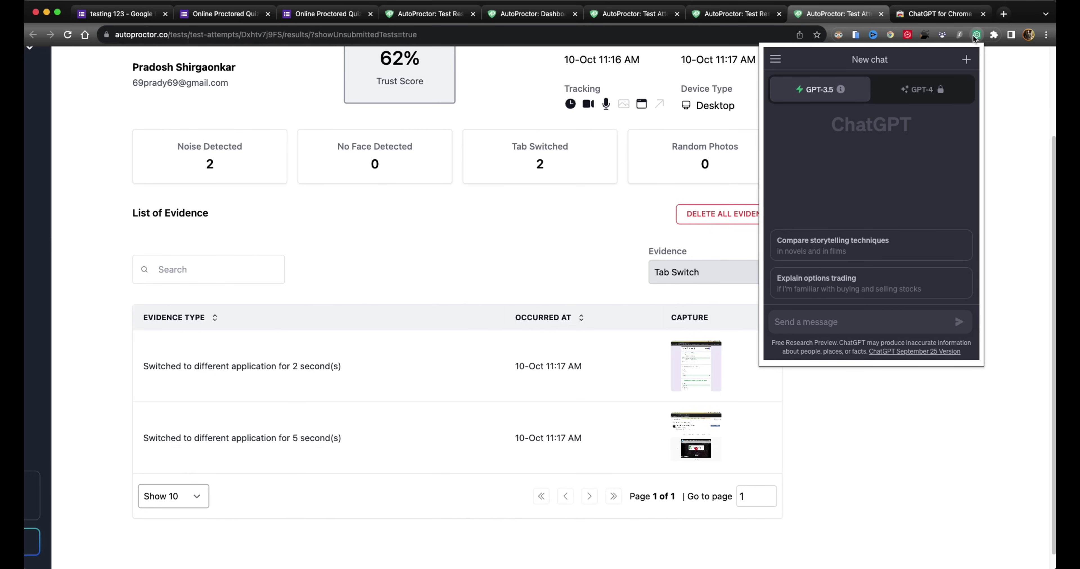
pyautogui.click(1015, 147)
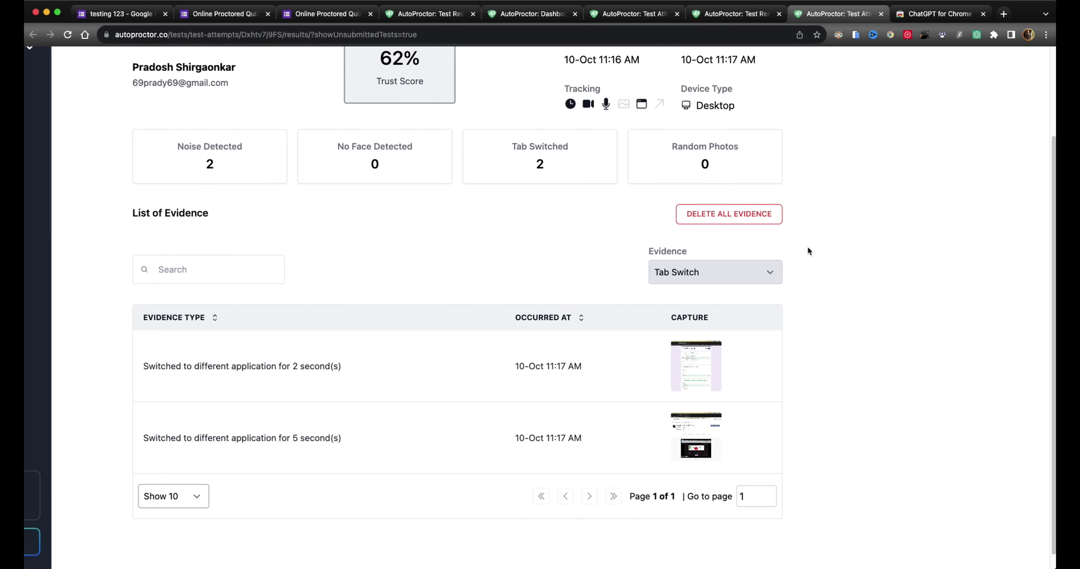
pyautogui.press('super+minus')
pyautogui.press('super+plus')
pyautogui.press('super+plus')
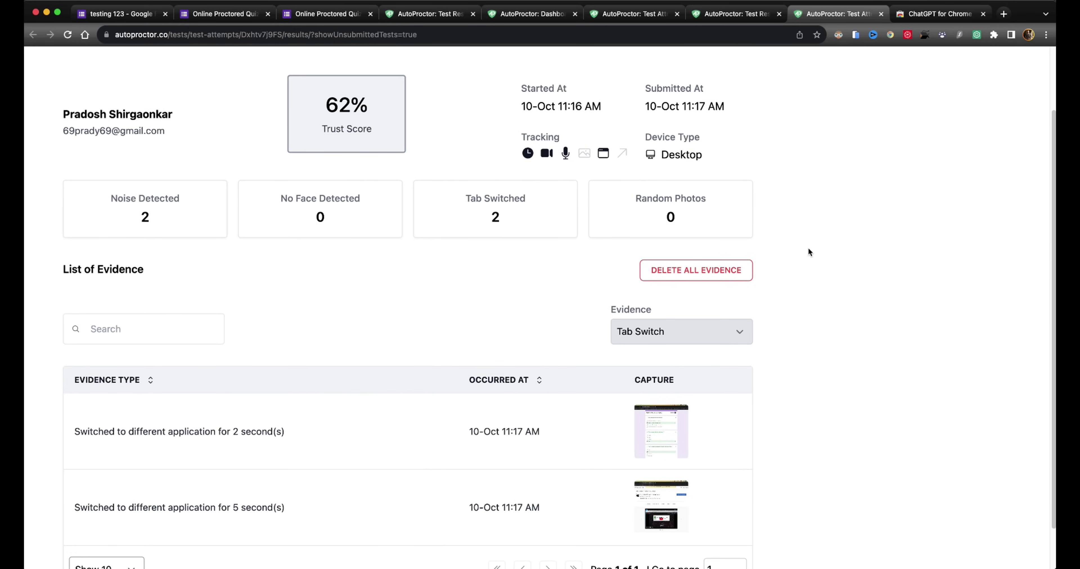
pyautogui.scroll(-1, 808, 252)
pyautogui.scroll(-2, 807, 248)
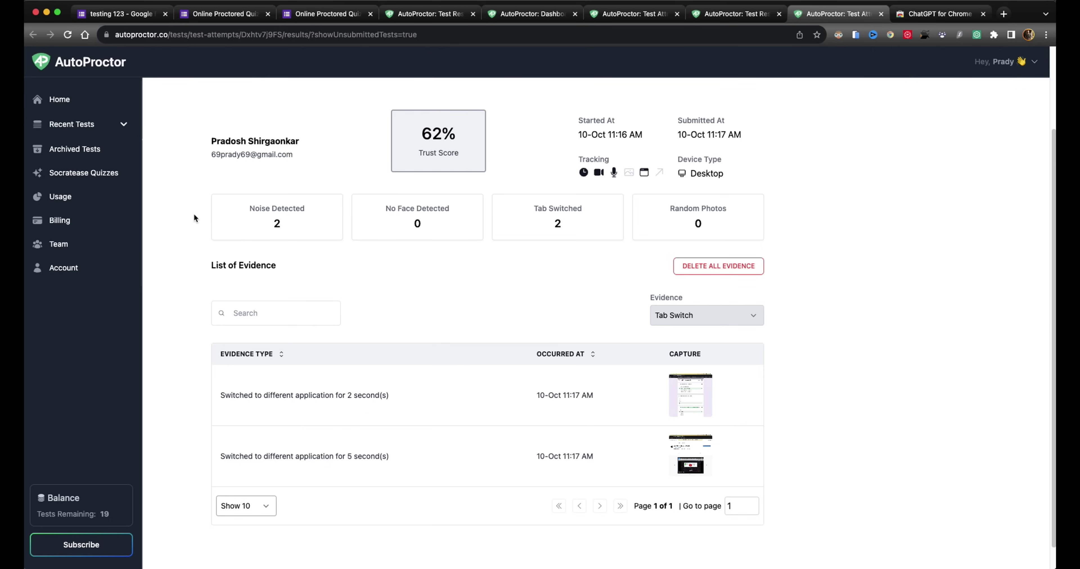
pyautogui.scroll(-1, 196, 213)
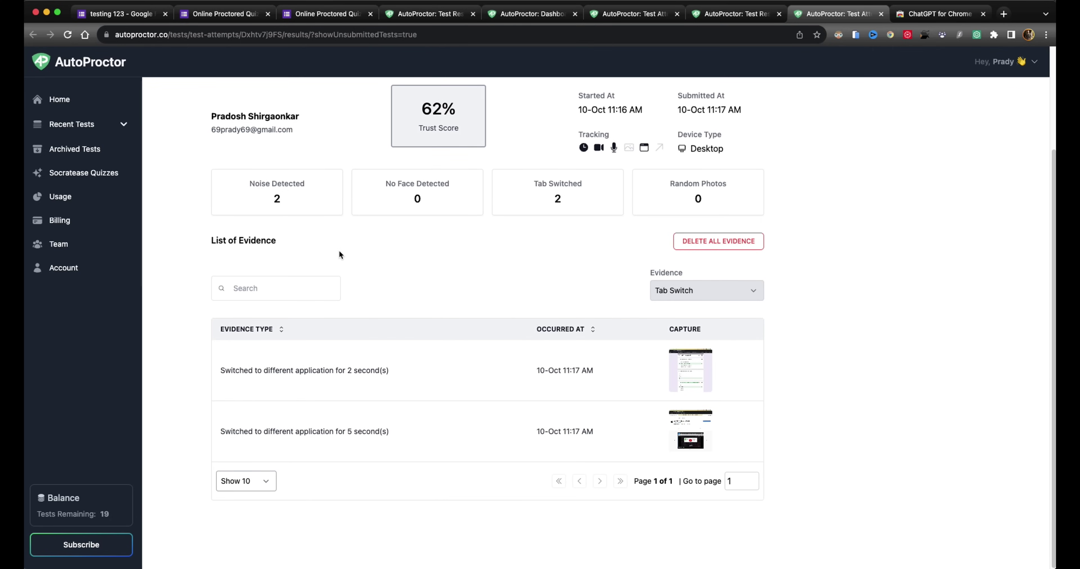
pyautogui.click(977, 34)
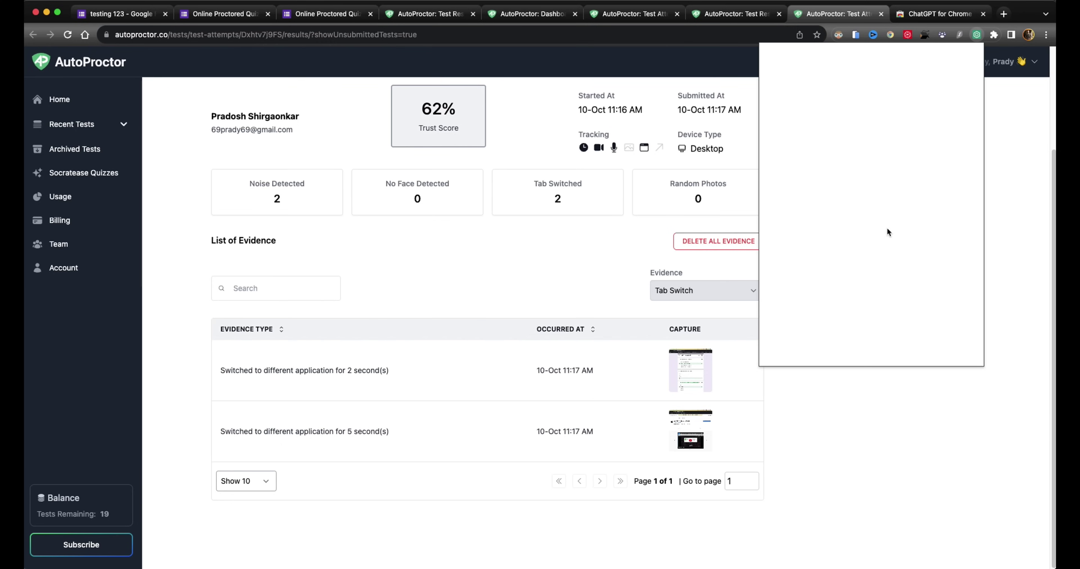
pyautogui.press('Escape')
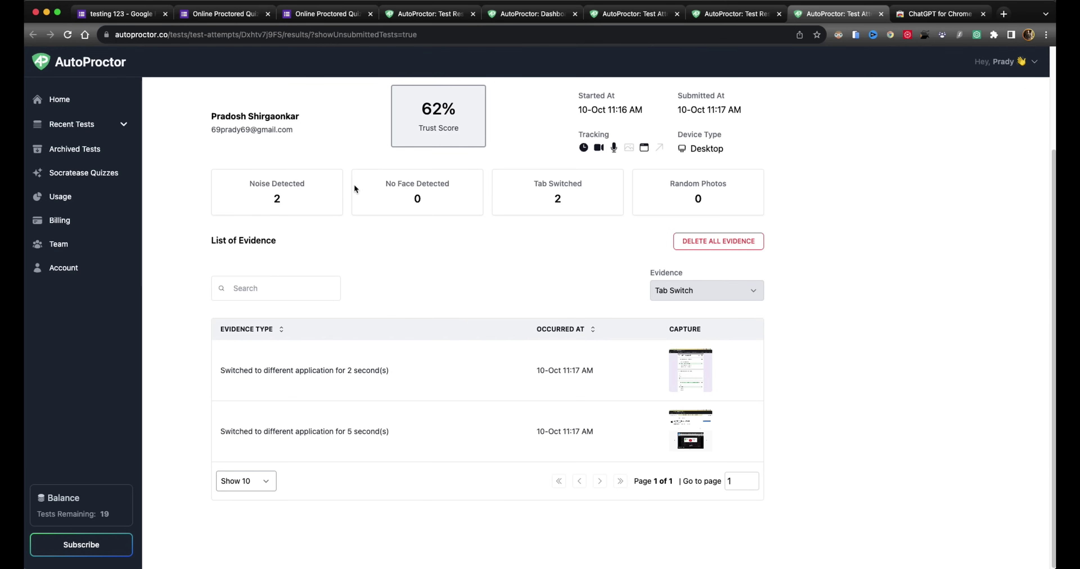
pyautogui.scroll(3, 324, 401)
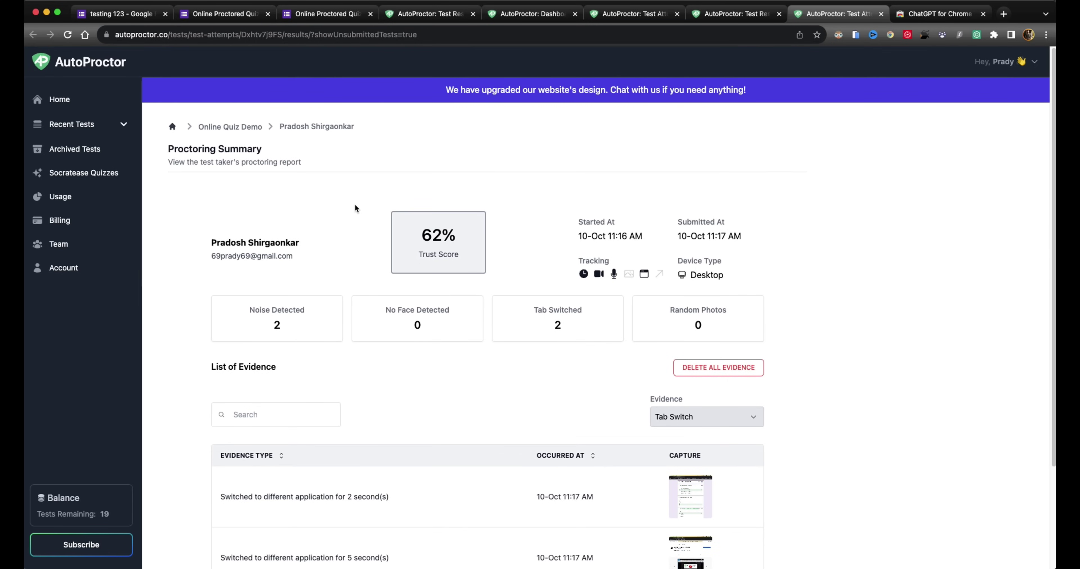